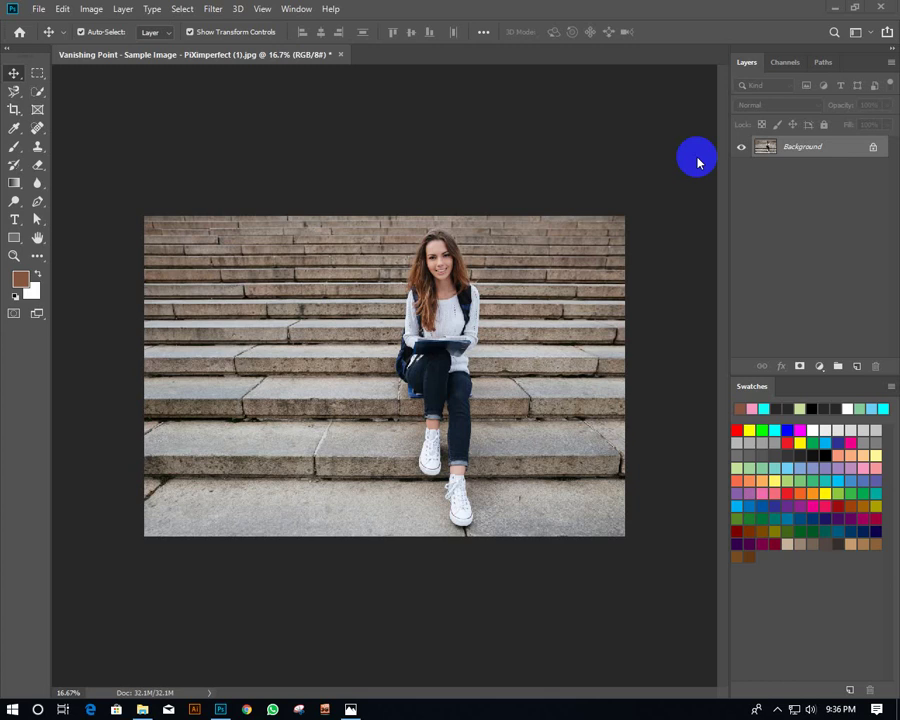
Dismiss the taskbar popup and launch Filter > Vanishing Point on the staircase photo.
click(778, 709)
click(779, 709)
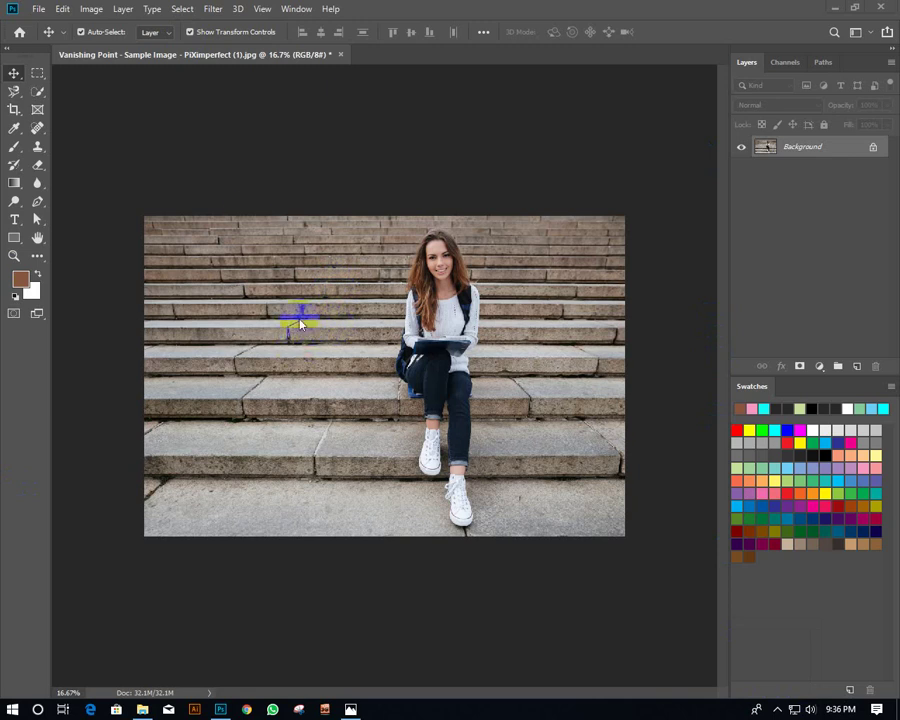
click(217, 9)
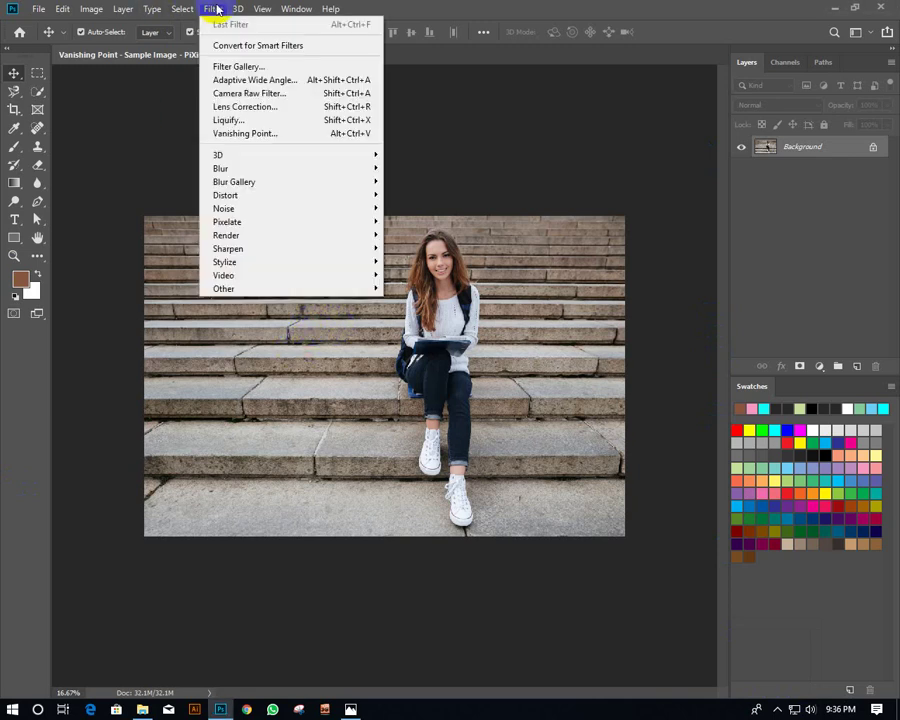
click(267, 140)
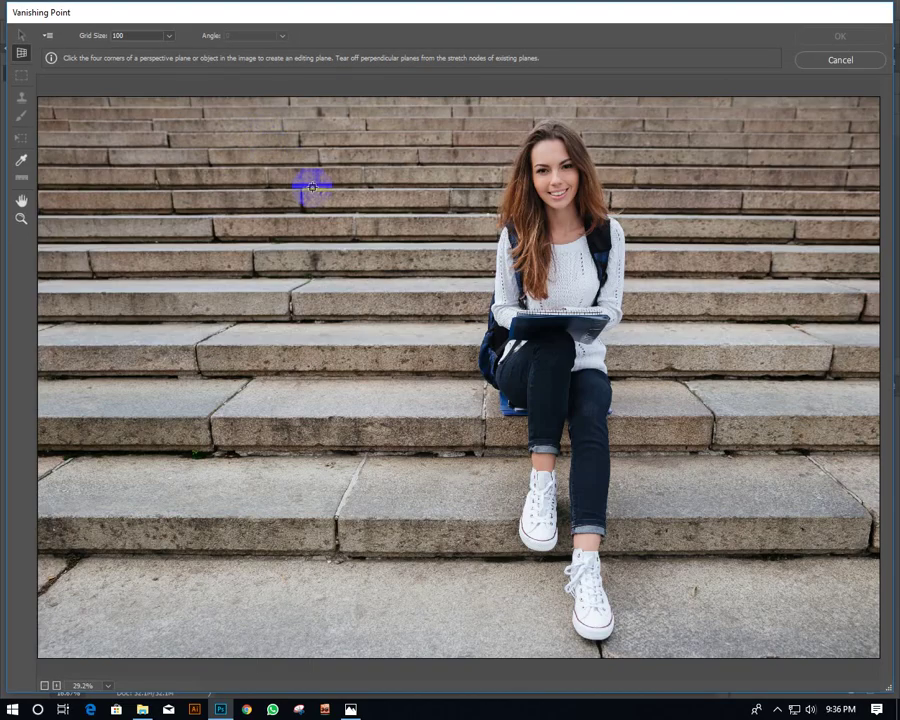
At 33.3% zoom, click four corners to draw a grid plane on the step beneath her feet.
click(20, 218)
alt+click(430, 309)
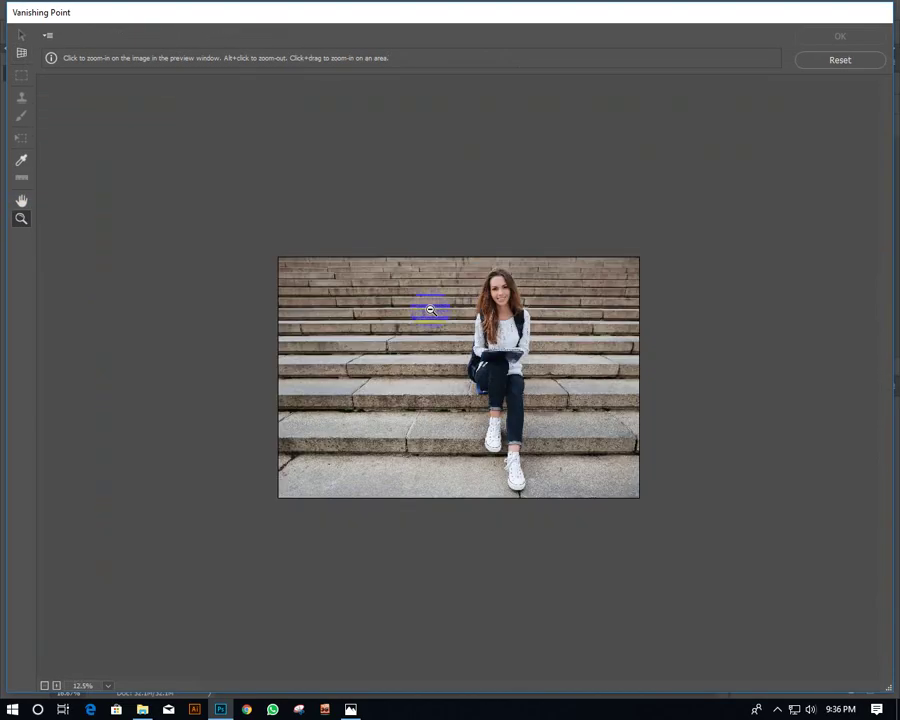
alt+click(476, 440)
click(481, 423)
click(481, 423)
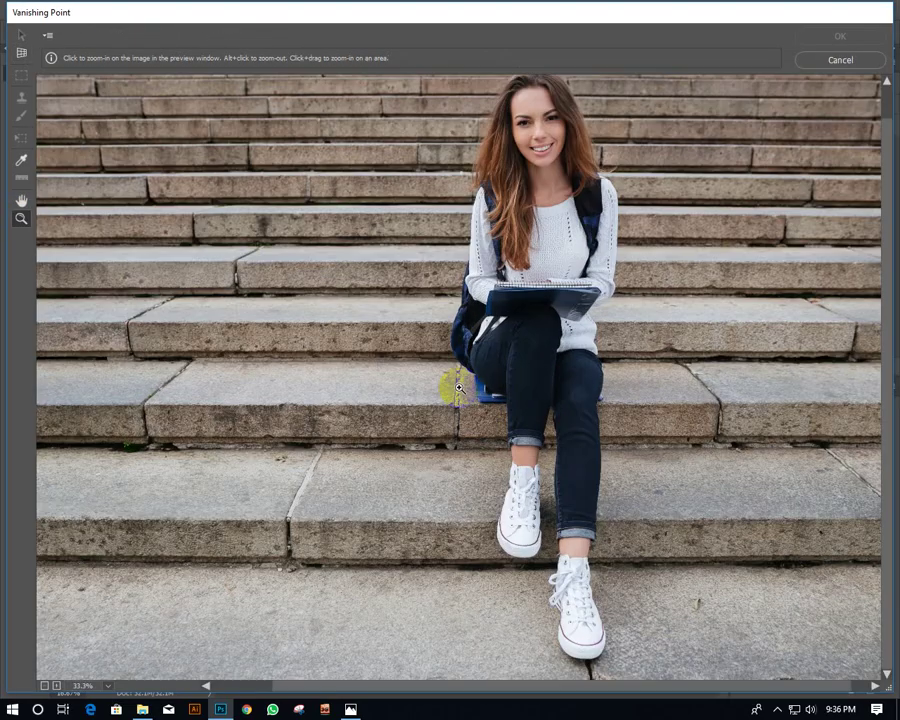
drag(520, 484, 426, 430)
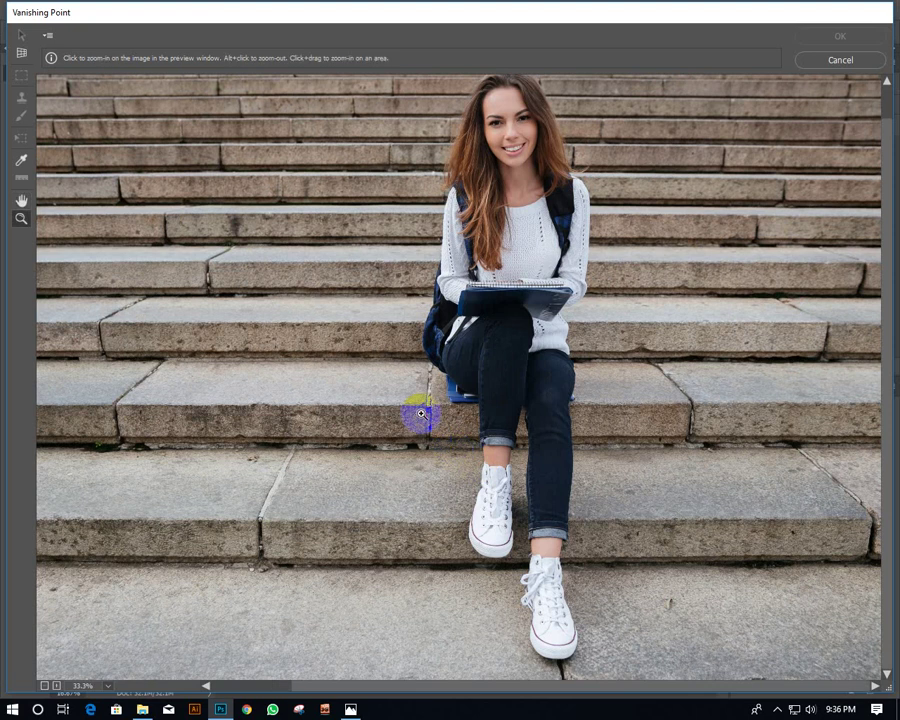
click(22, 56)
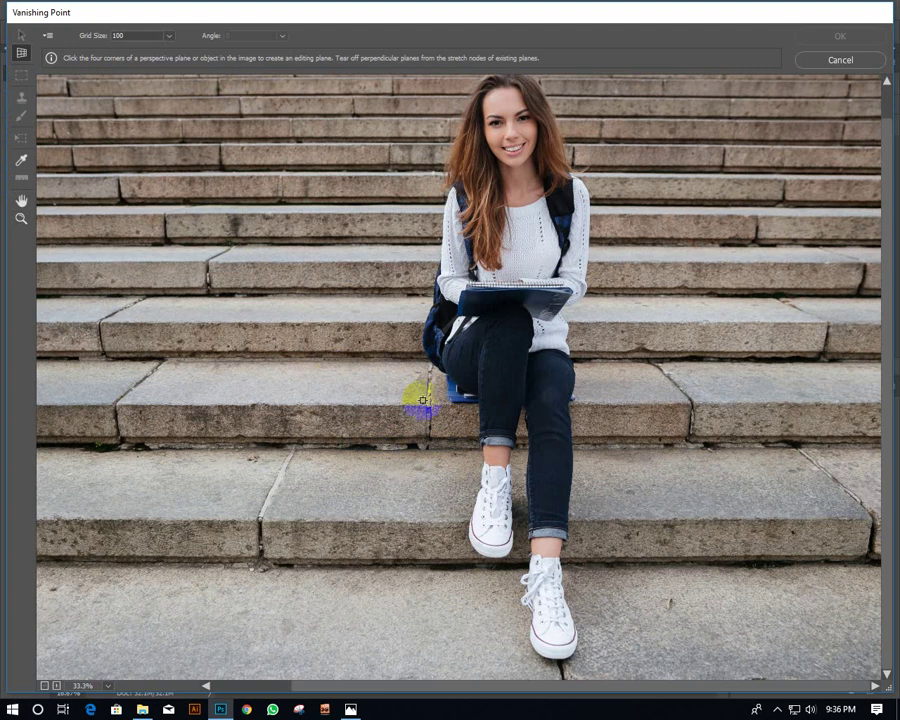
click(296, 452)
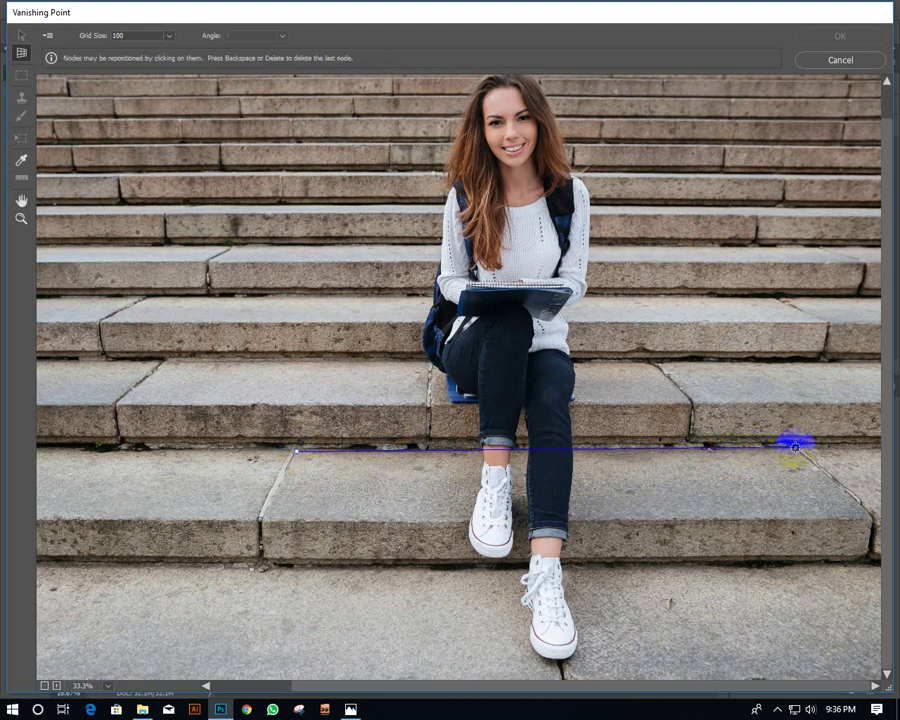
click(871, 520)
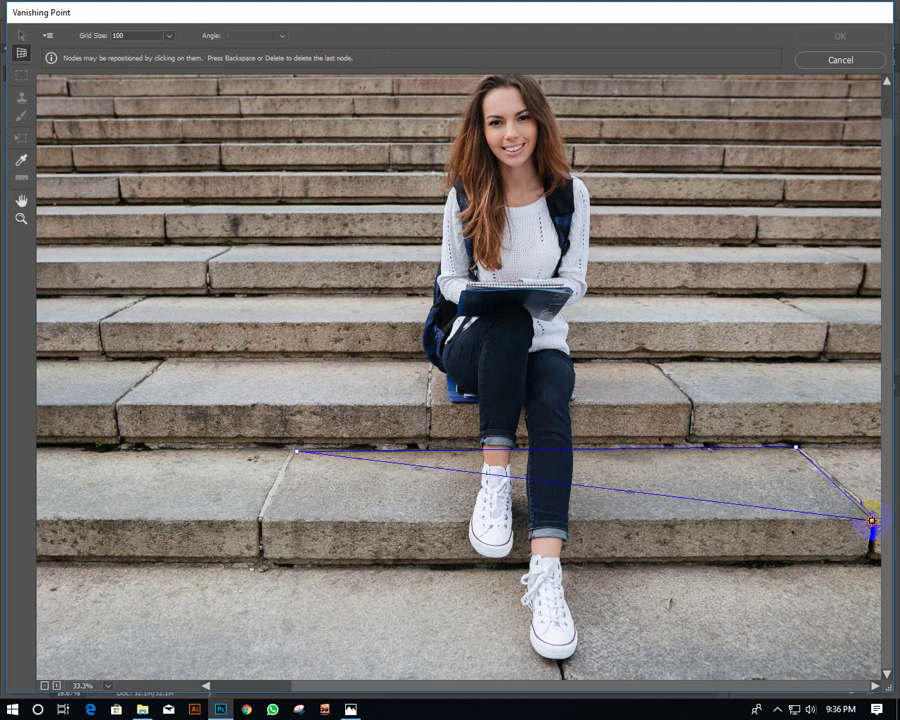
click(265, 520)
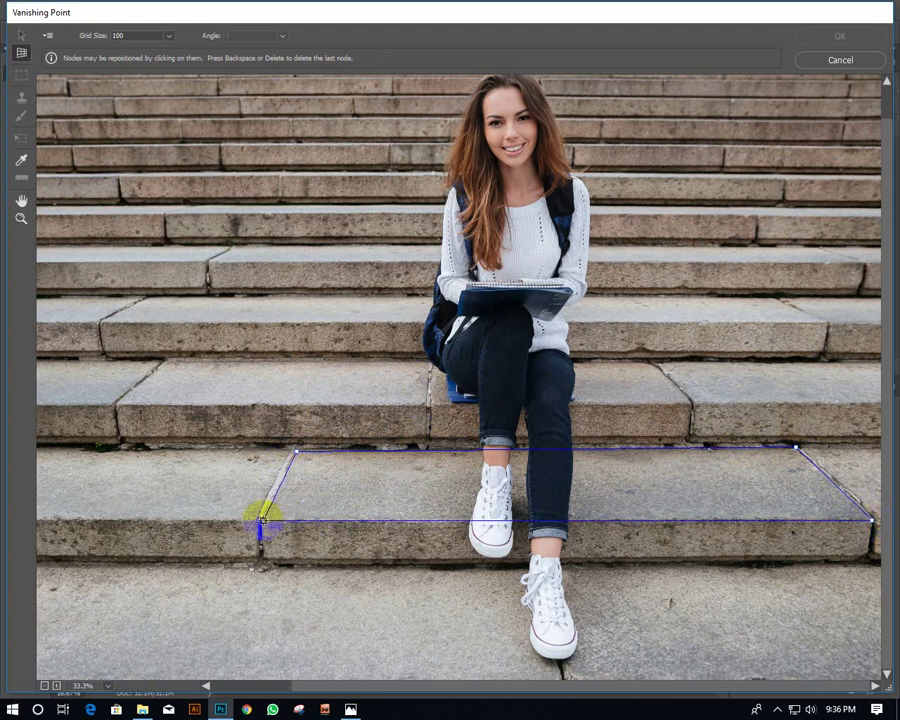
click(262, 520)
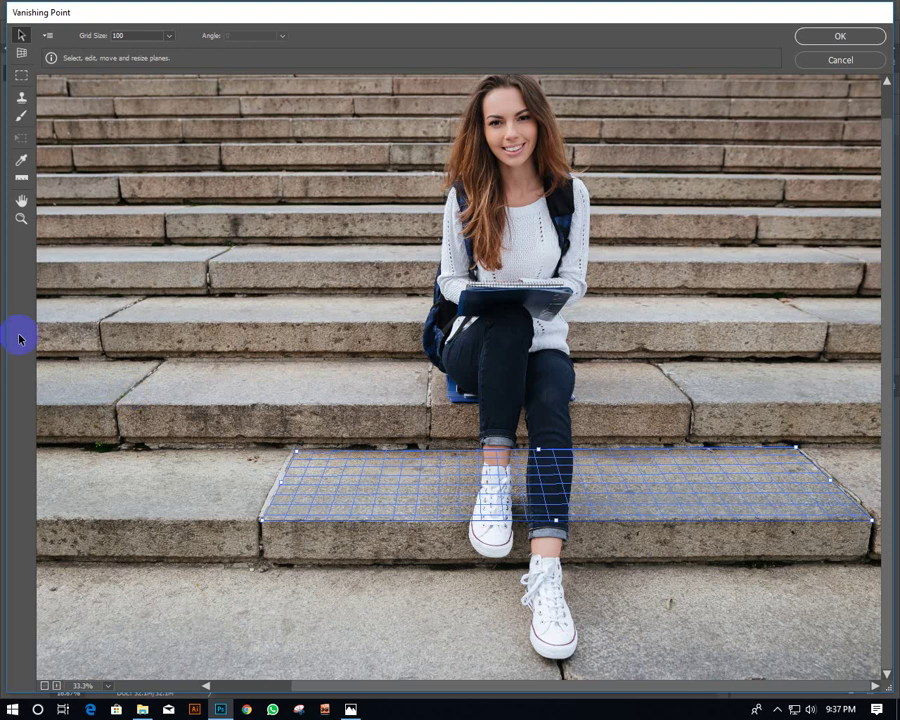
At 50% zoom, nudge the plane's lower-left corner onto the step's edge.
click(21, 218)
click(338, 472)
click(338, 472)
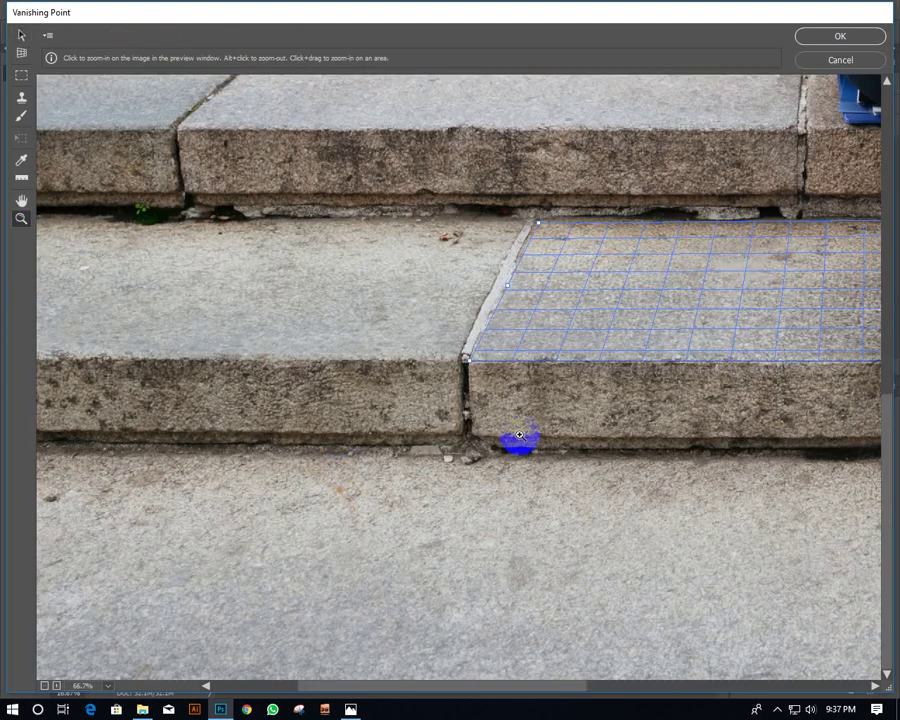
drag(516, 440, 466, 370)
alt+click(466, 370)
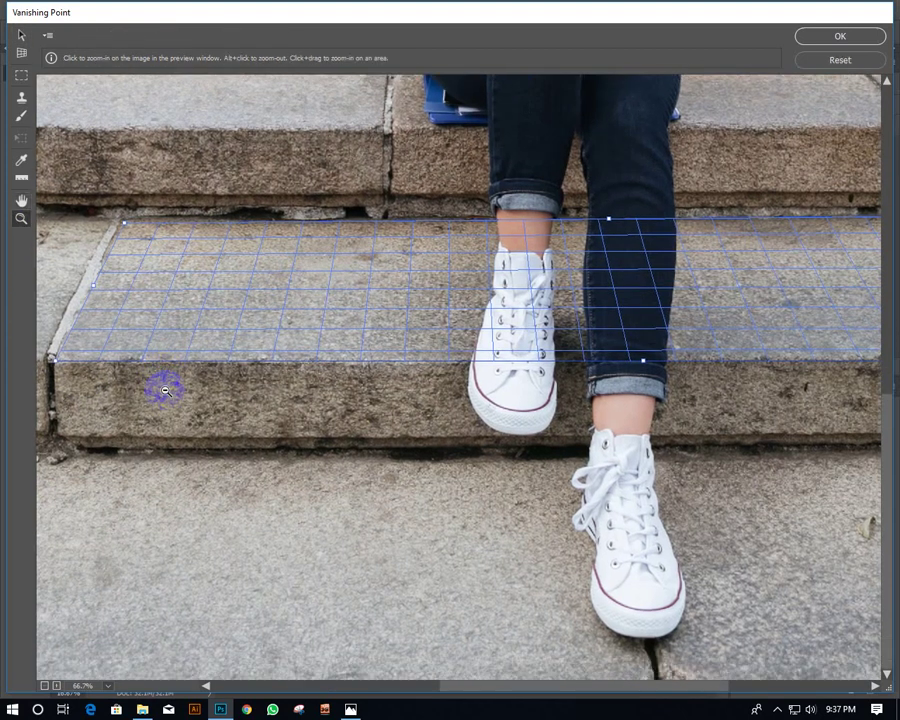
alt+click(165, 386)
drag(612, 465, 265, 463)
click(21, 218)
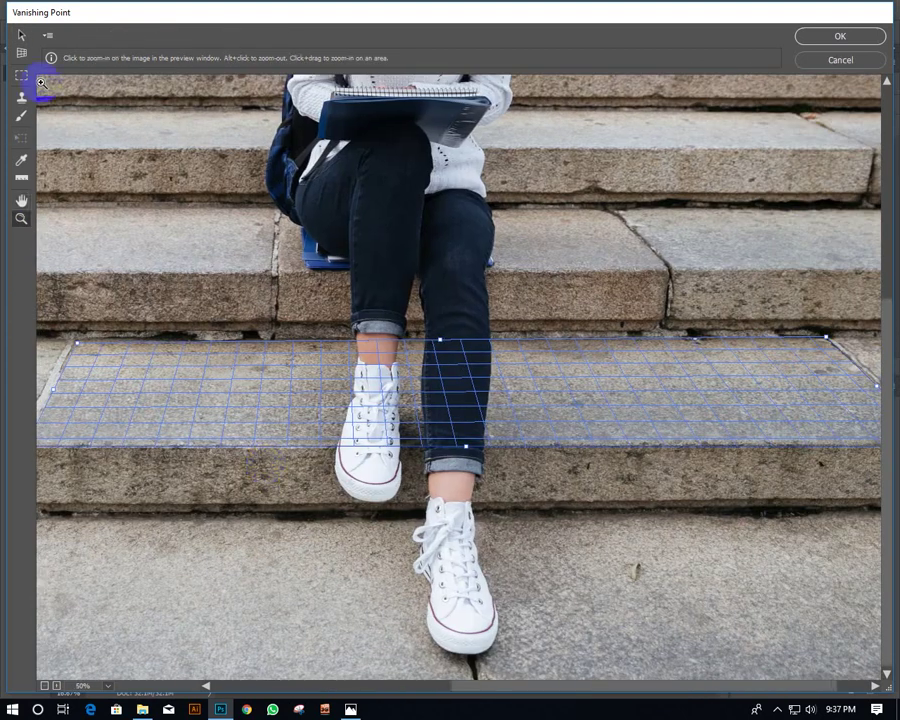
click(21, 52)
drag(141, 446, 231, 446)
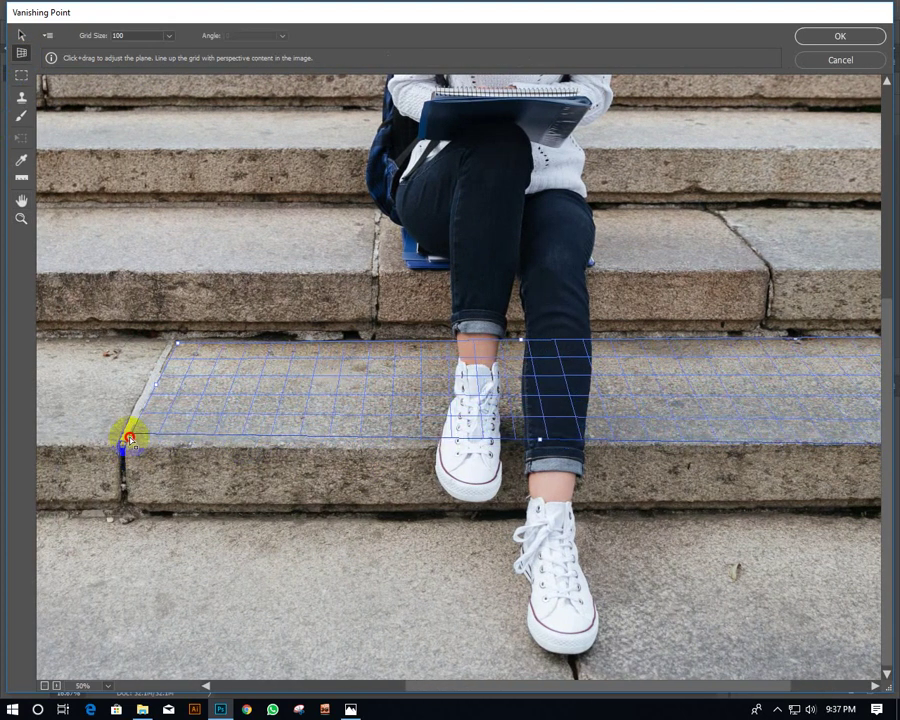
drag(122, 450, 125, 455)
scroll(316, 462, right, 5)
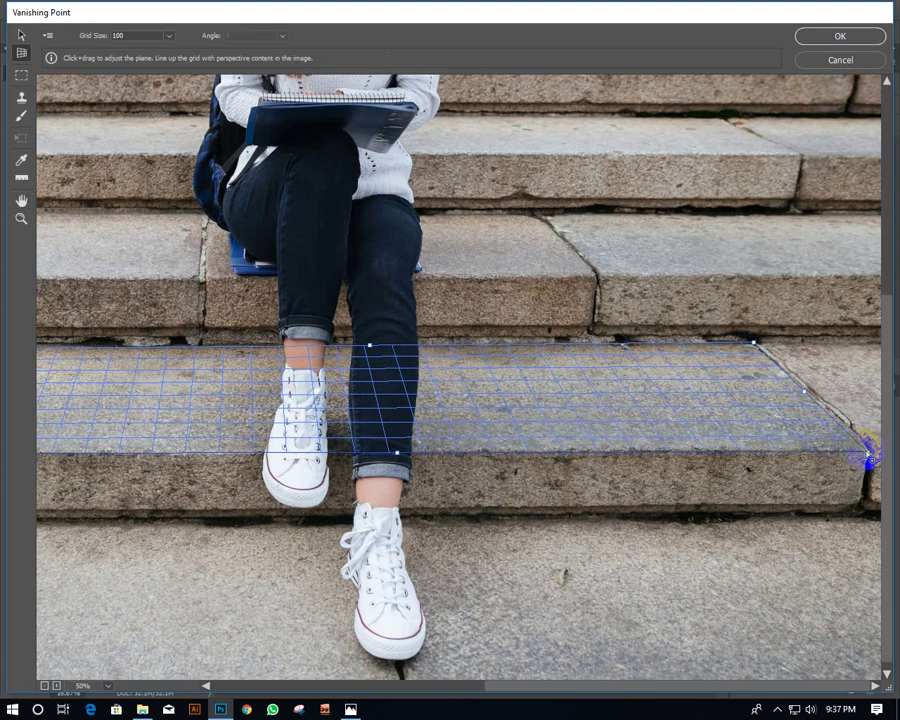
Reposition the lower-right corner onto the step edge until the plane becomes valid.
drag(868, 458, 867, 452)
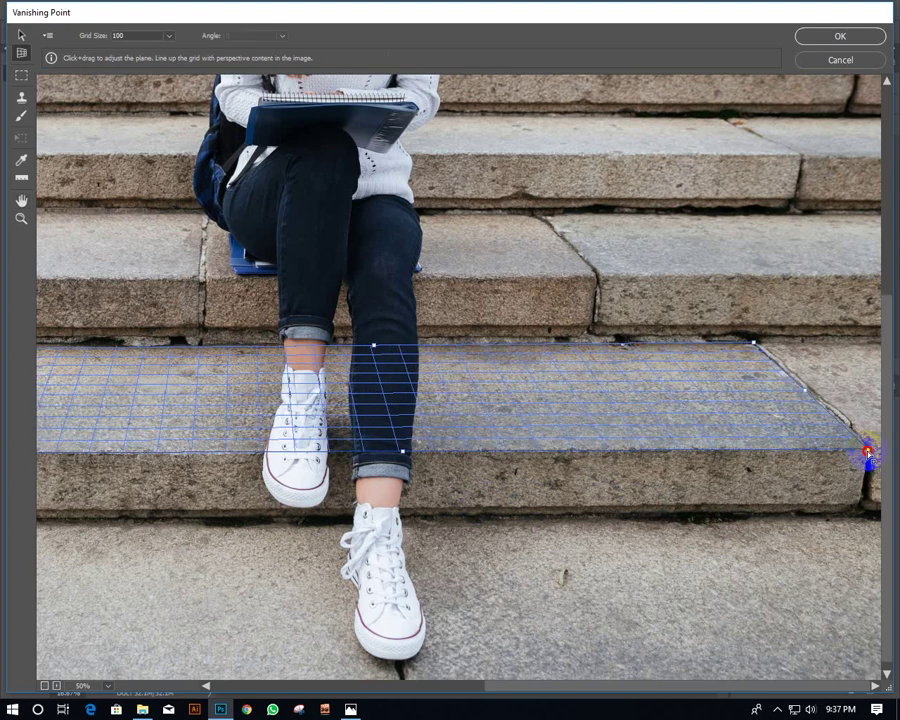
click(20, 35)
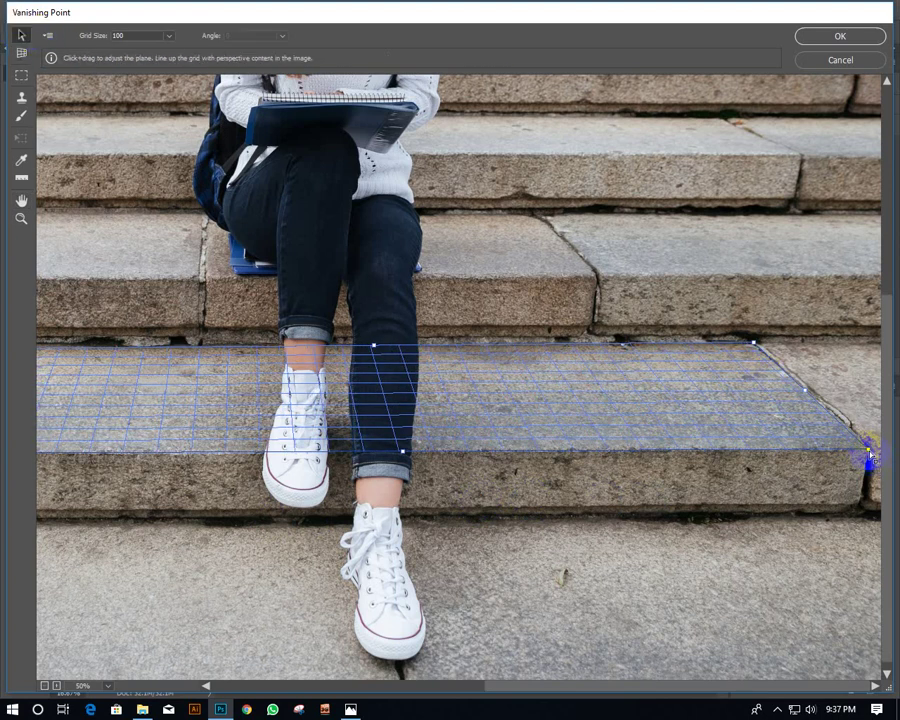
drag(864, 454, 860, 443)
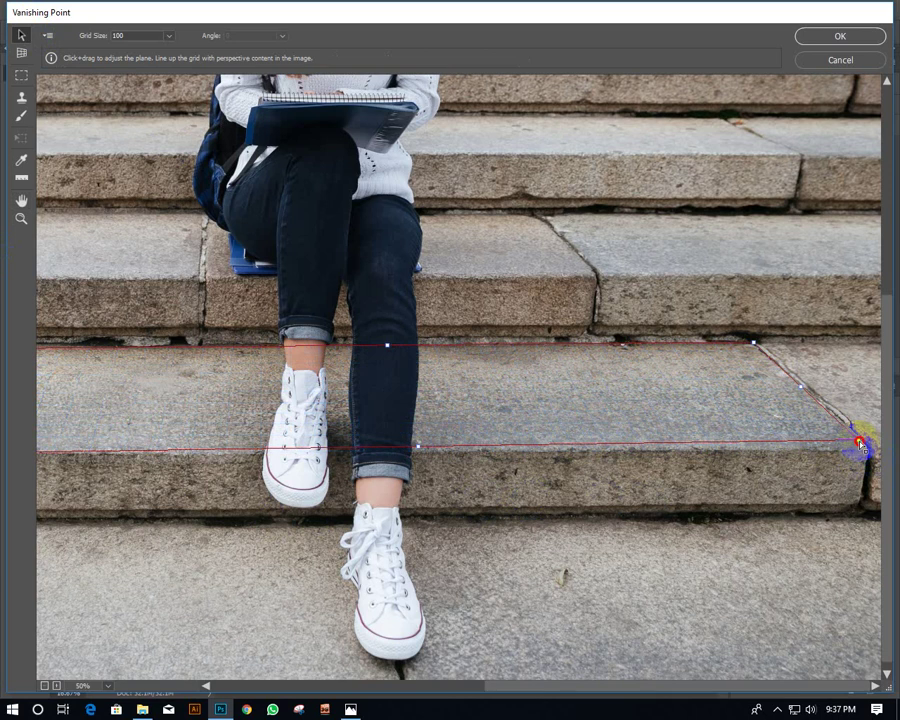
drag(860, 441, 865, 448)
scroll(305, 462, down, 1)
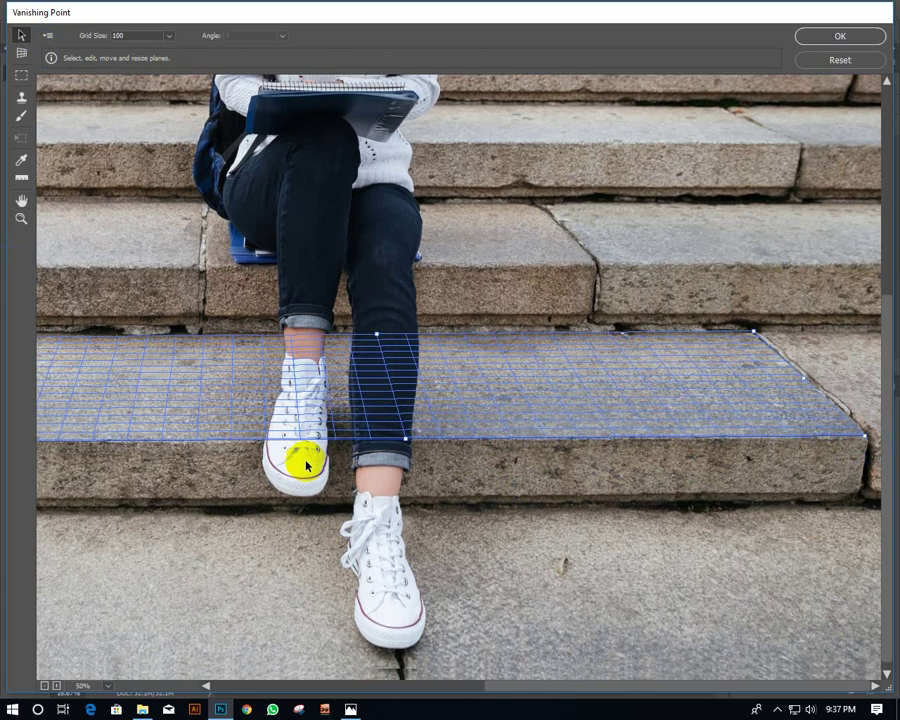
At 25% zoom, drag the plane's left and right edges beyond the photo borders.
click(20, 218)
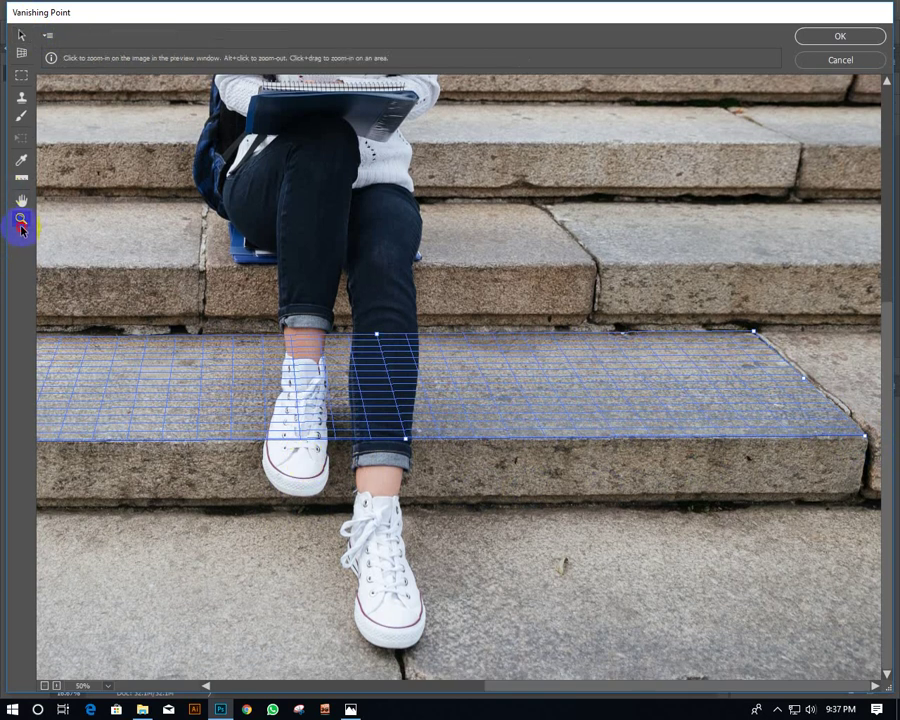
click(373, 373)
alt+click(375, 381)
alt+click(375, 381)
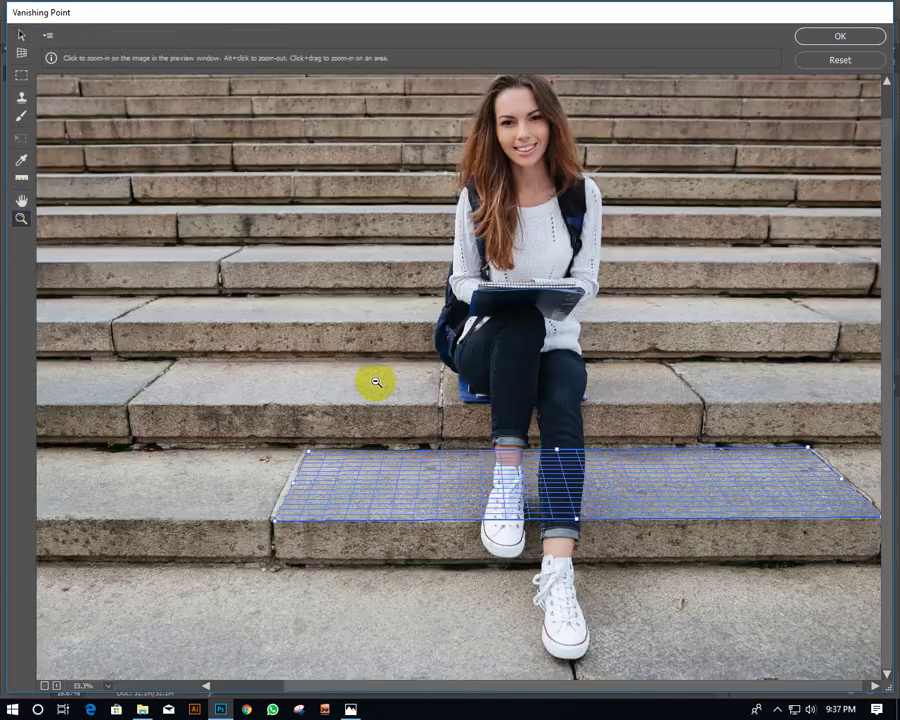
alt+click(462, 483)
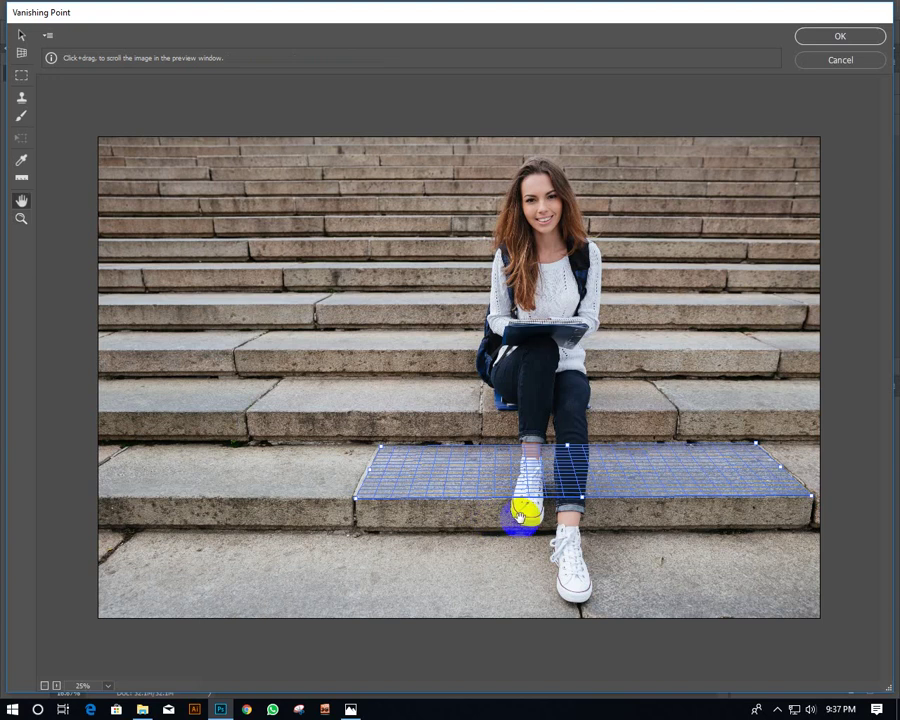
click(21, 35)
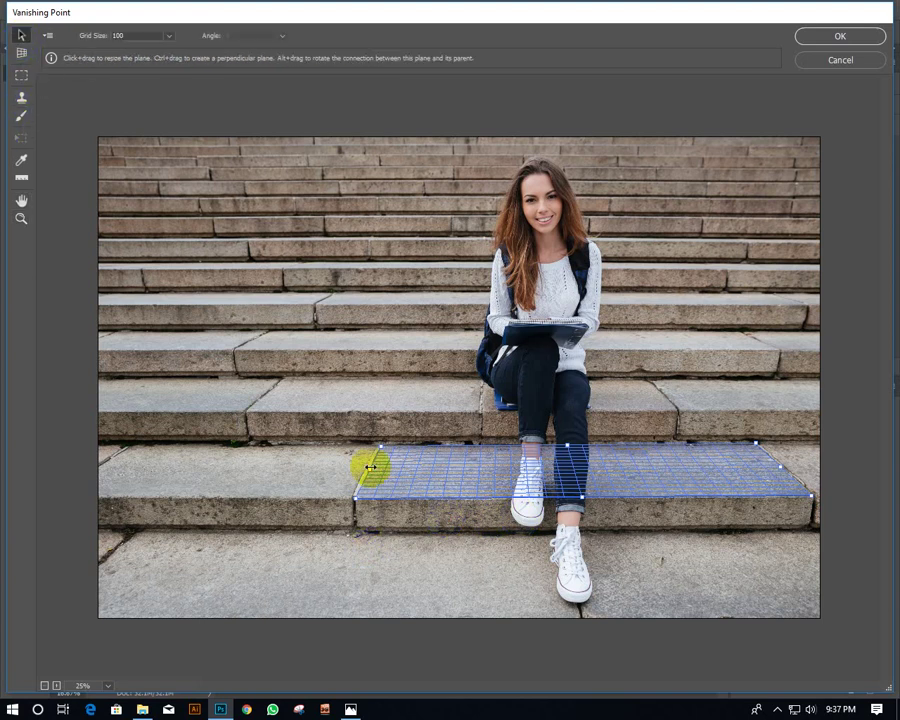
drag(366, 466, 99, 431)
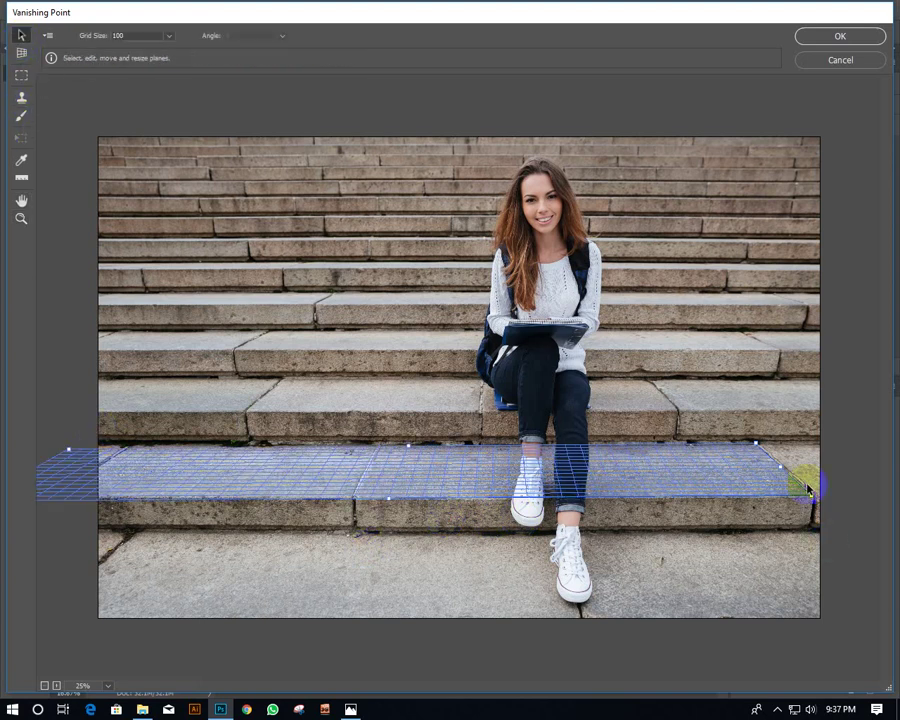
drag(783, 467, 867, 466)
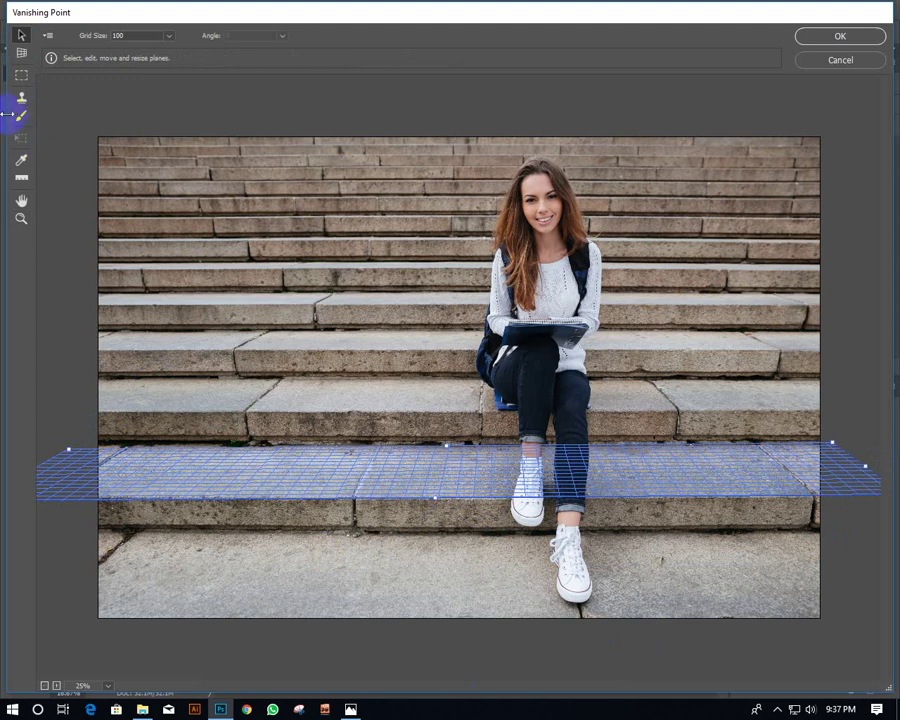
Pull a perpendicular plane up the step's riser.
click(21, 52)
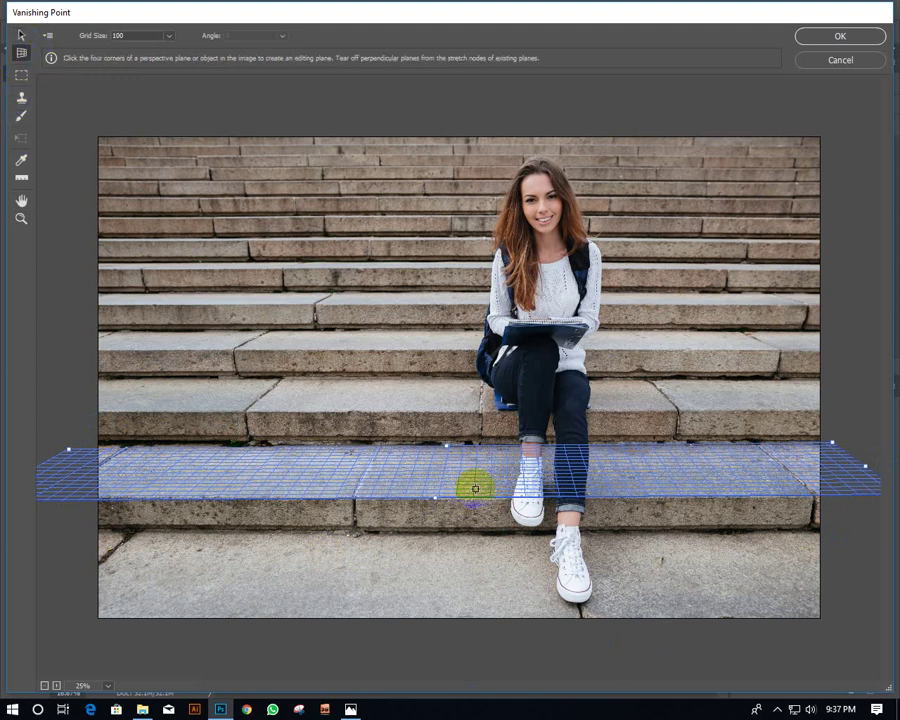
drag(448, 452, 448, 413)
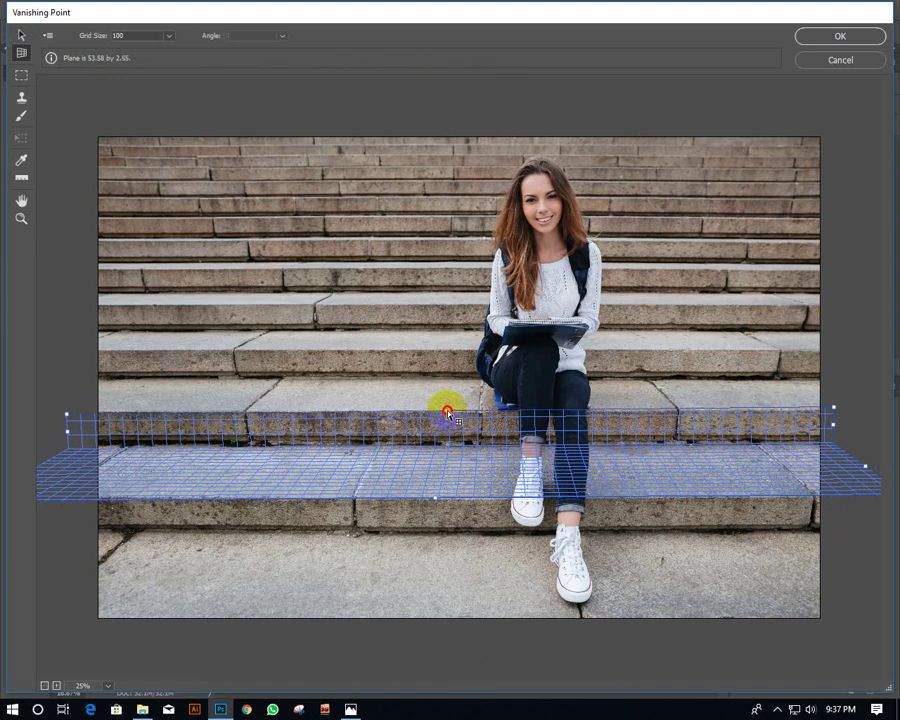
drag(448, 413, 430, 415)
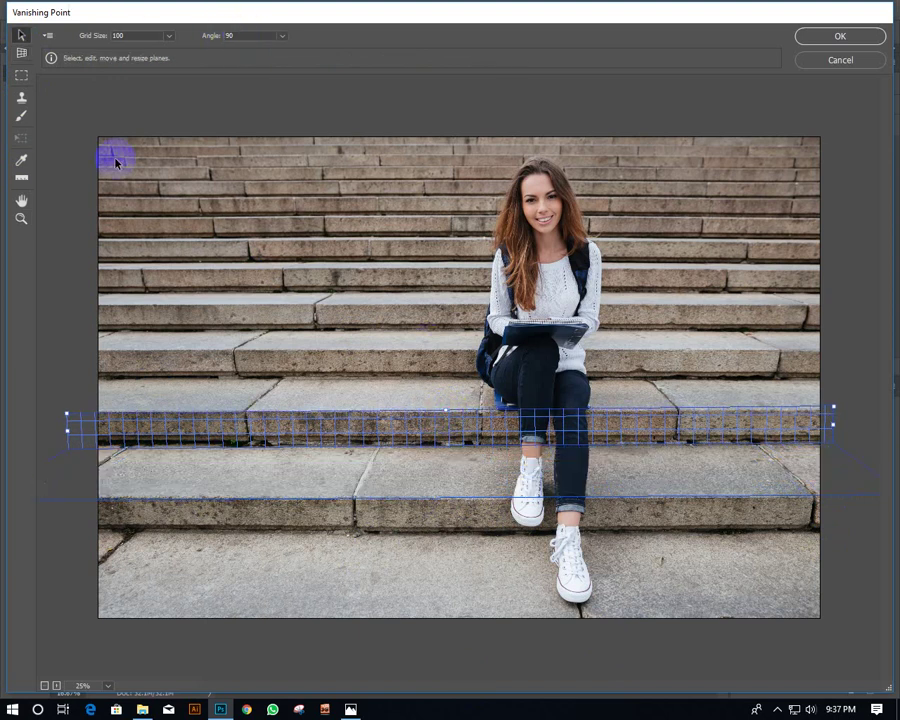
Tear off another plane, tilt it flat, then select and delete that upper plane.
click(22, 52)
drag(446, 410, 449, 382)
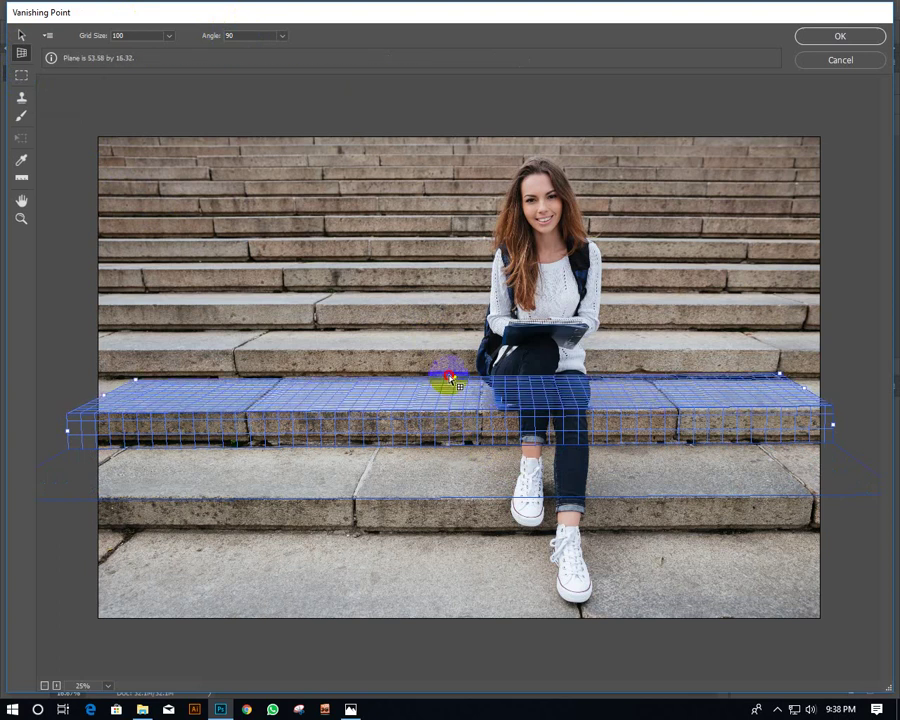
drag(449, 383, 451, 382)
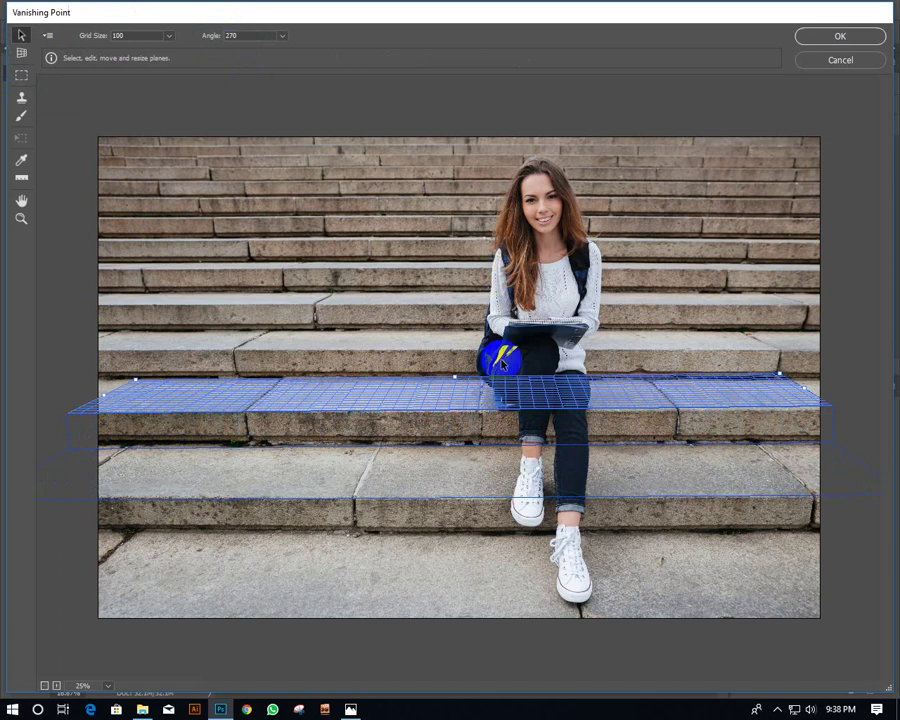
click(448, 386)
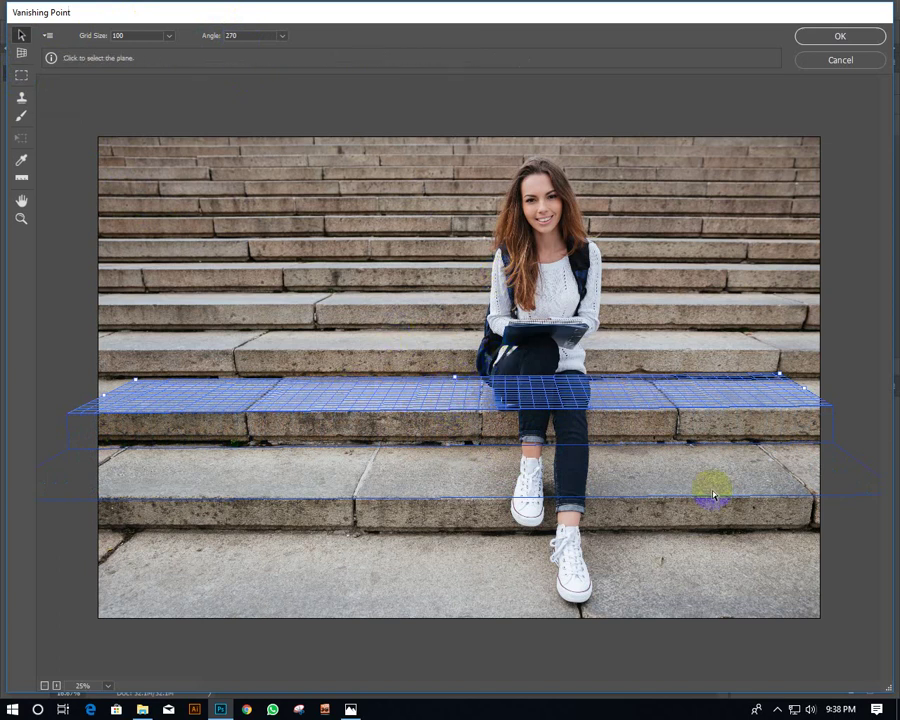
key(BackSpace)
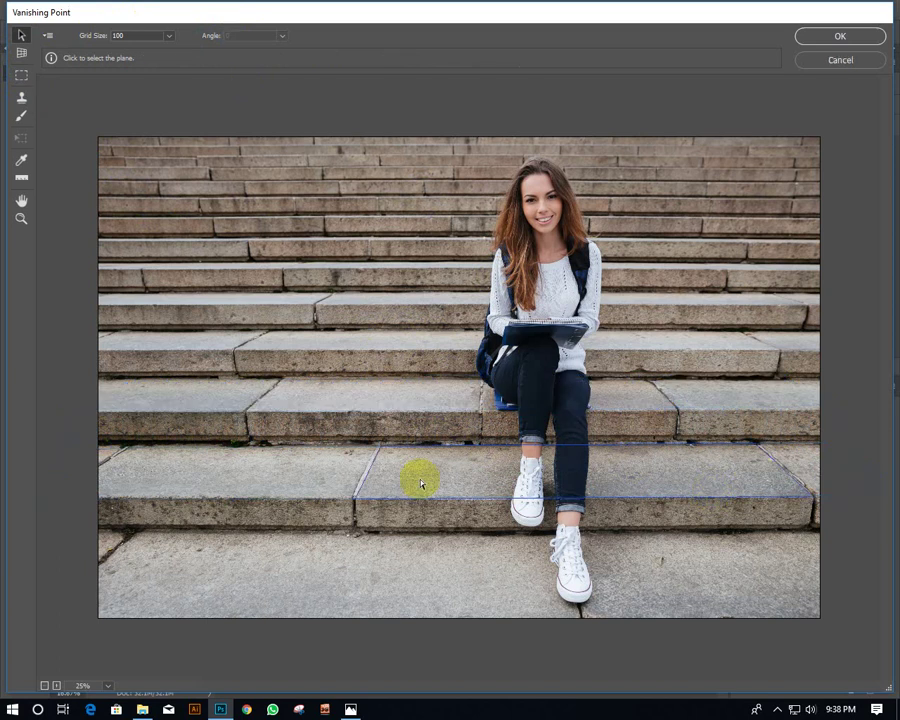
Select the lower-step plane, zoom in, and drag its top-left corner toward the step edge.
click(21, 35)
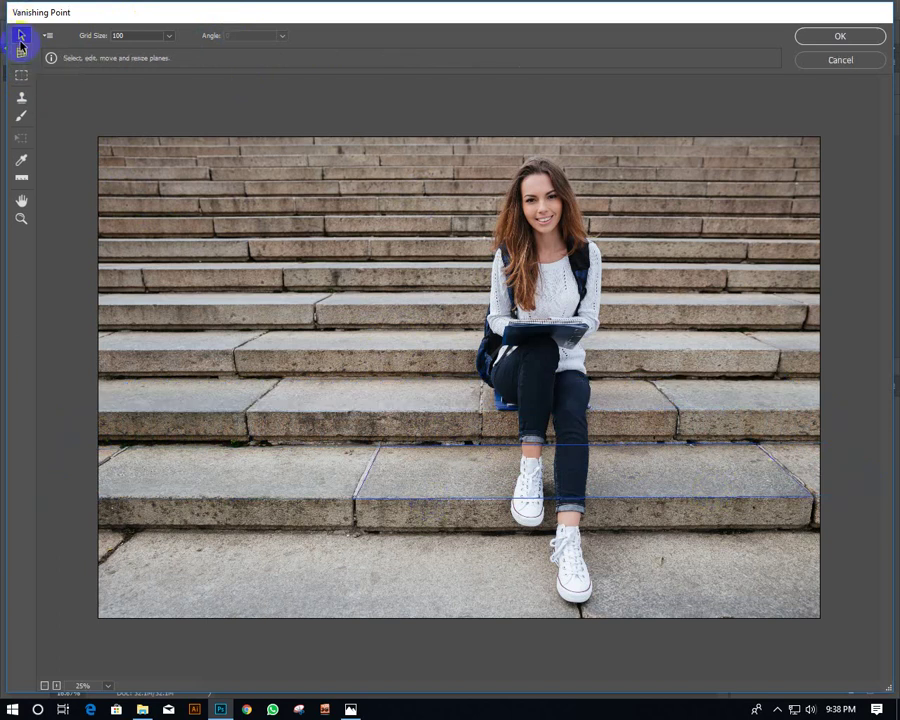
click(428, 505)
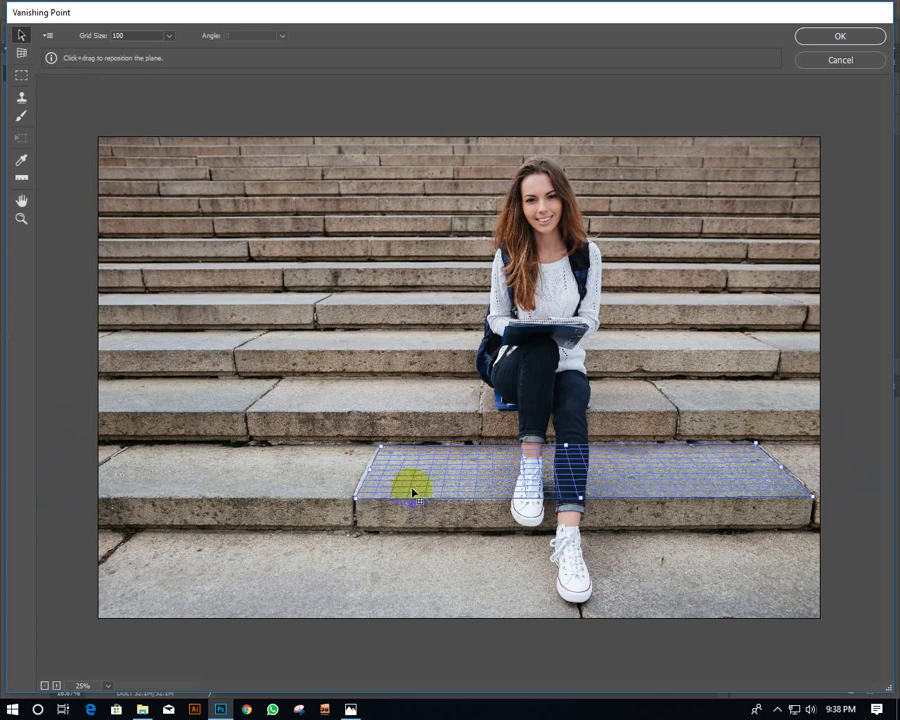
click(22, 217)
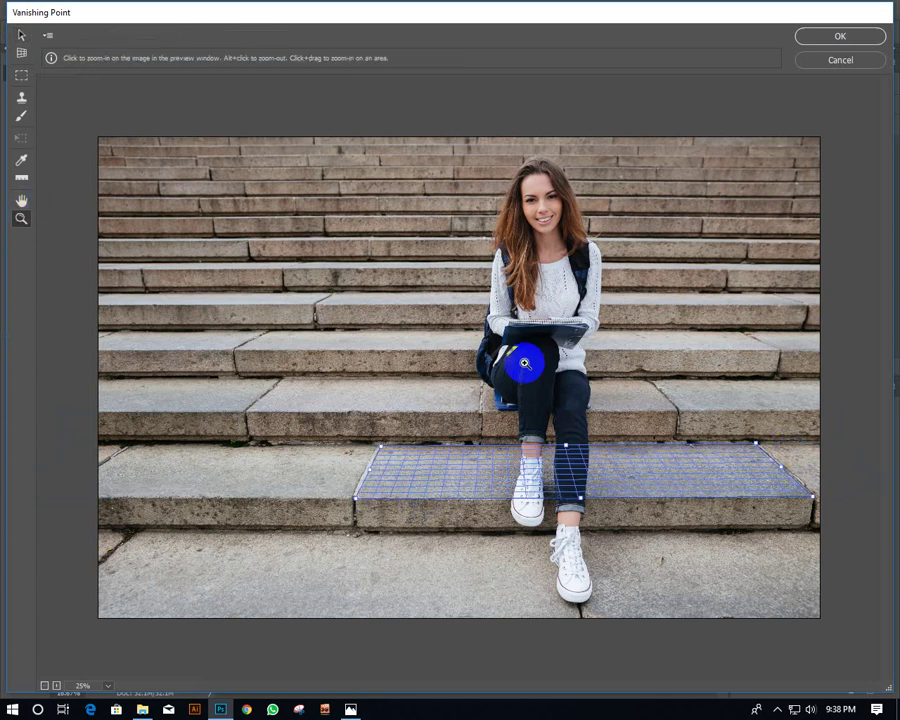
click(757, 484)
key(h)
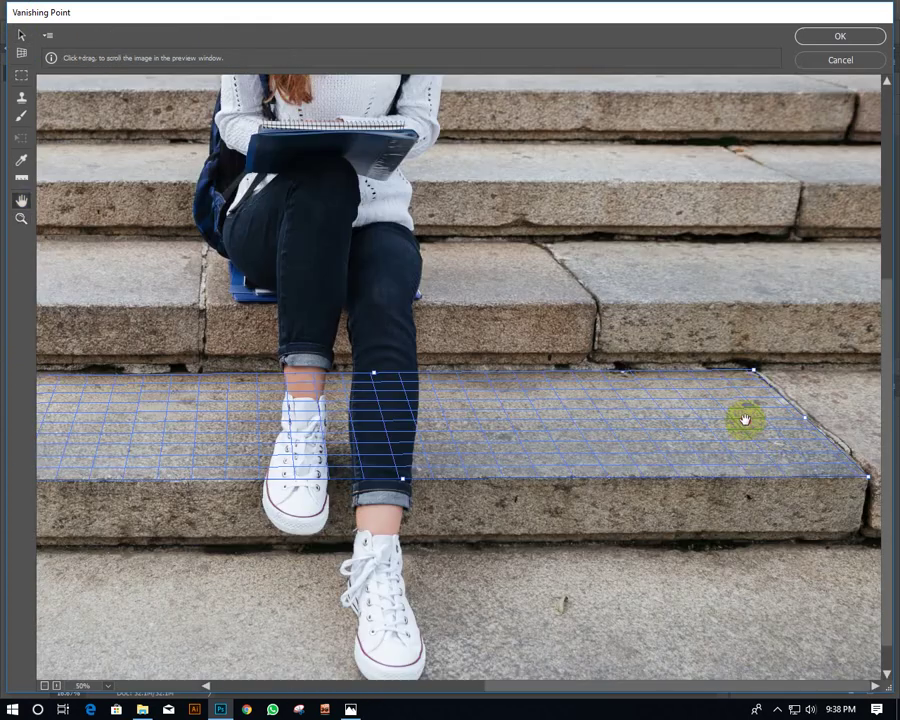
drag(635, 442, 797, 426)
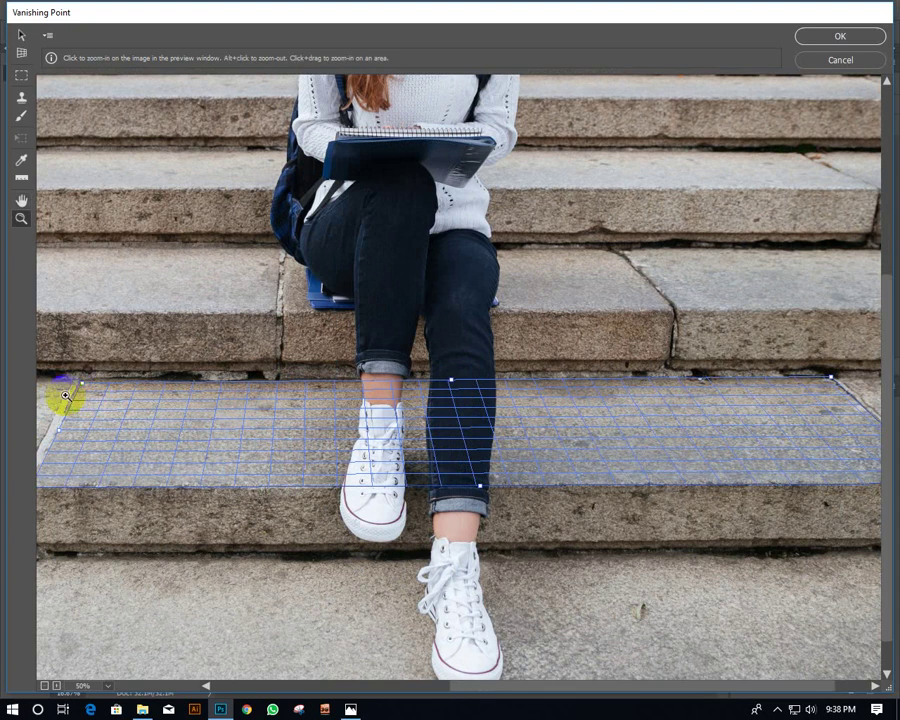
click(22, 52)
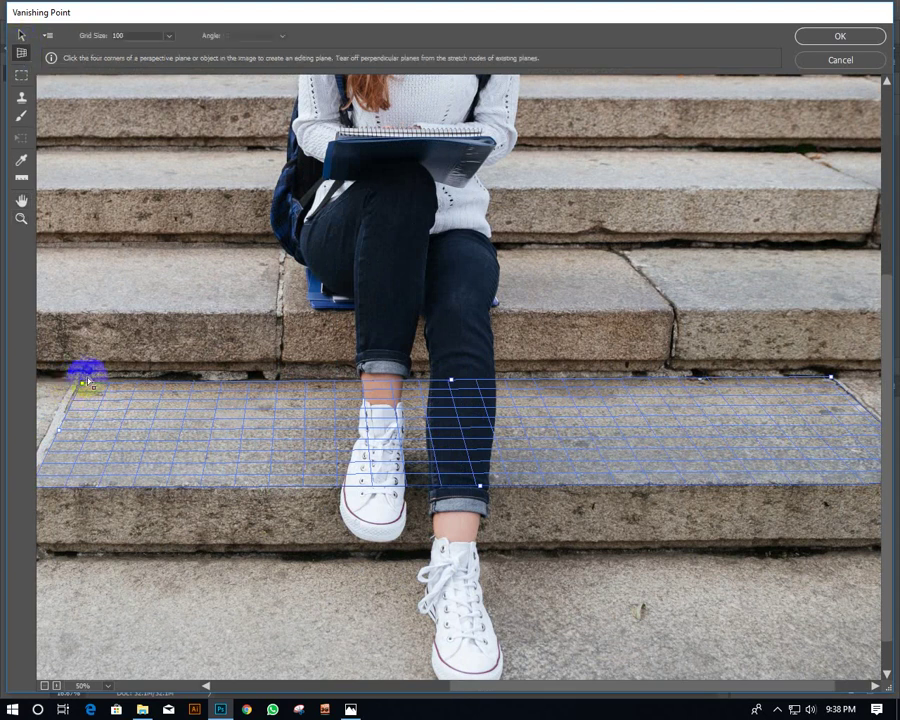
drag(80, 381, 77, 378)
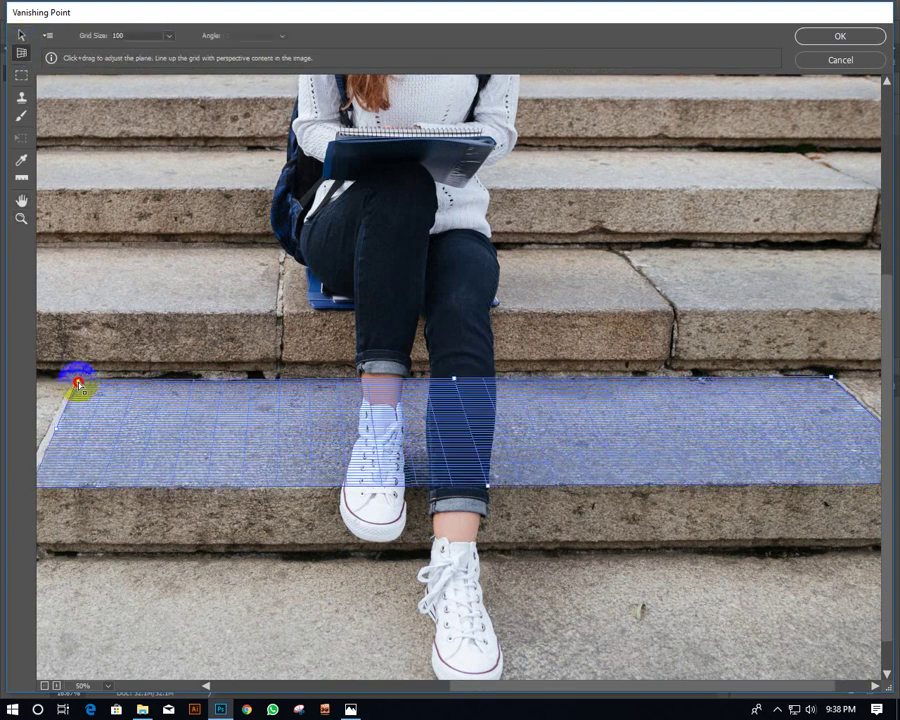
Set the top-left corner on the step's back edge, then zoom out to the whole photo.
key(h)
drag(478, 448, 398, 451)
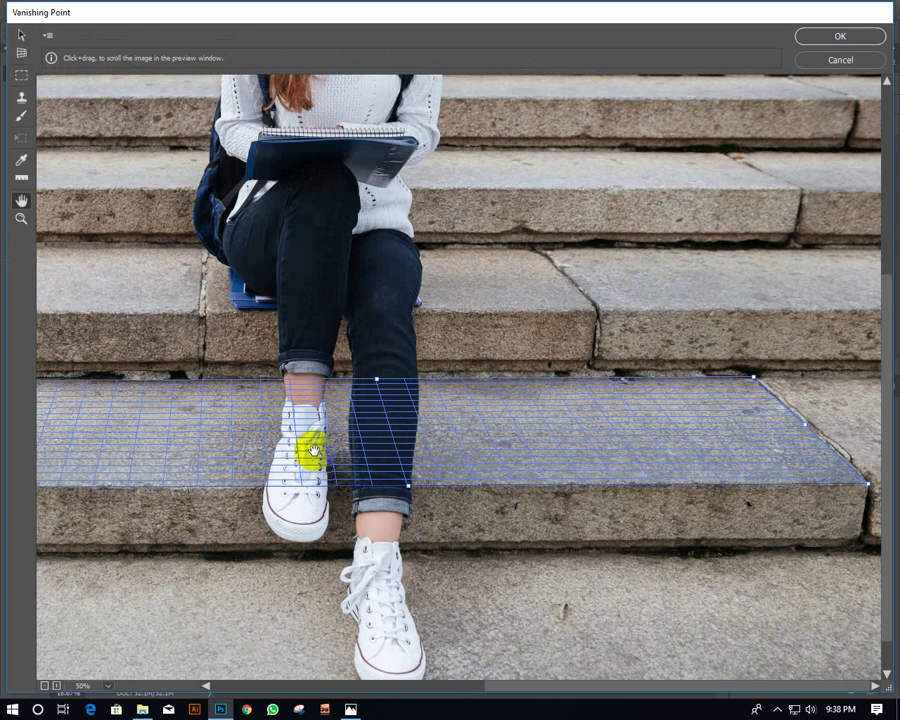
drag(314, 424, 608, 412)
key(c)
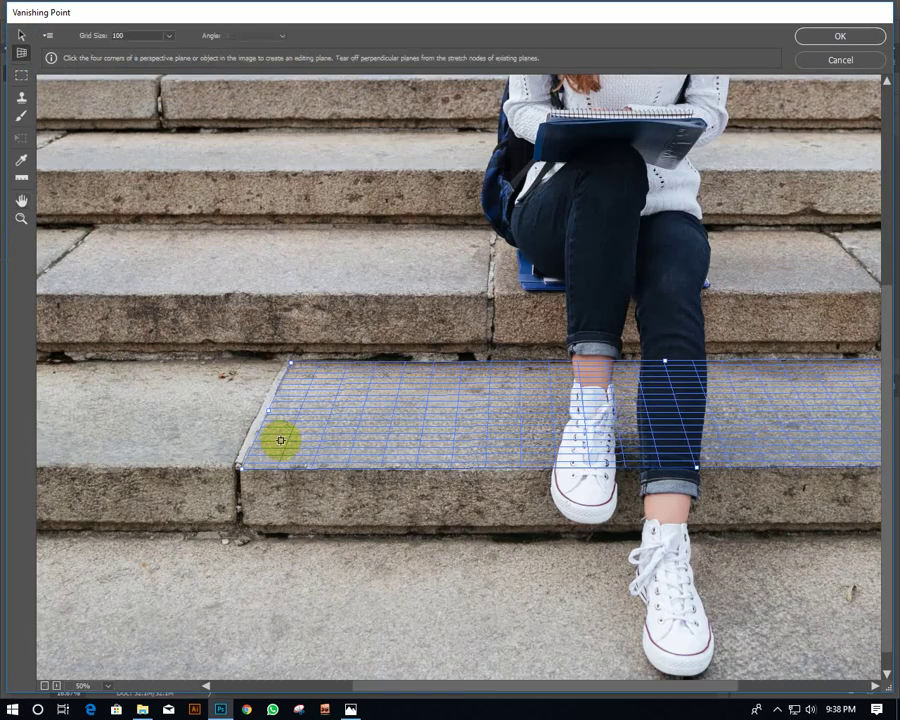
scroll(280, 458, down, 1)
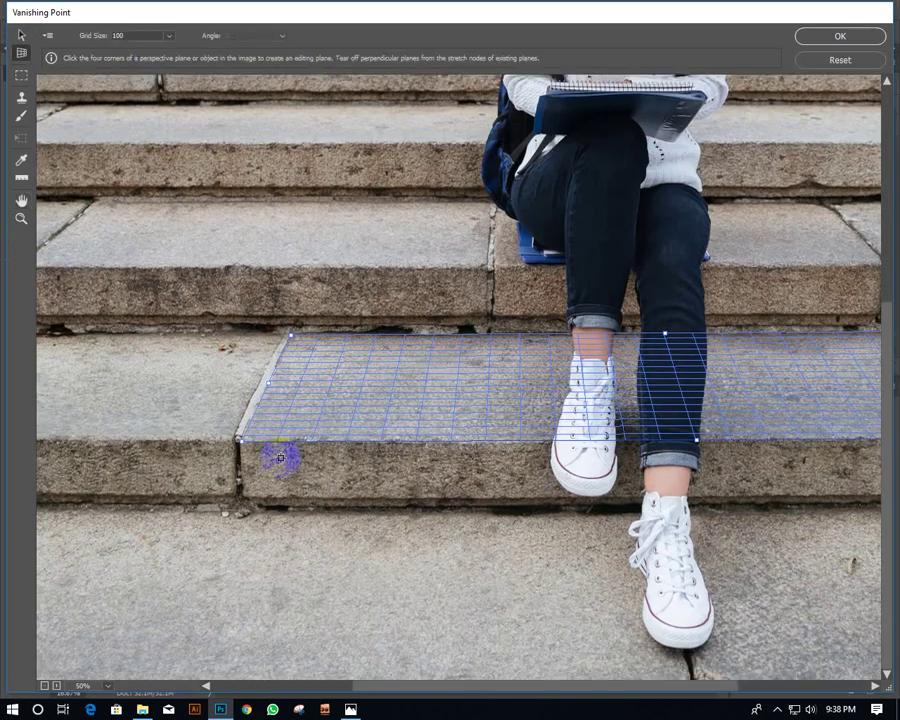
click(19, 220)
alt+click(394, 386)
alt+click(394, 386)
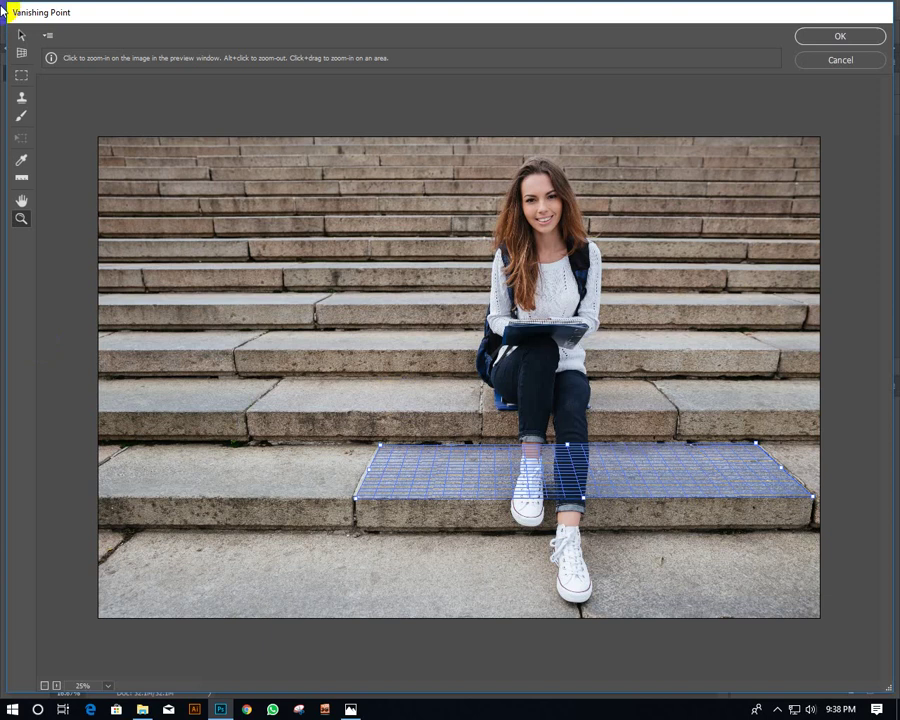
Stretch the plane's sides past the photo and nudge its left corner to keep it valid.
click(21, 35)
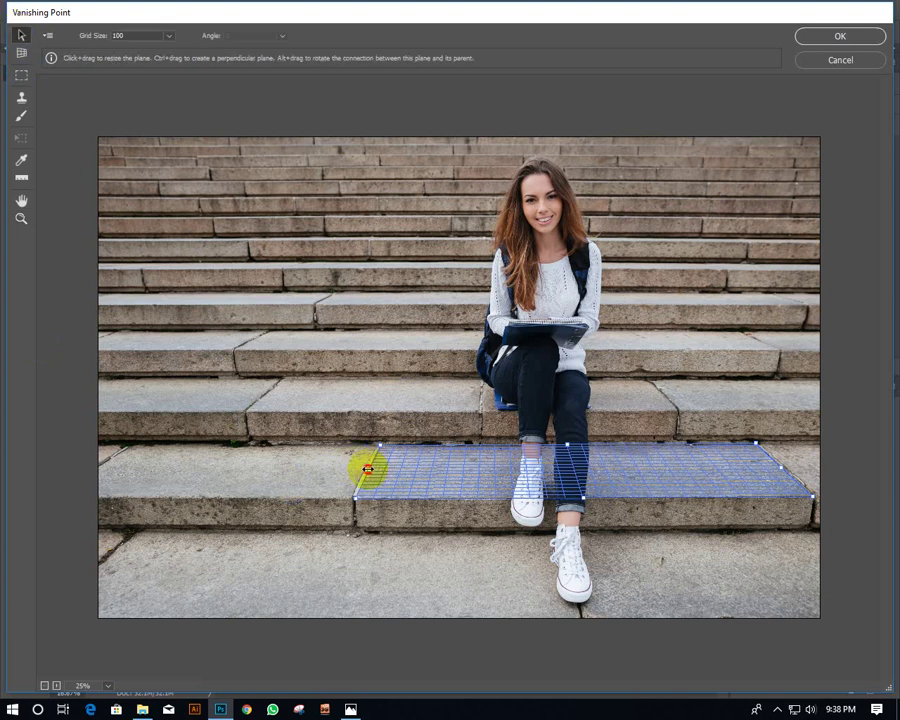
drag(367, 469, 40, 468)
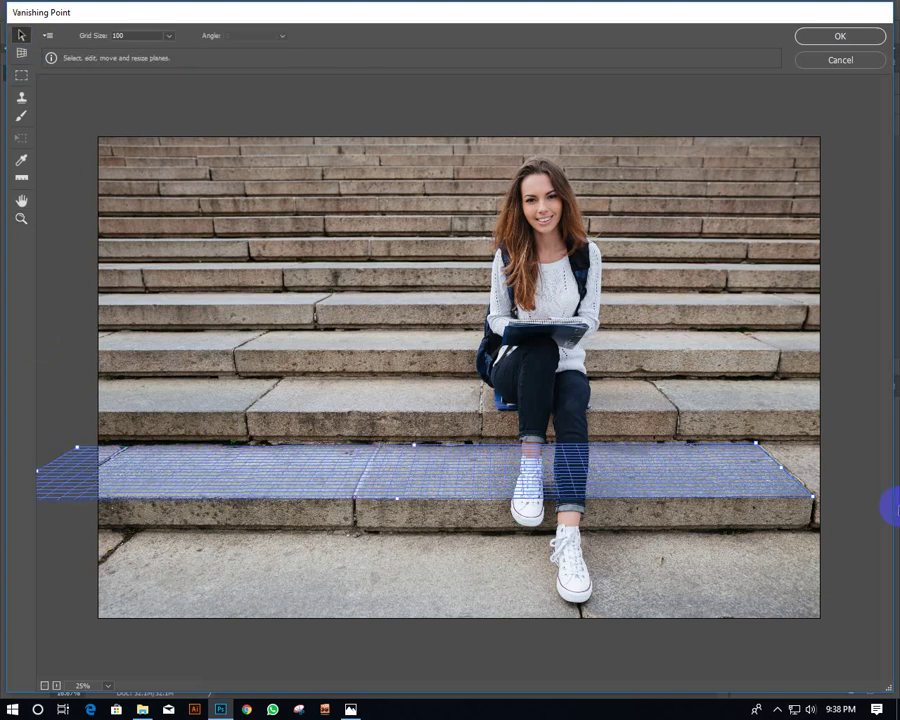
drag(781, 466, 877, 467)
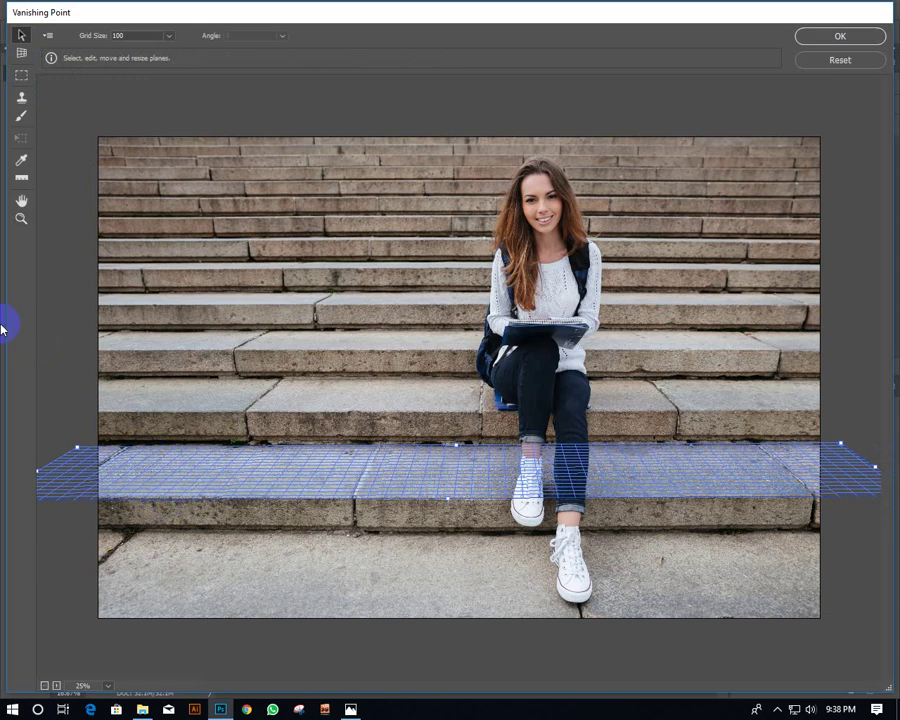
click(21, 218)
click(150, 470)
click(145, 494)
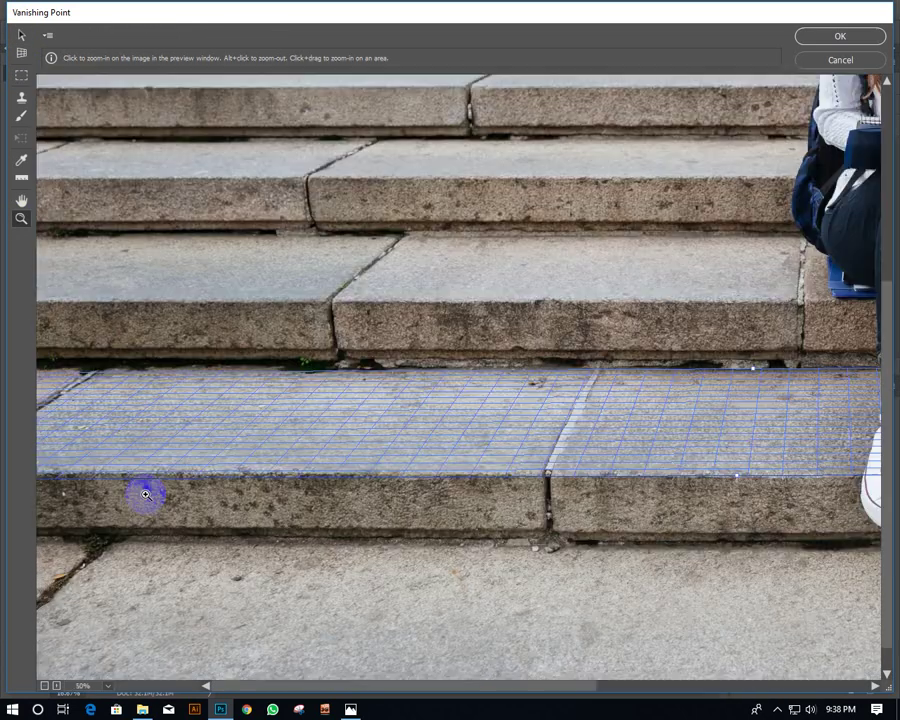
scroll(528, 482, down, 1)
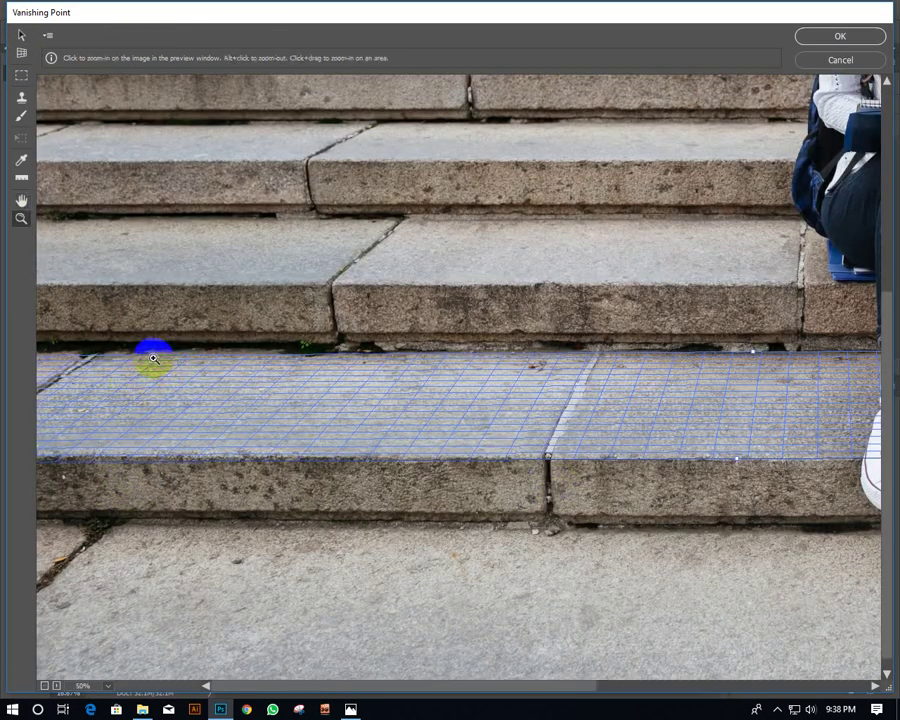
alt+click(210, 385)
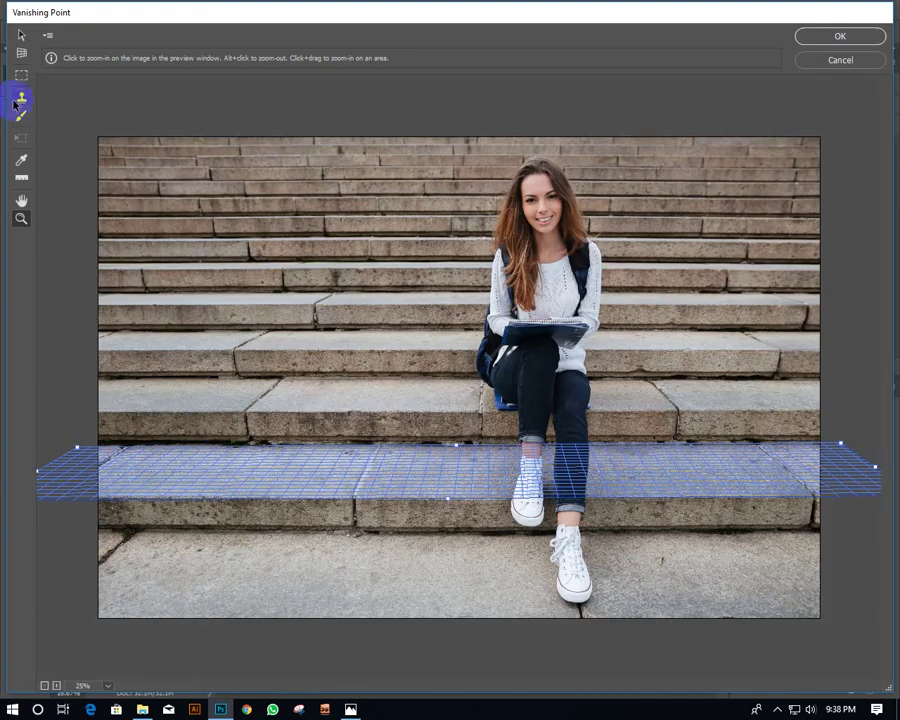
click(19, 37)
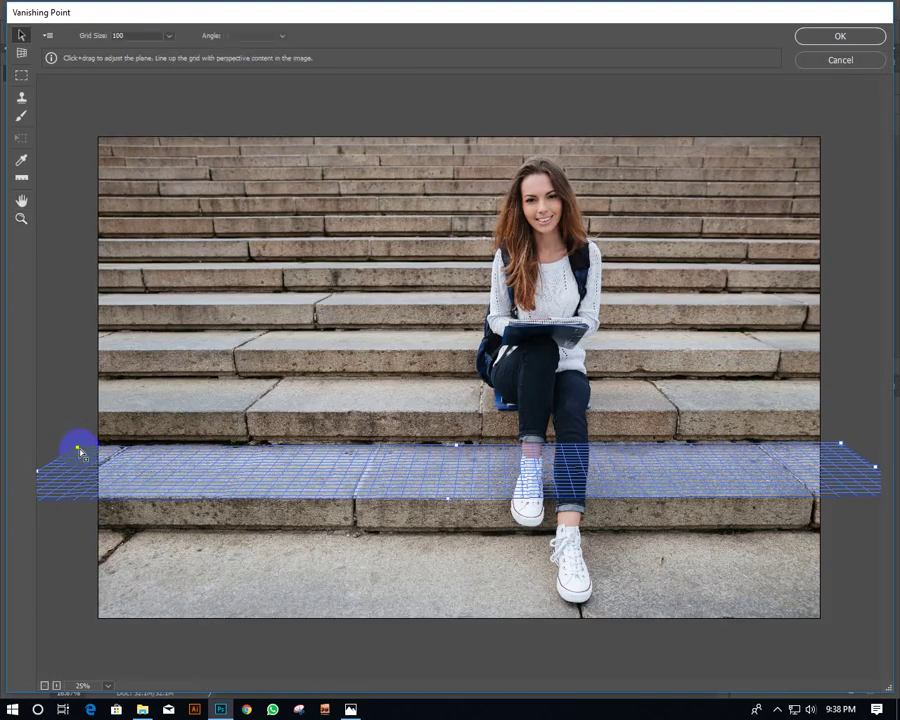
drag(80, 451, 81, 451)
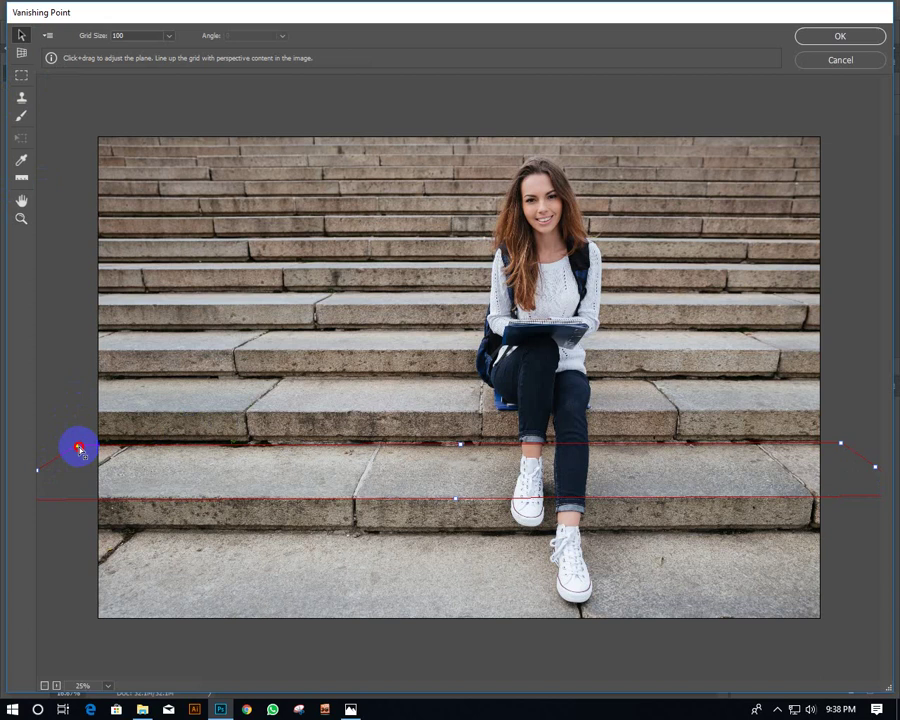
drag(80, 451, 76, 445)
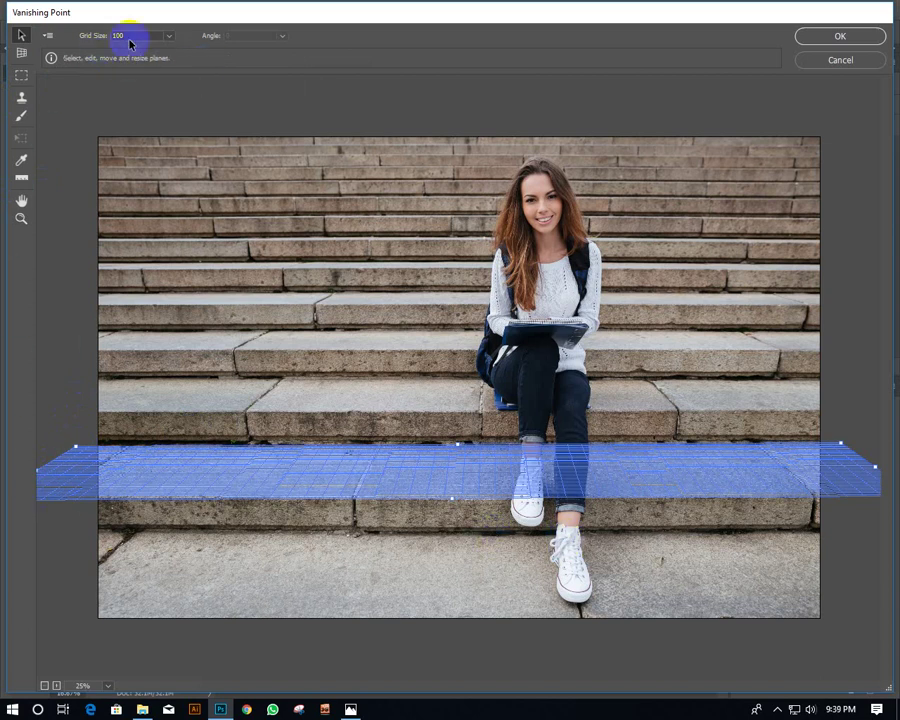
Set the plane's Grid Size to 290.71 with the slider.
click(168, 37)
mouse_move(106, 56)
mouse_down()
mouse_move(150, 56)
mouse_move(120, 60)
mouse_up()
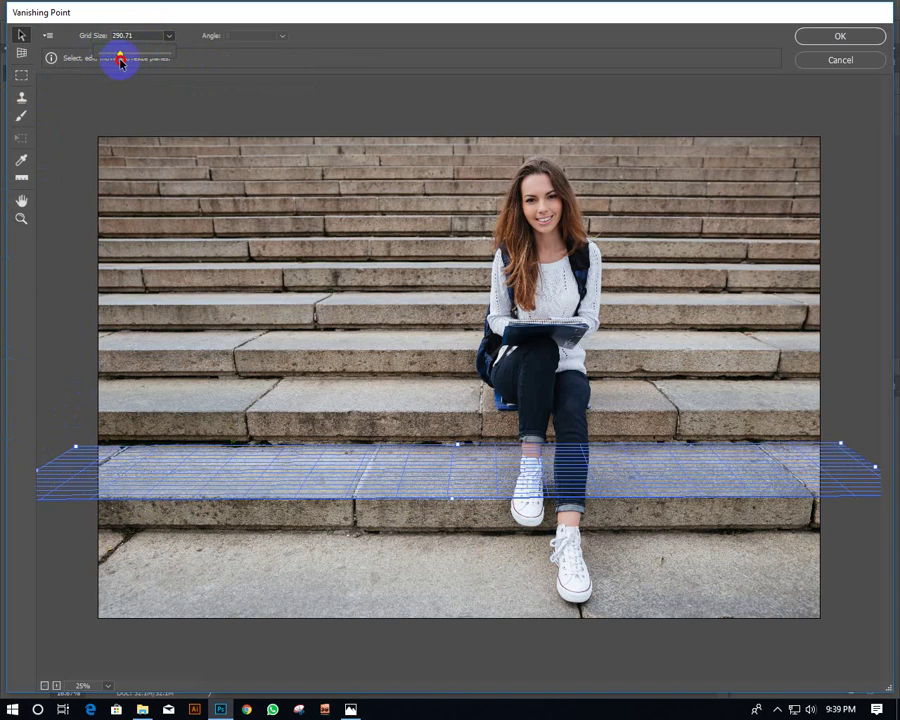
click(72, 273)
click(439, 496)
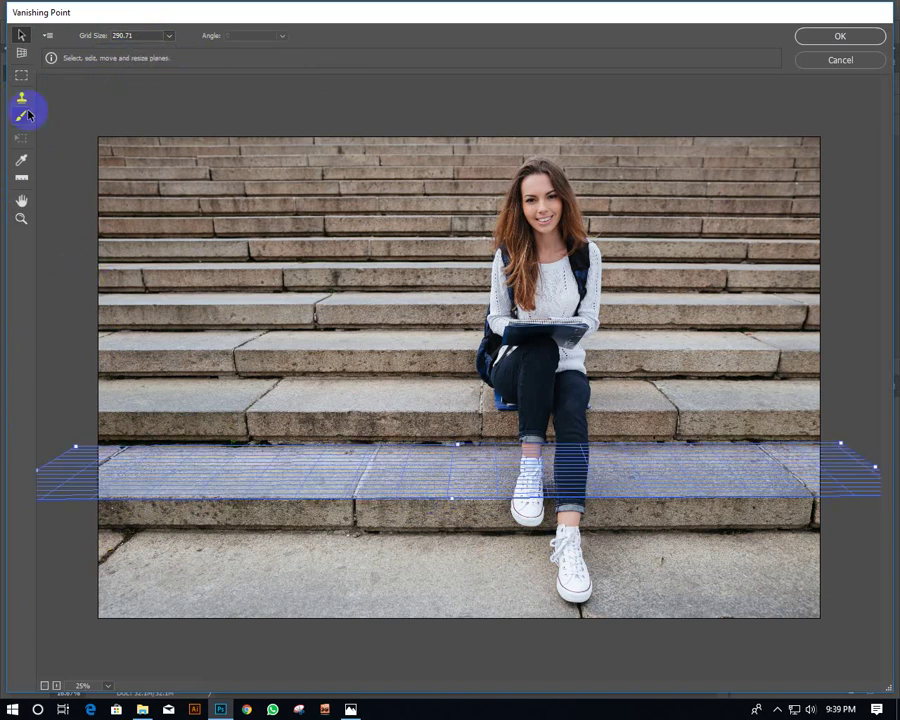
Pull perpendicular planes off the step's front edge and fold one upright along the riser.
click(21, 52)
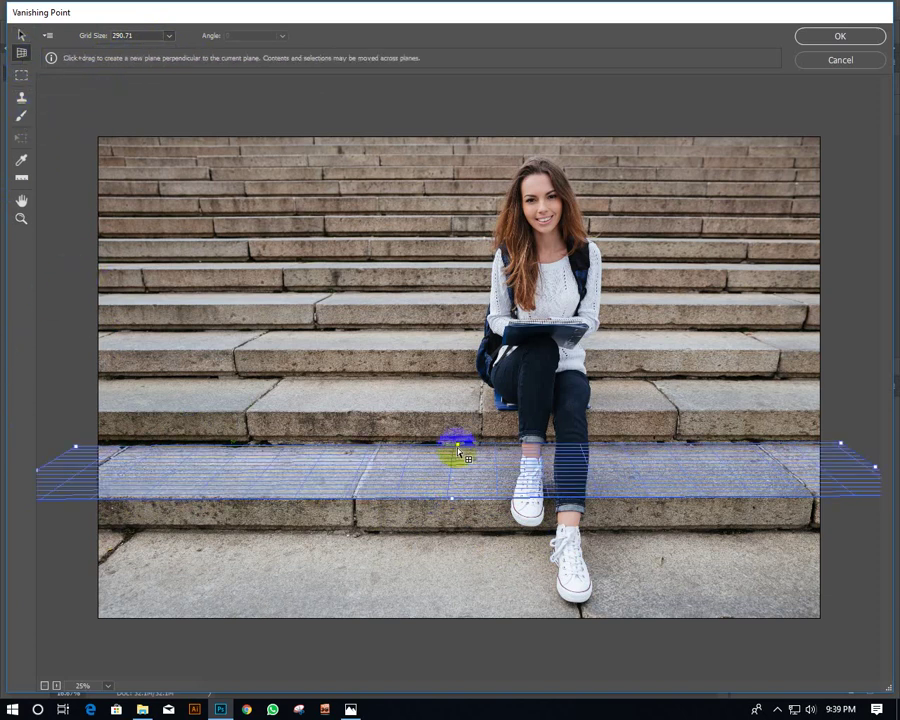
drag(458, 446, 461, 413)
click(21, 53)
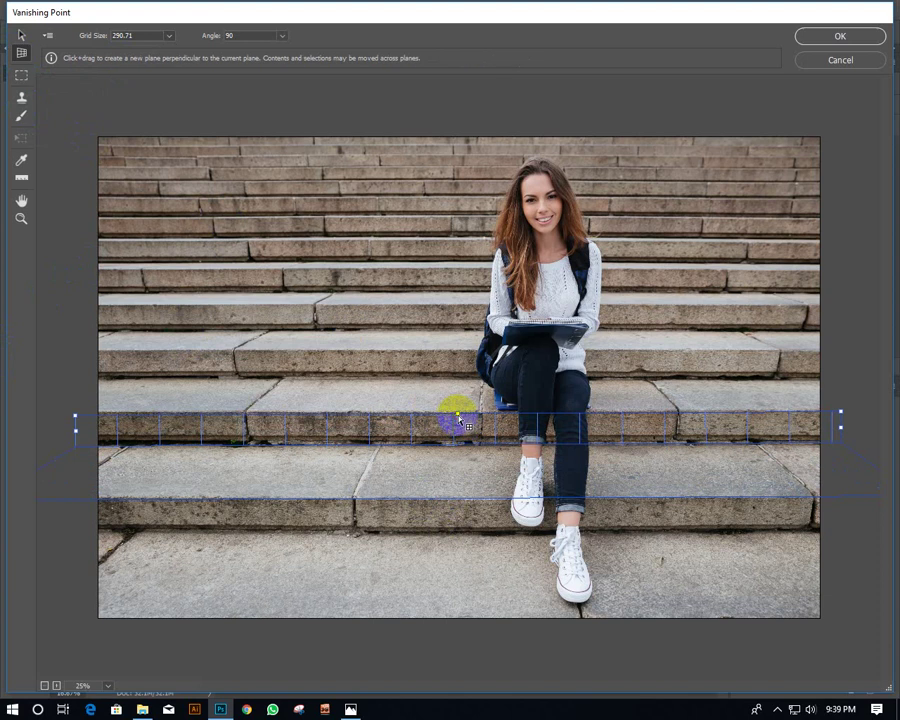
mouse_move(458, 420)
mouse_down()
mouse_move(456, 376)
mouse_move(438, 390)
mouse_up()
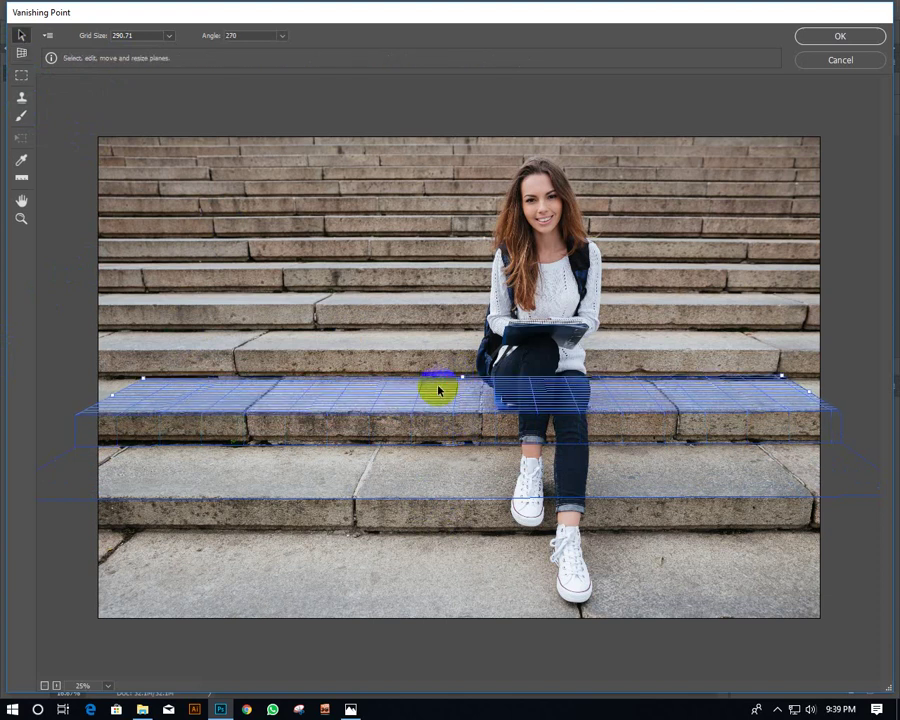
click(21, 52)
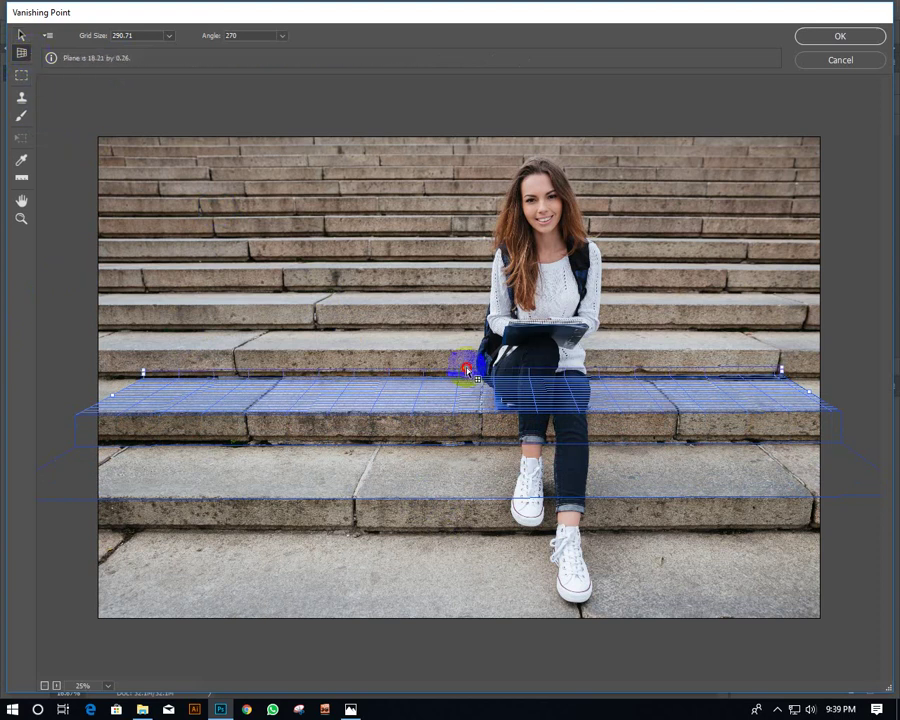
drag(465, 383, 464, 342)
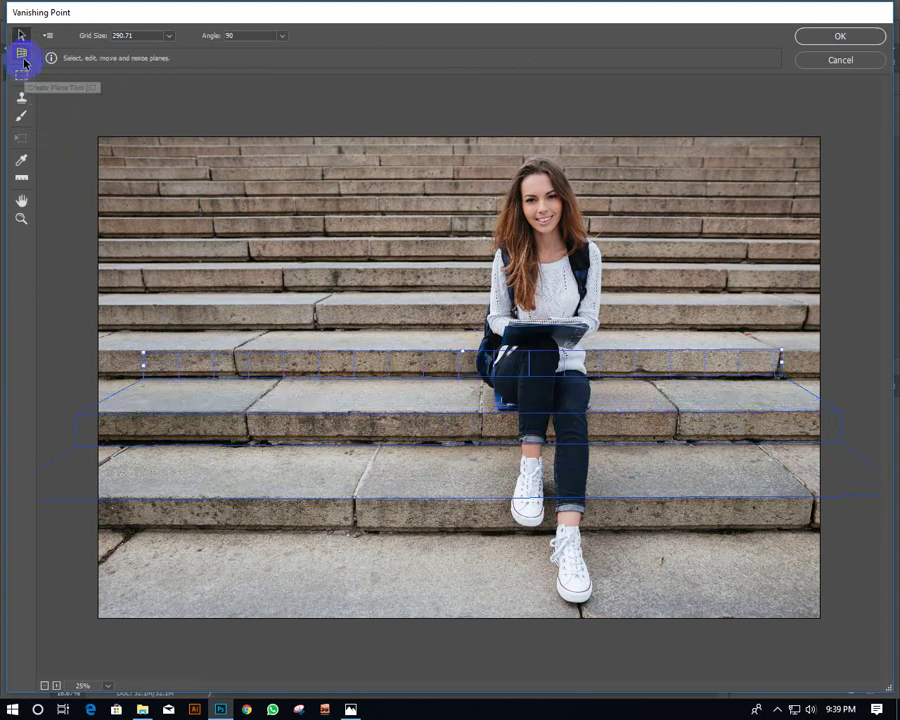
Stretch the riser plane to the step top and pull tread planes off the upper step.
click(21, 52)
click(468, 343)
drag(469, 342, 471, 334)
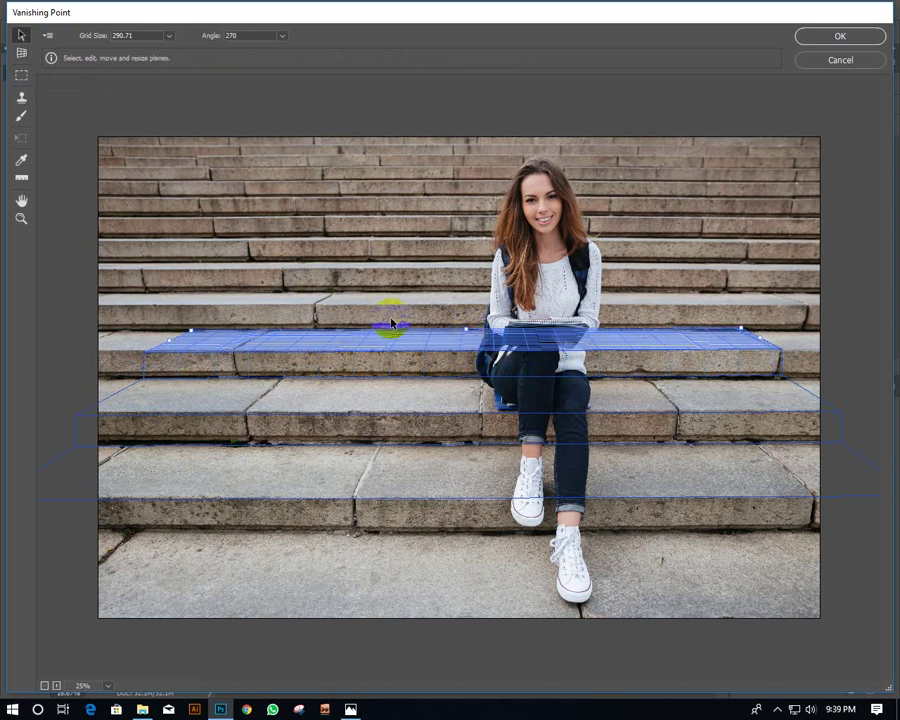
click(21, 75)
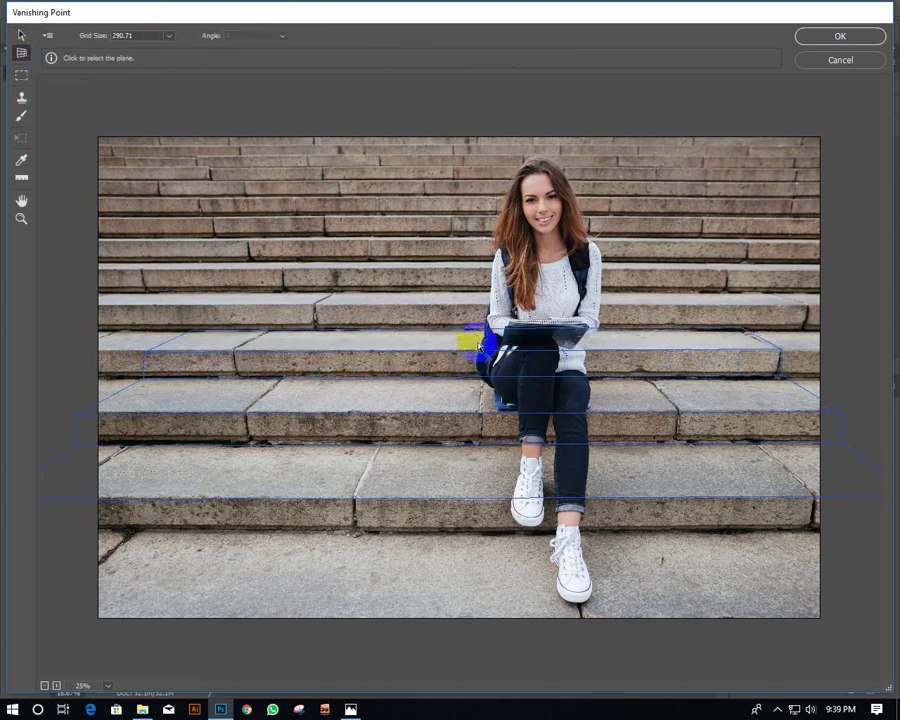
click(478, 337)
drag(467, 333, 467, 308)
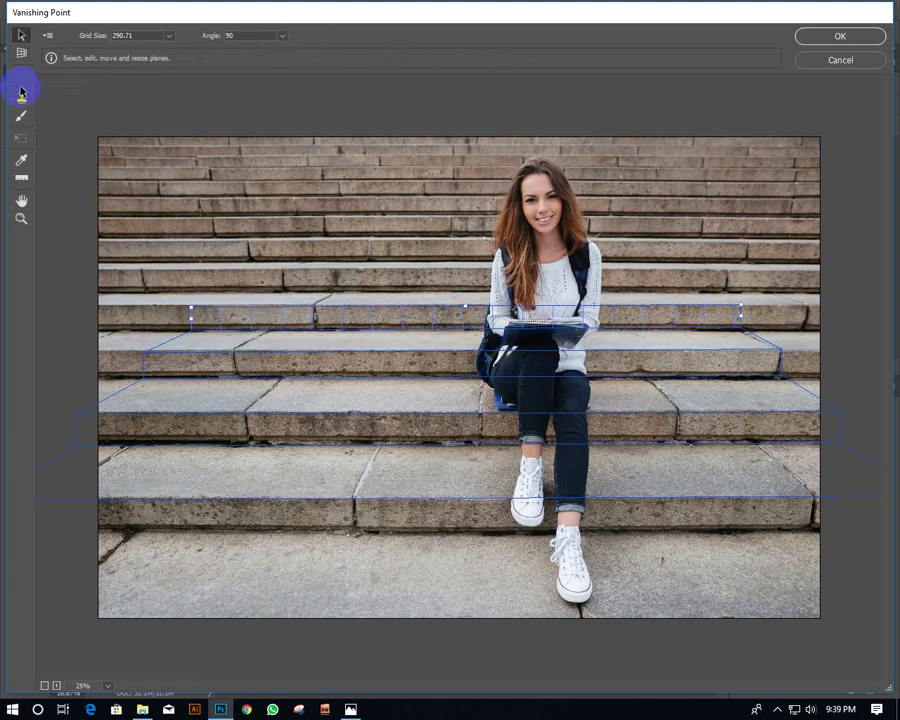
click(21, 52)
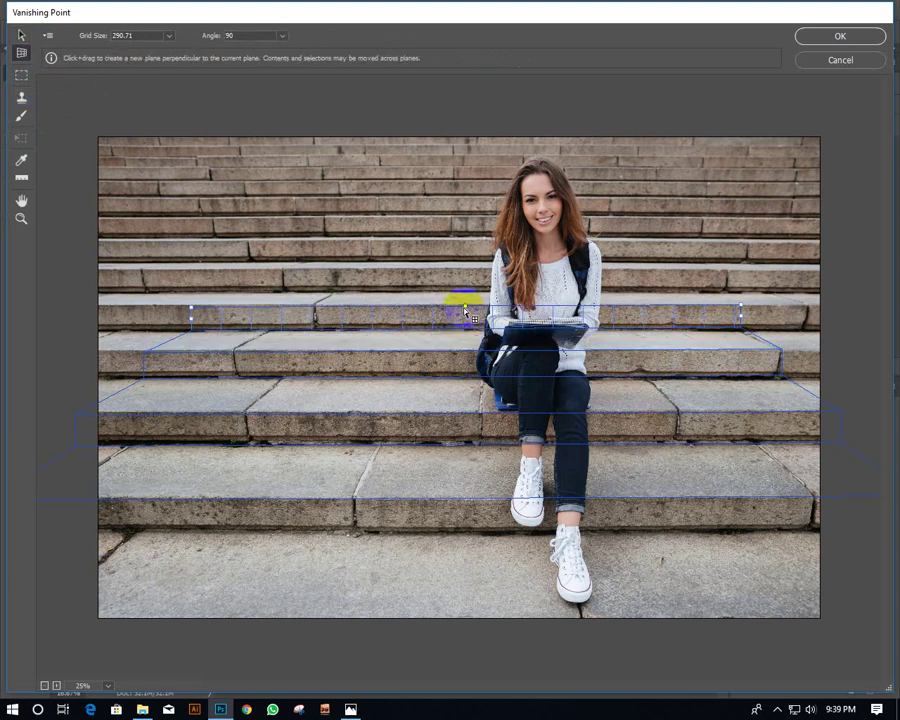
drag(465, 312, 465, 296)
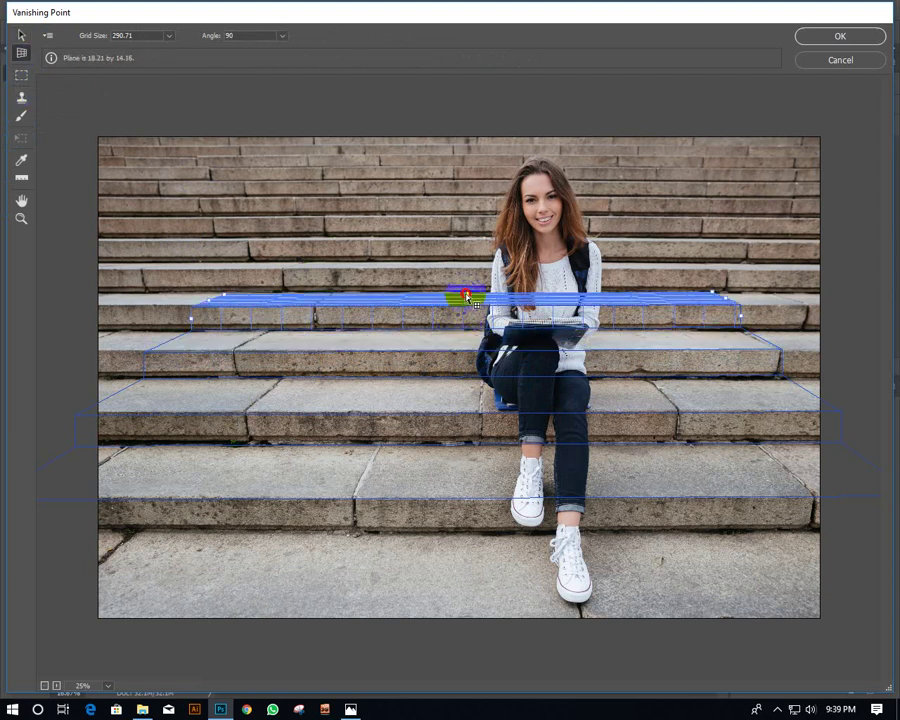
Hang a riser plane from the bottom step's front edge and extend a plane onto the ground.
click(418, 385)
click(497, 507)
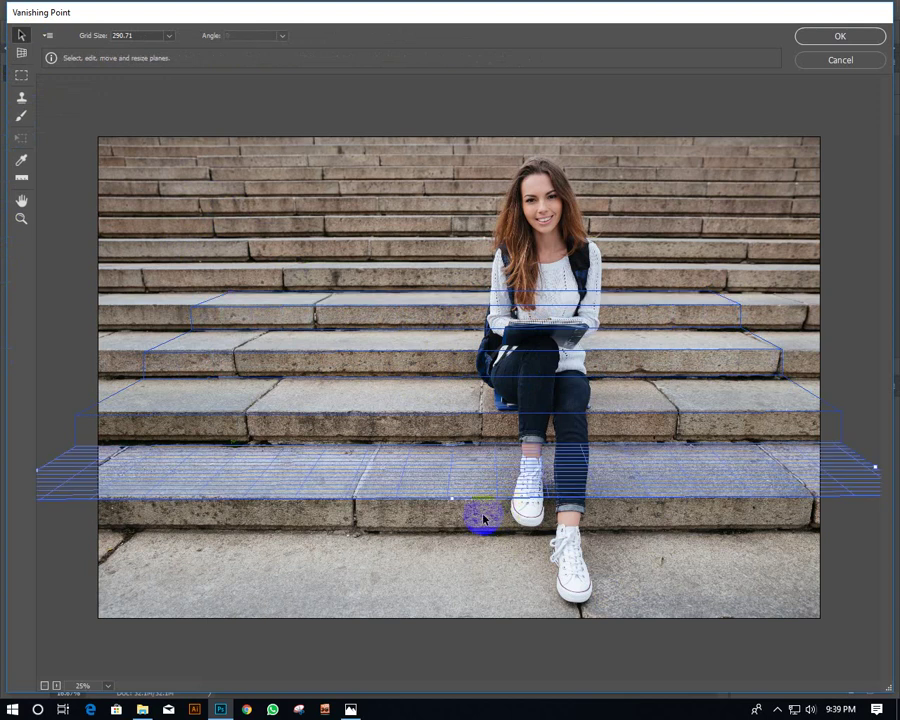
click(21, 52)
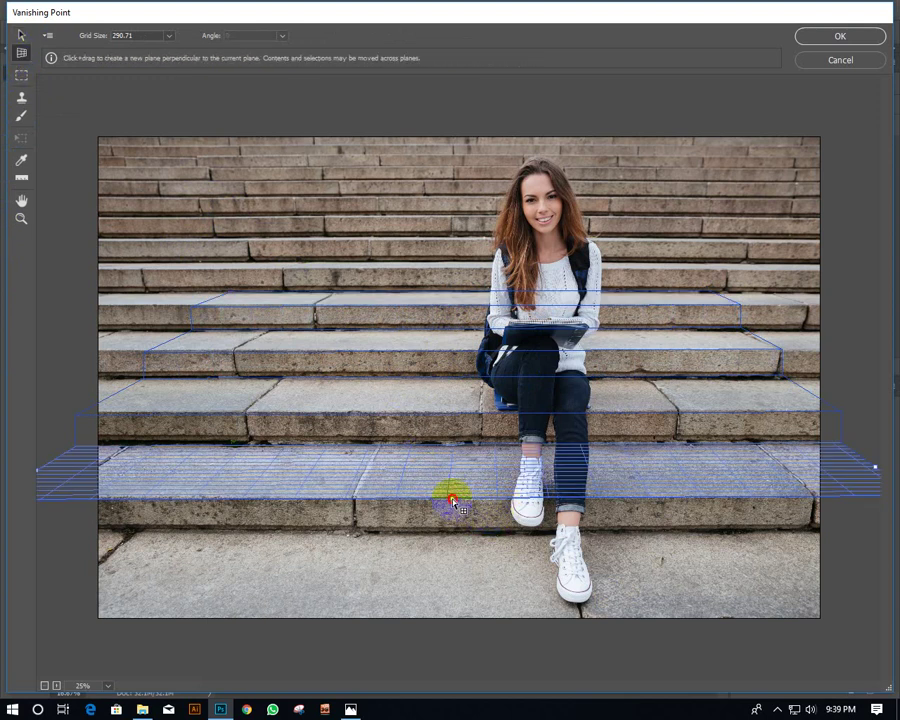
drag(451, 498, 427, 524)
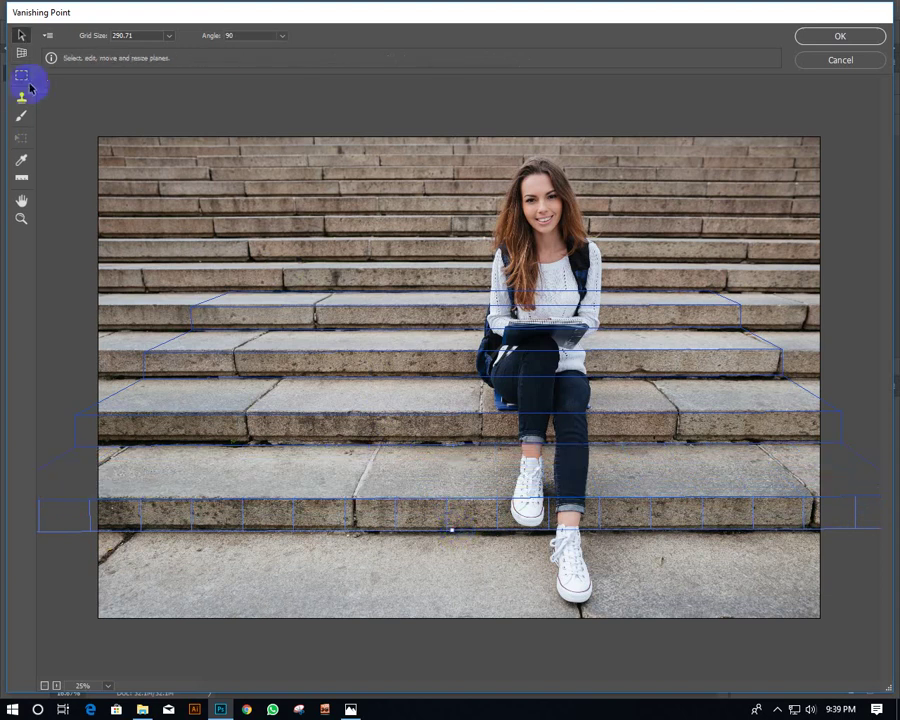
click(22, 55)
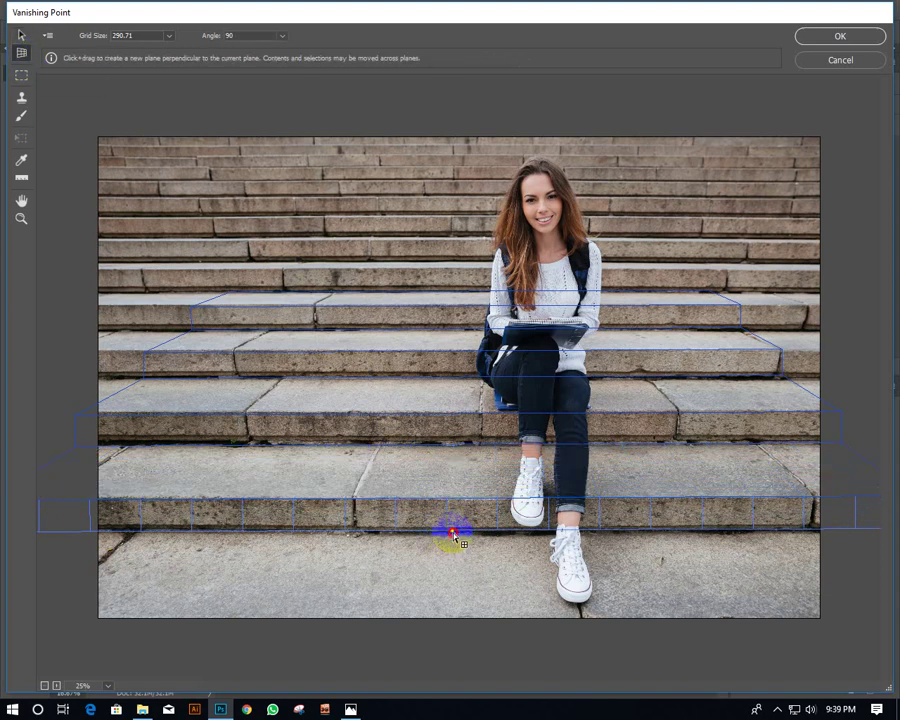
drag(451, 537, 452, 656)
Apply the Vanishing Point planes, dismiss the tip, and reopen the filter to verify them.
click(849, 40)
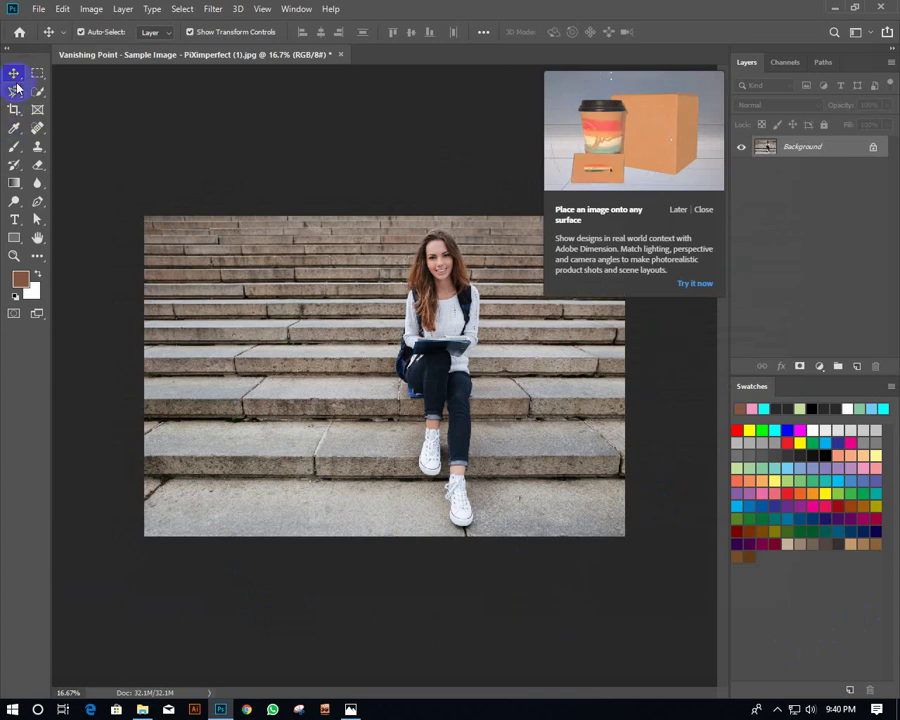
click(691, 292)
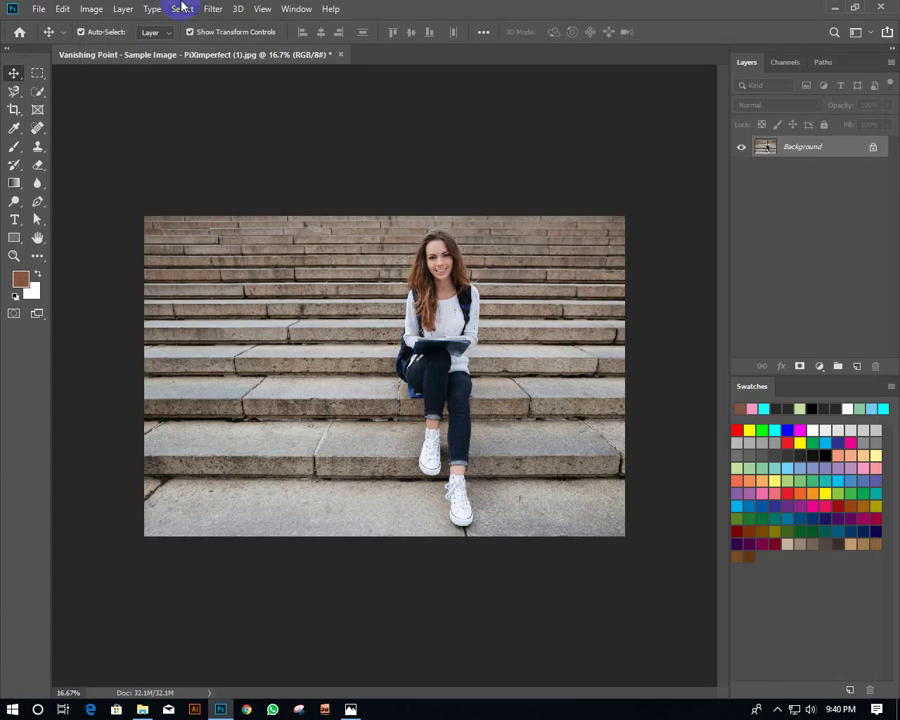
click(216, 12)
click(230, 133)
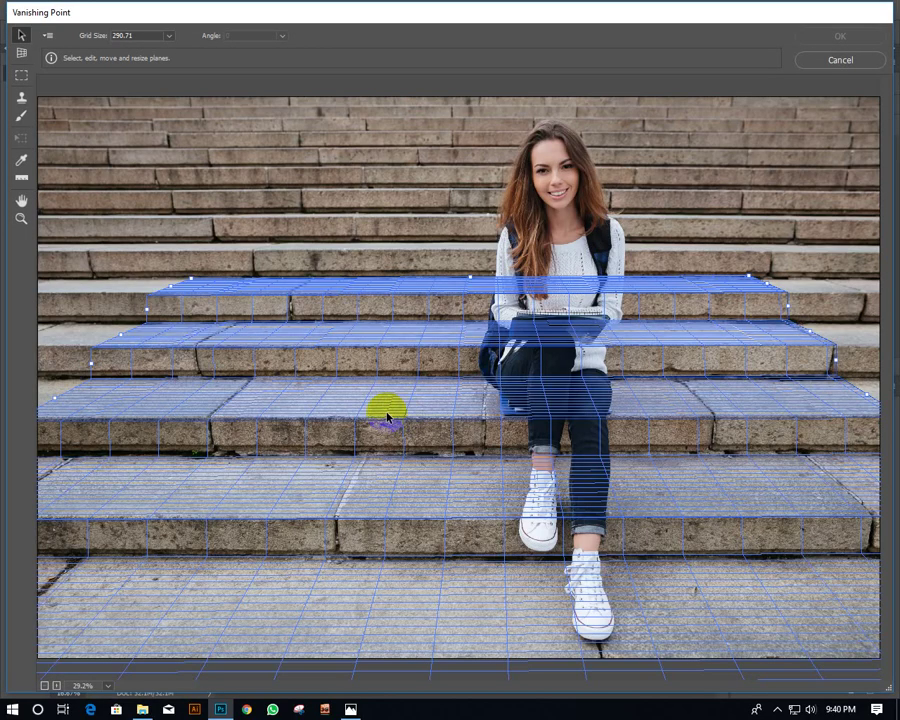
click(840, 60)
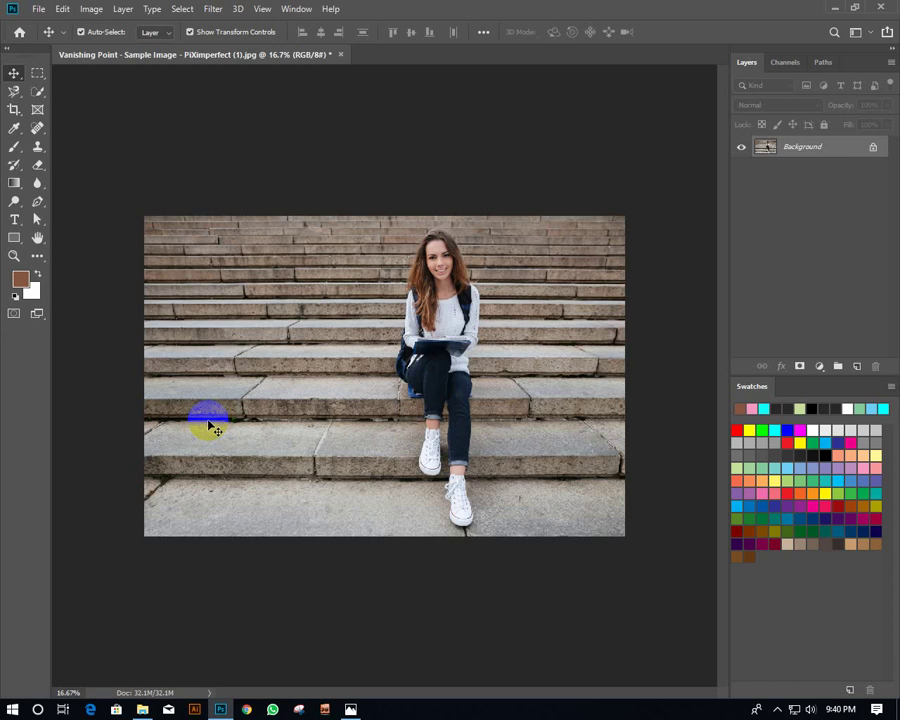
Minimize Photoshop and drag the mandala image file into it to open.
click(845, 8)
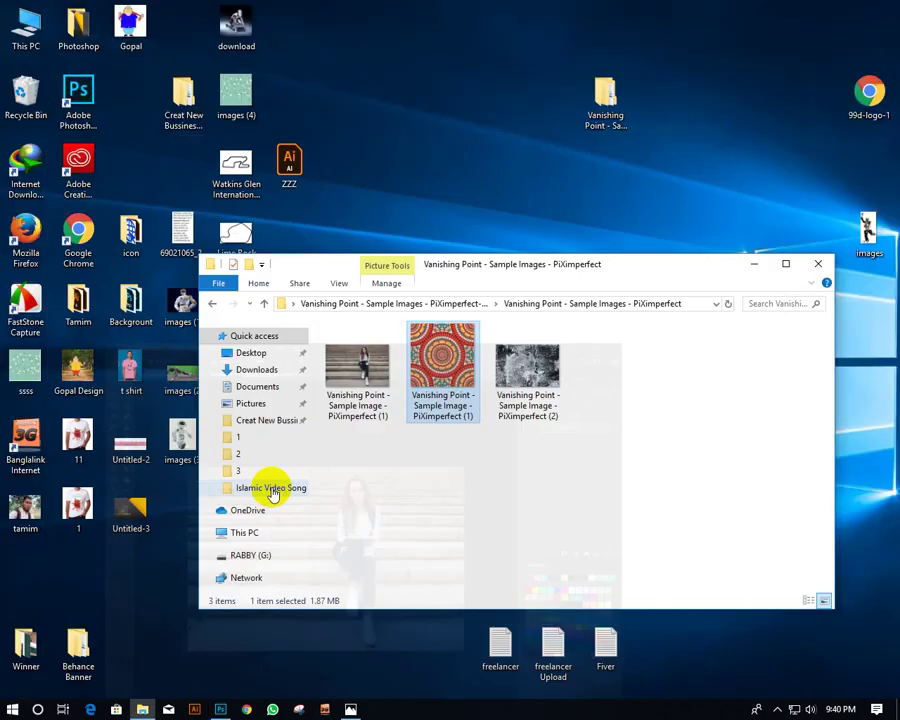
drag(445, 358, 407, 472)
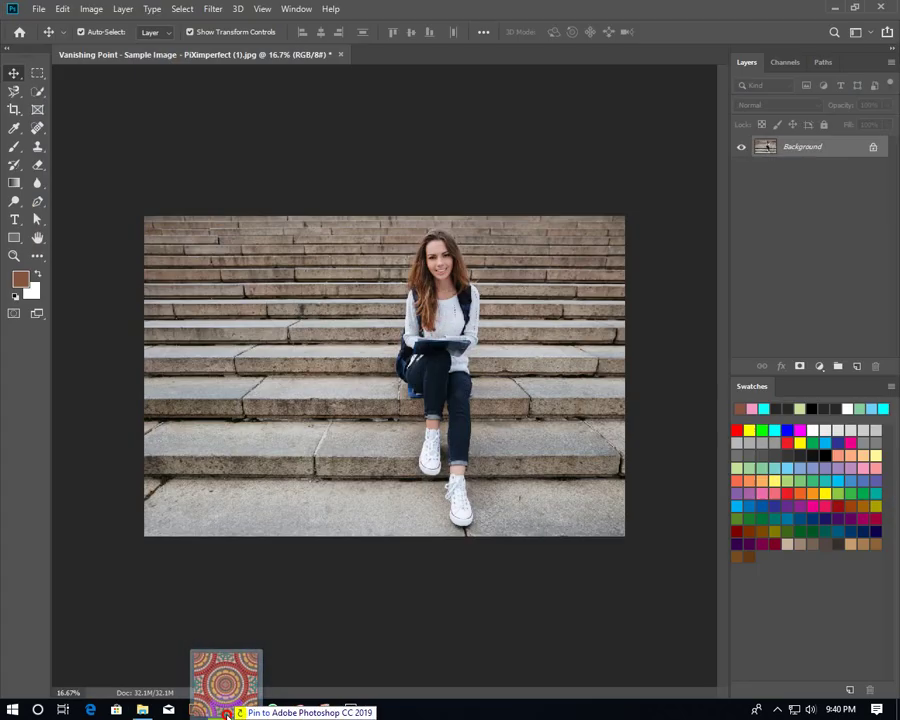
mouse_move(407, 472)
mouse_down()
mouse_move(367, 44)
mouse_move(386, 67)
mouse_up()
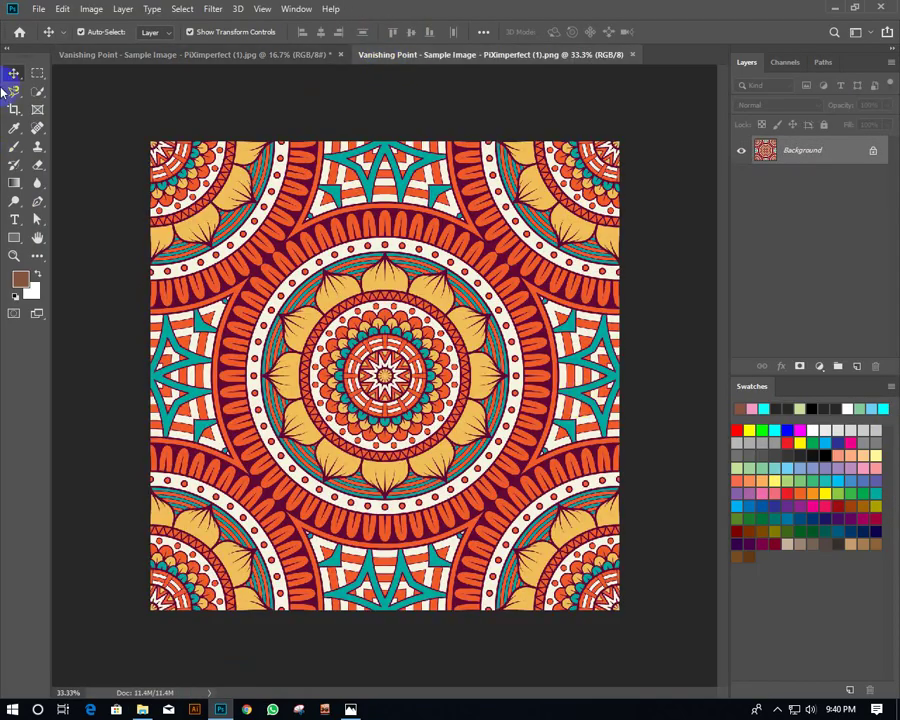
Select and copy the whole mandala canvas, then reopen Vanishing Point on the stair photo.
click(35, 73)
drag(152, 142, 705, 710)
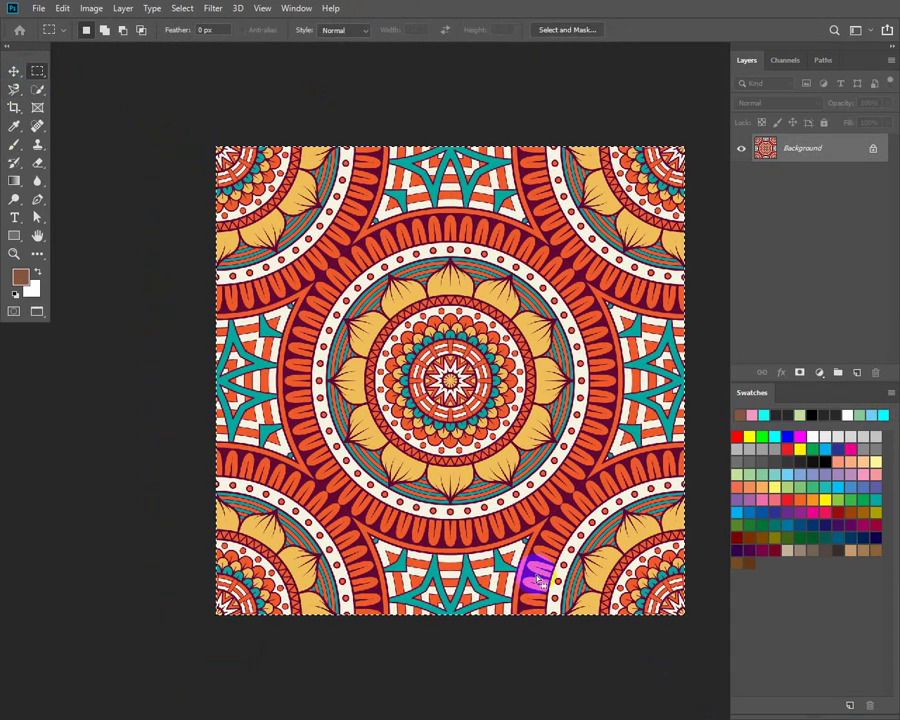
key(v)
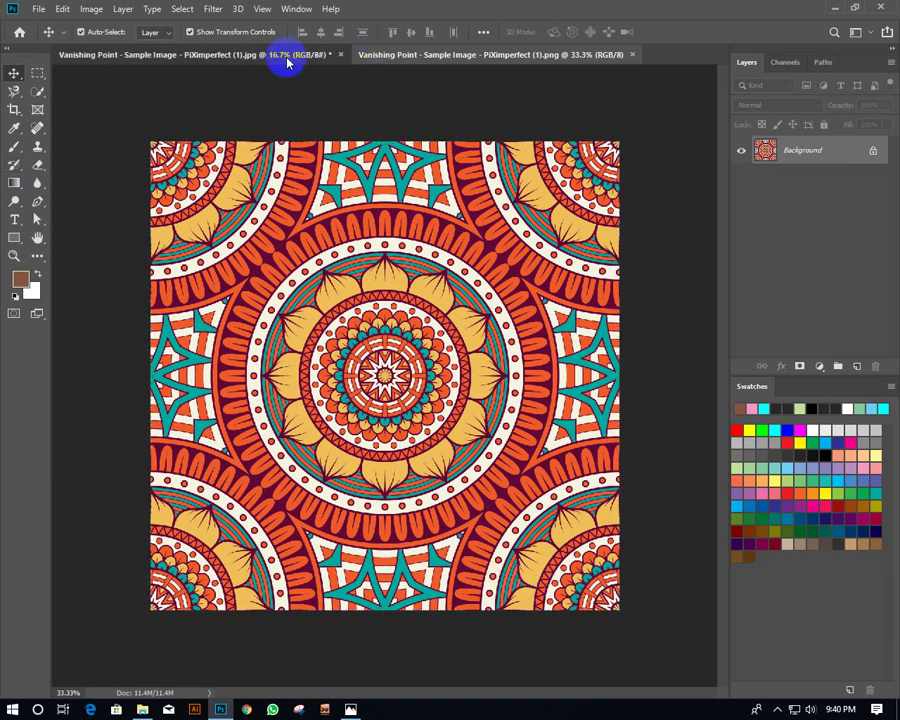
click(78, 52)
click(190, 9)
mouse_move(213, 9)
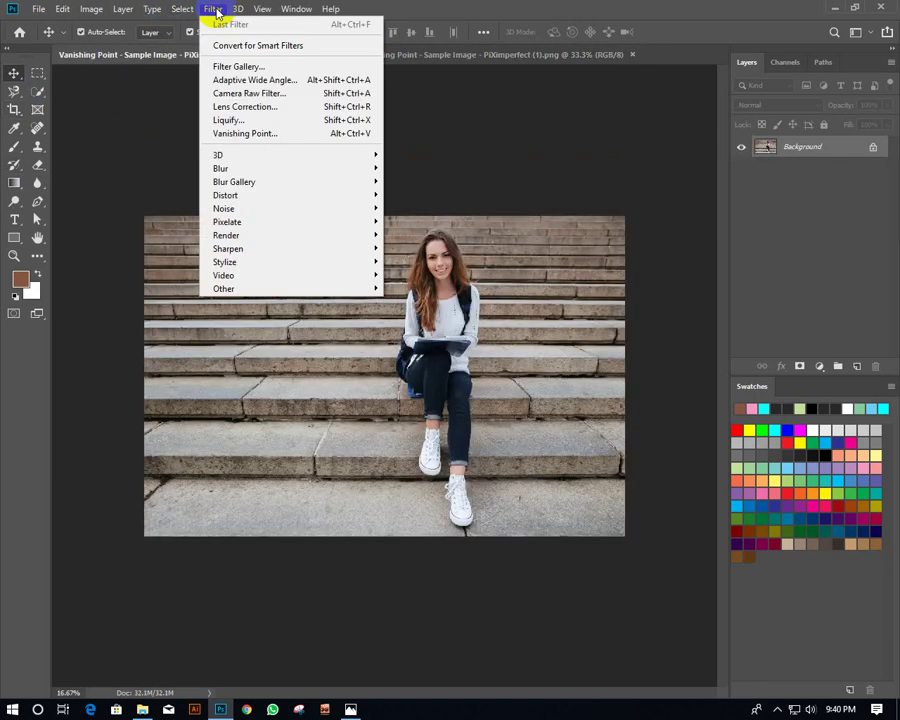
click(235, 136)
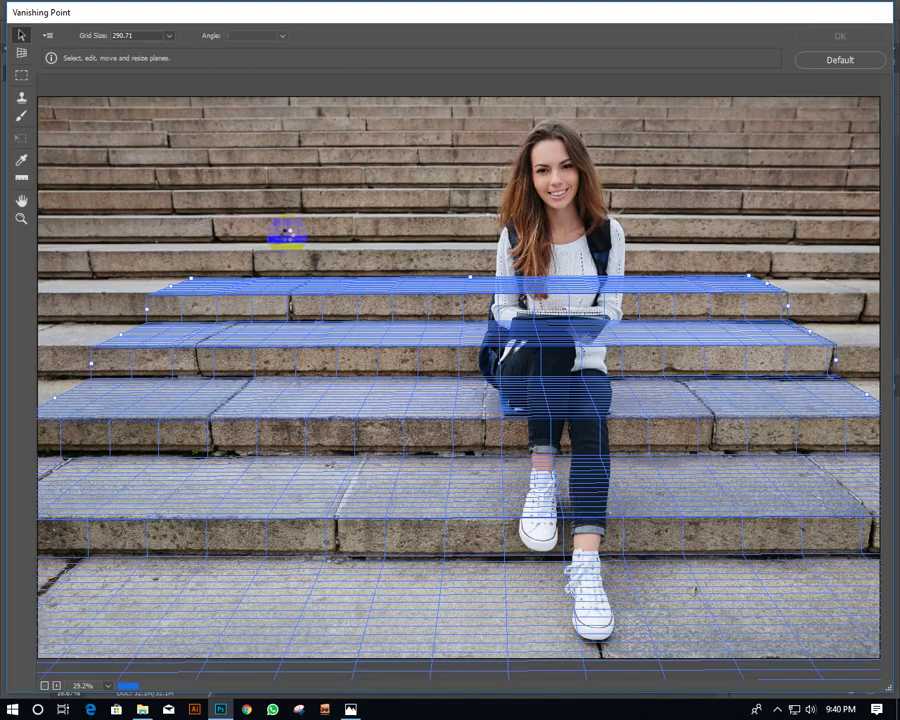
Paste the mandala into Vanishing Point and slide it onto the stair planes.
key(ctrl+v)
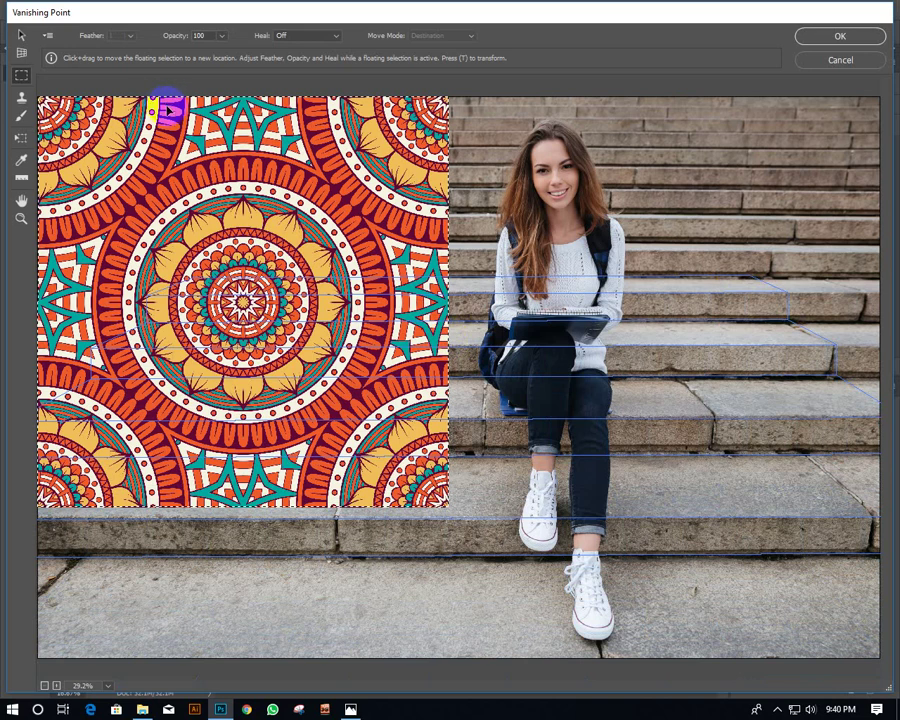
mouse_move(180, 172)
mouse_down()
mouse_move(355, 270)
mouse_move(387, 365)
mouse_move(368, 307)
mouse_move(315, 247)
mouse_move(304, 272)
mouse_move(265, 263)
mouse_move(92, 275)
mouse_move(320, 290)
mouse_move(603, 291)
mouse_move(512, 308)
mouse_up()
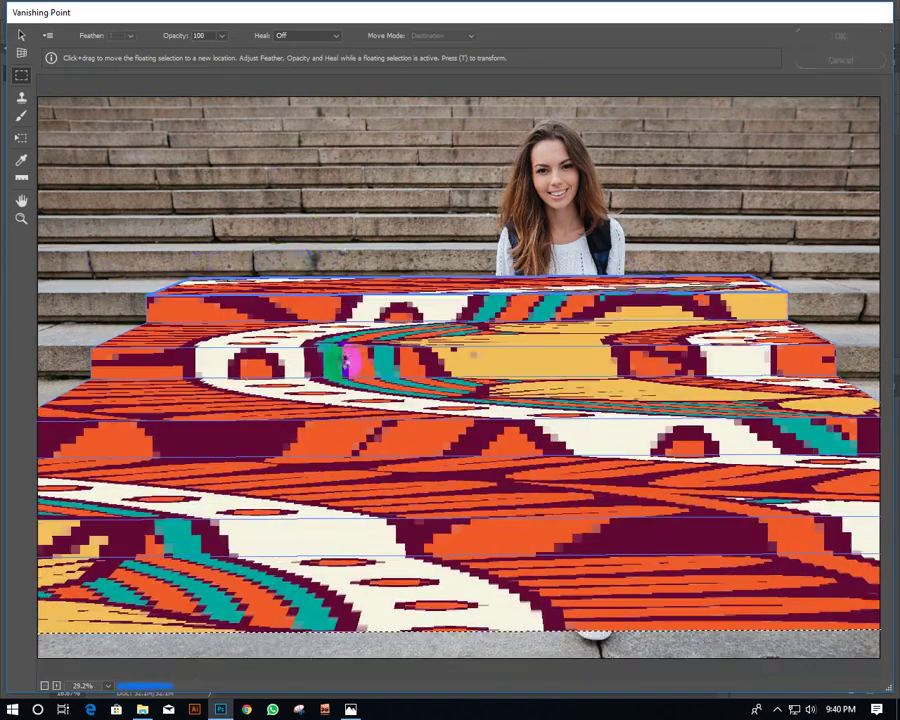
drag(345, 362, 299, 364)
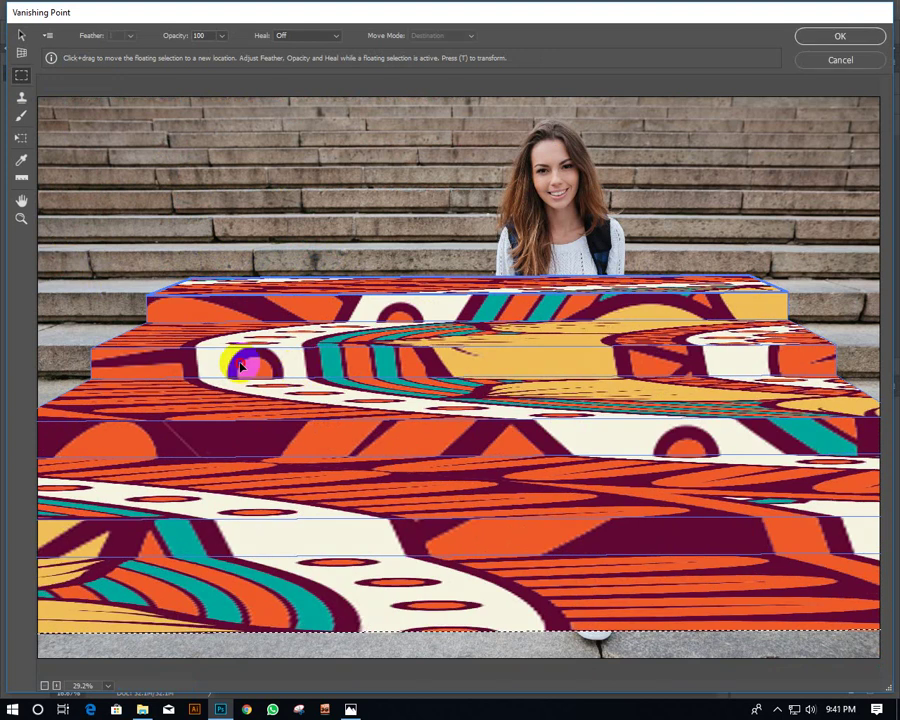
mouse_move(240, 368)
mouse_down()
mouse_move(717, 358)
mouse_move(258, 365)
mouse_up()
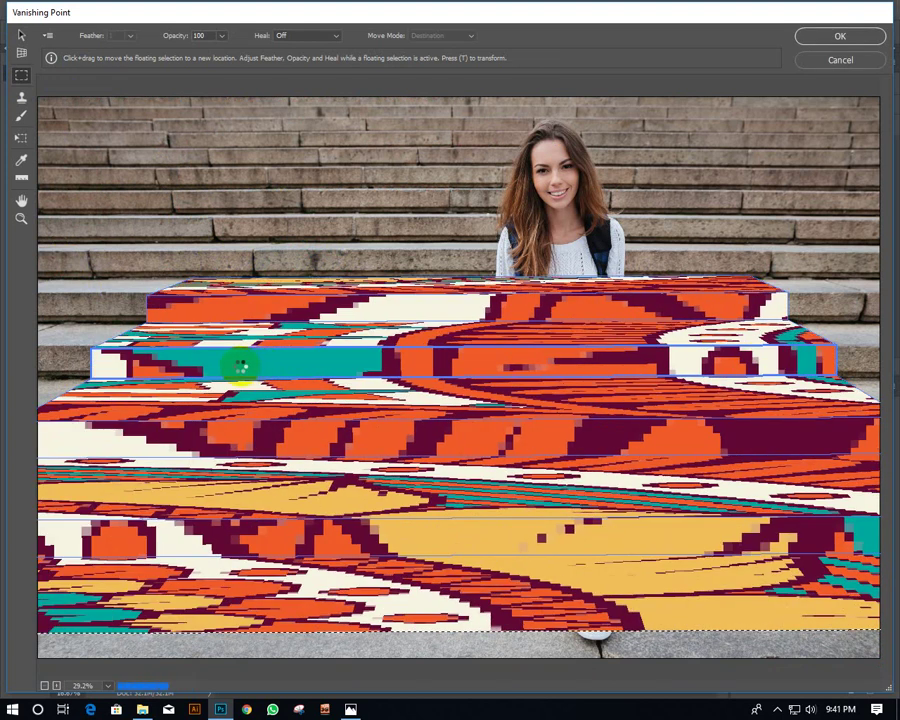
mouse_move(195, 370)
mouse_down()
mouse_move(305, 361)
mouse_move(698, 380)
mouse_move(640, 368)
mouse_move(266, 425)
mouse_up()
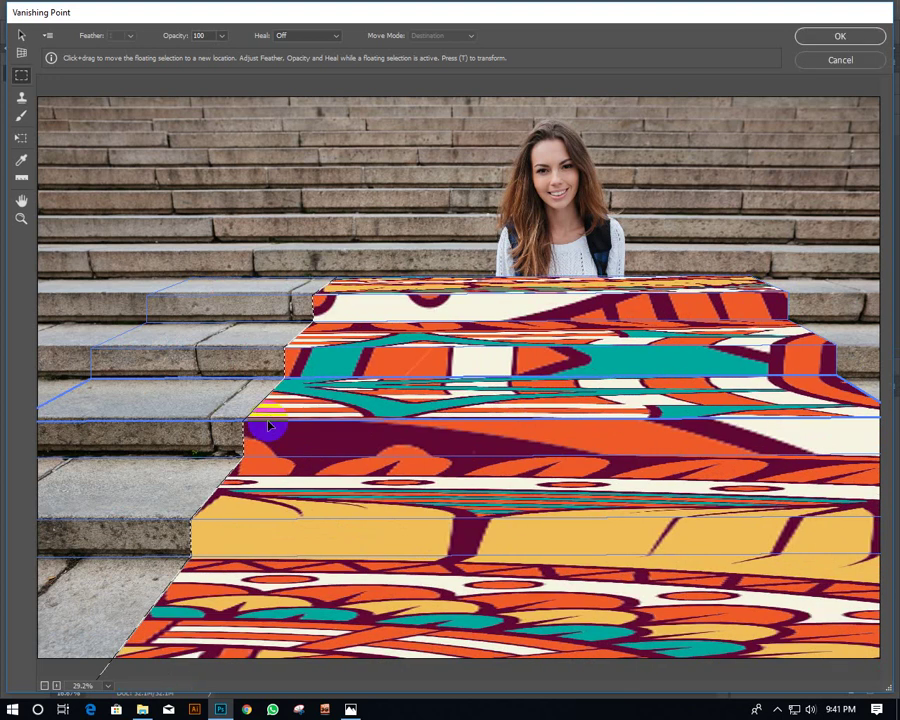
click(268, 425)
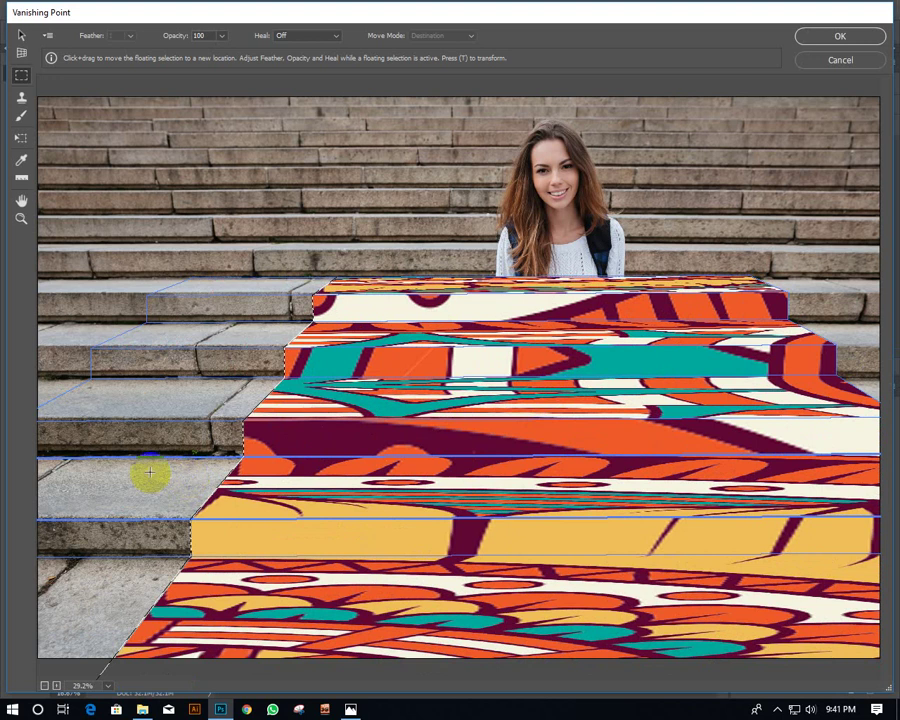
Transform the floating mandala, stretching it across the width of the staircase.
key(t)
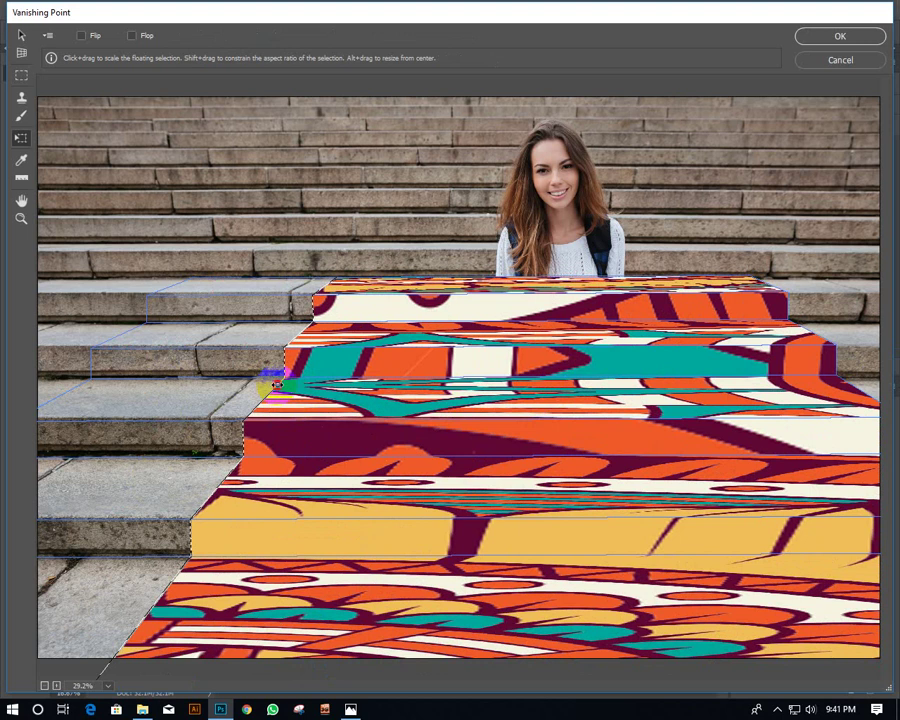
mouse_move(277, 385)
mouse_down()
mouse_move(589, 446)
mouse_move(749, 444)
mouse_move(133, 444)
mouse_move(92, 424)
mouse_move(111, 387)
mouse_move(786, 431)
mouse_move(815, 443)
mouse_move(8, 450)
mouse_move(208, 449)
mouse_up()
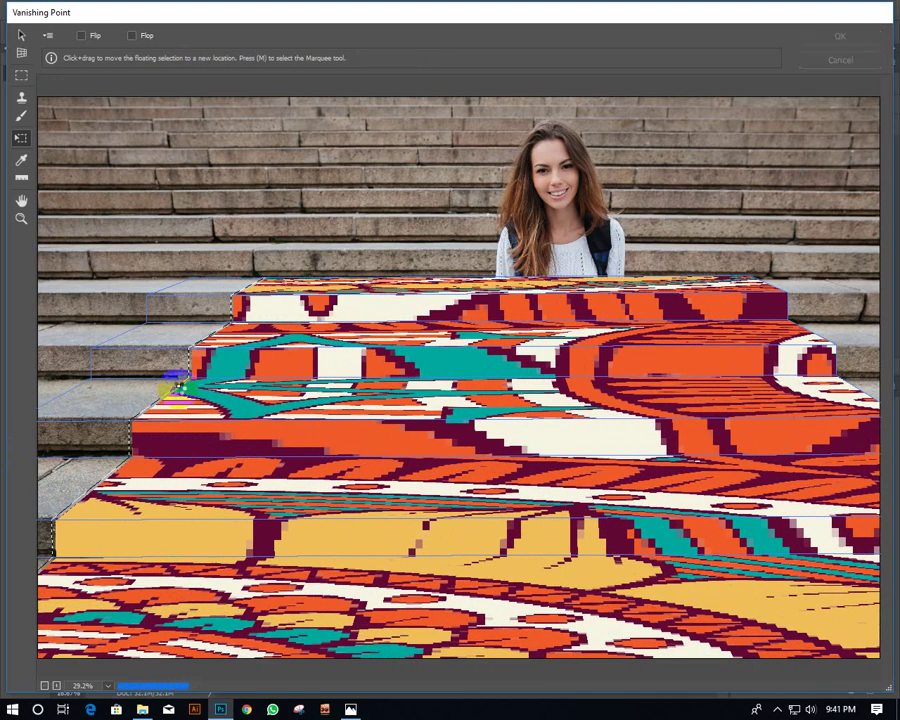
drag(176, 385, 610, 383)
drag(664, 459, 3, 452)
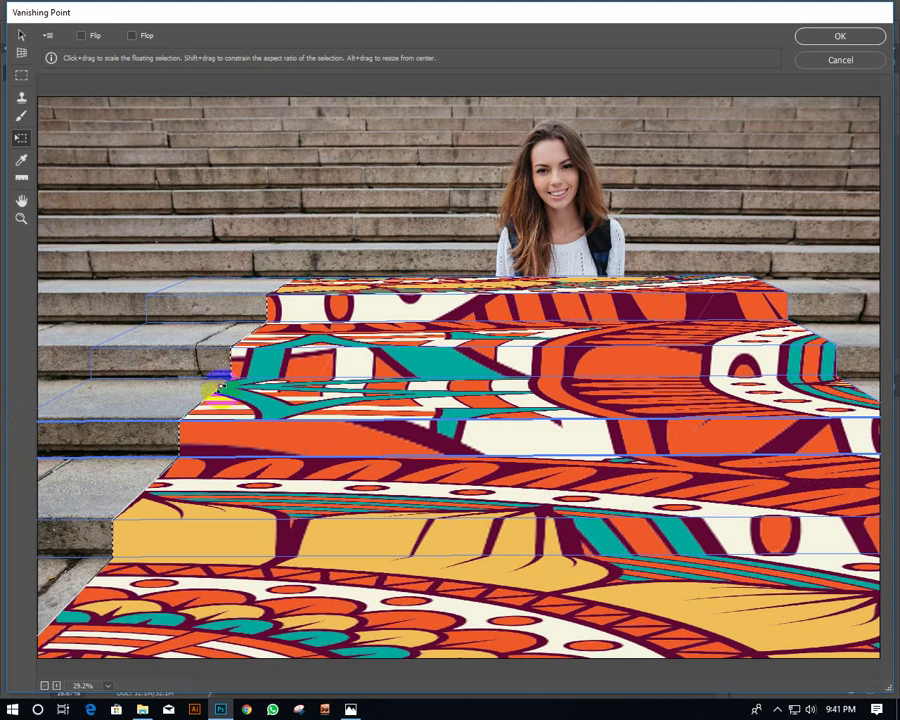
drag(214, 388, 664, 418)
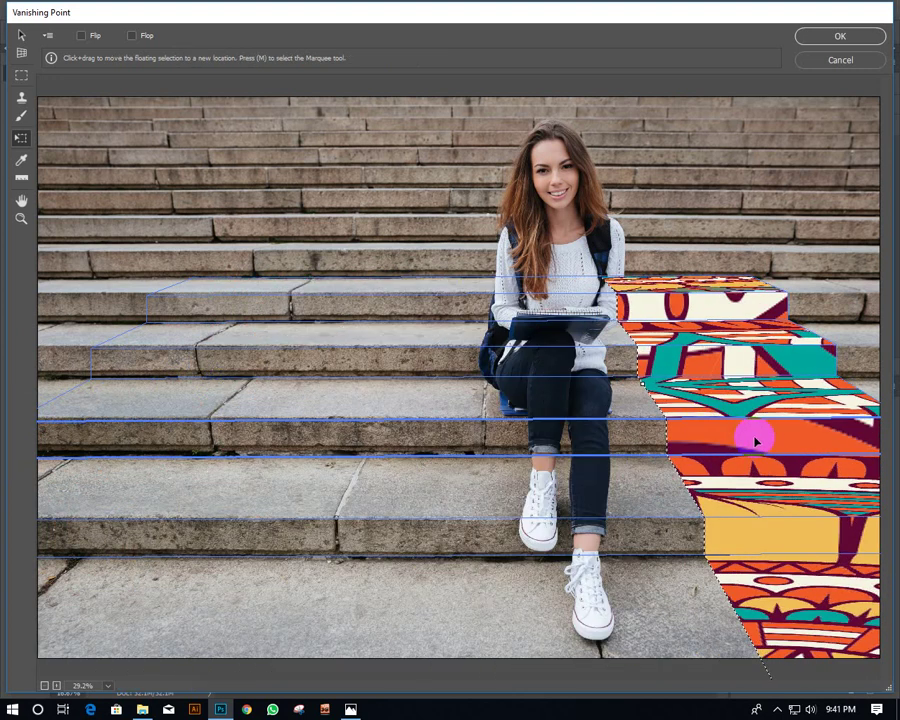
mouse_move(750, 432)
mouse_down()
mouse_move(12, 445)
mouse_move(327, 436)
mouse_up()
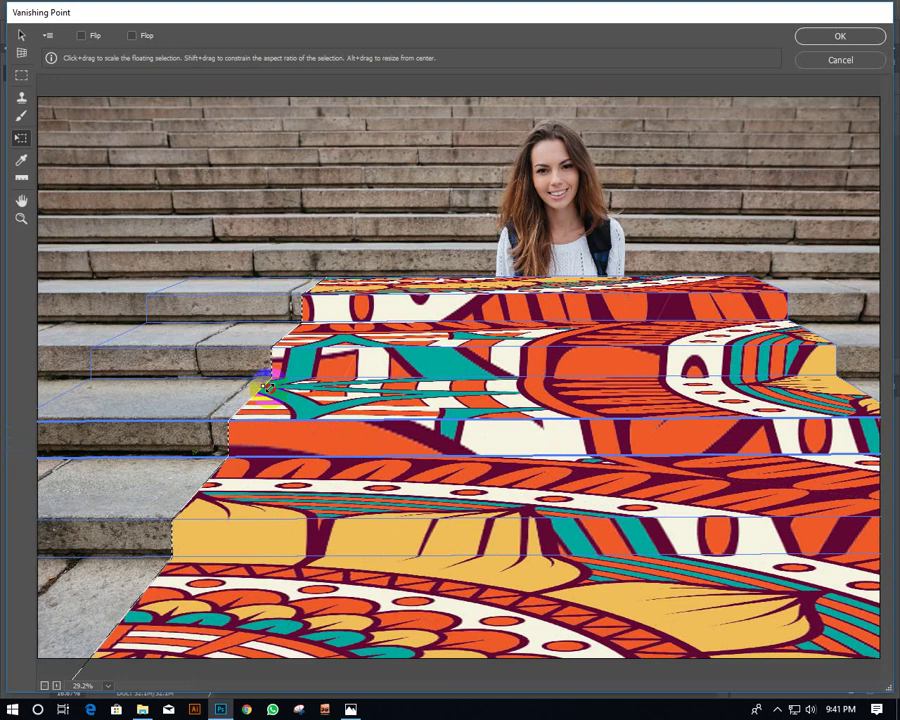
mouse_move(265, 388)
mouse_down()
mouse_move(465, 445)
mouse_move(165, 415)
mouse_up()
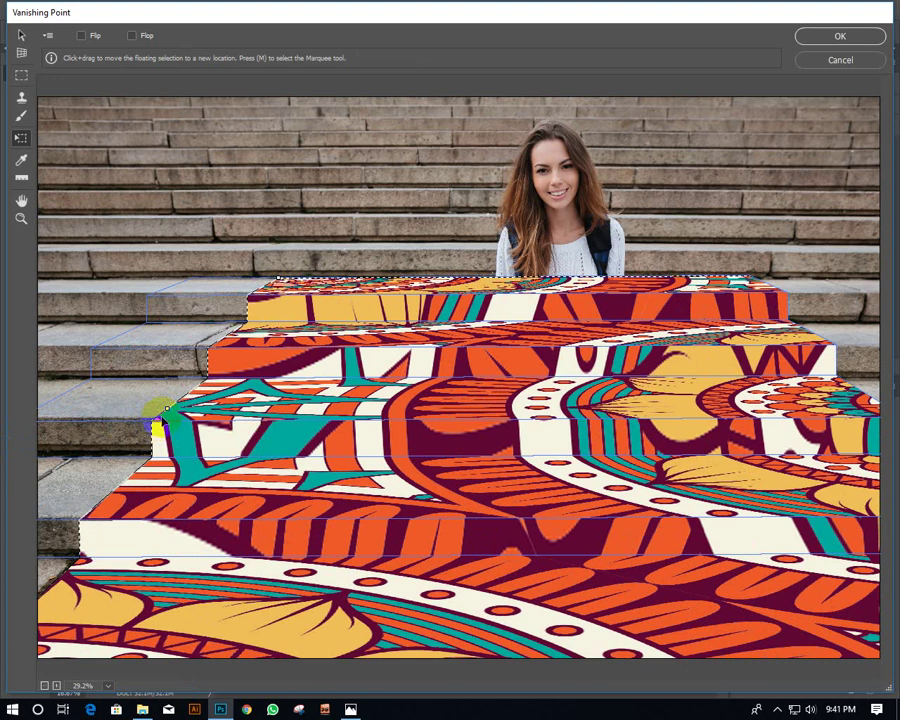
Refine the mandala's size and position to reach the steps' right edge, then apply it.
mouse_move(162, 402)
mouse_down()
mouse_move(730, 430)
mouse_move(85, 478)
mouse_move(122, 474)
mouse_up()
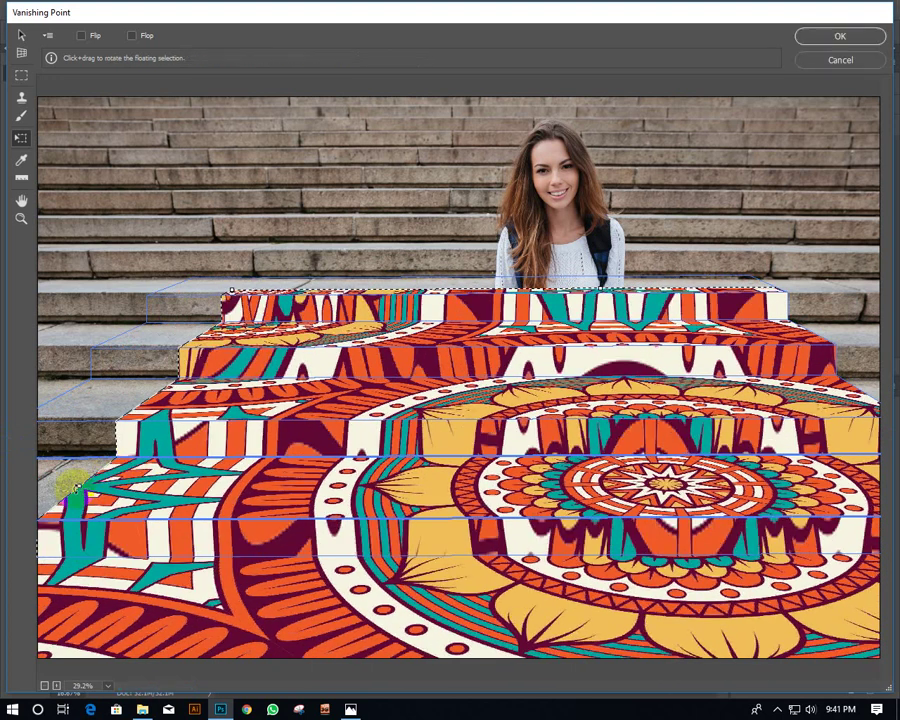
mouse_move(60, 340)
mouse_down()
mouse_move(687, 289)
mouse_move(260, 458)
mouse_up()
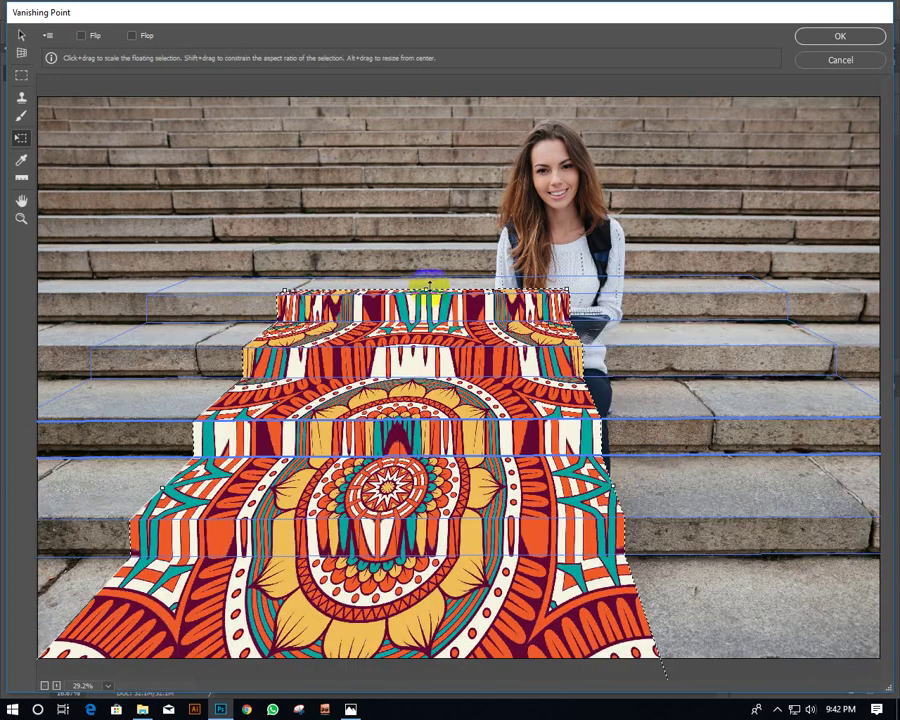
mouse_move(428, 288)
mouse_down()
mouse_move(435, 400)
mouse_move(410, 480)
mouse_up()
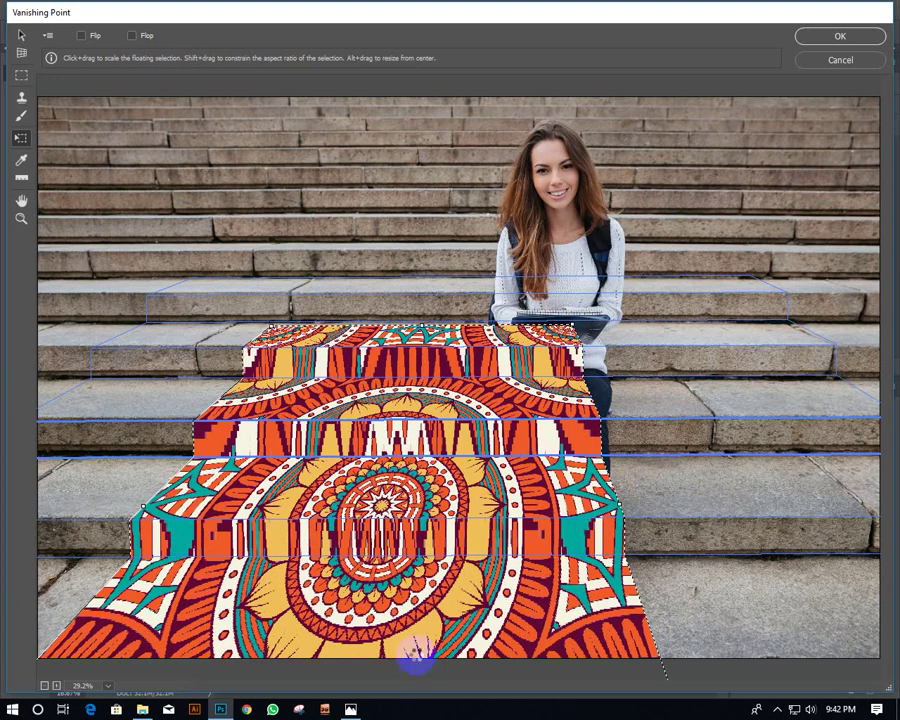
mouse_move(405, 490)
mouse_down()
mouse_move(262, 402)
mouse_move(235, 400)
mouse_up()
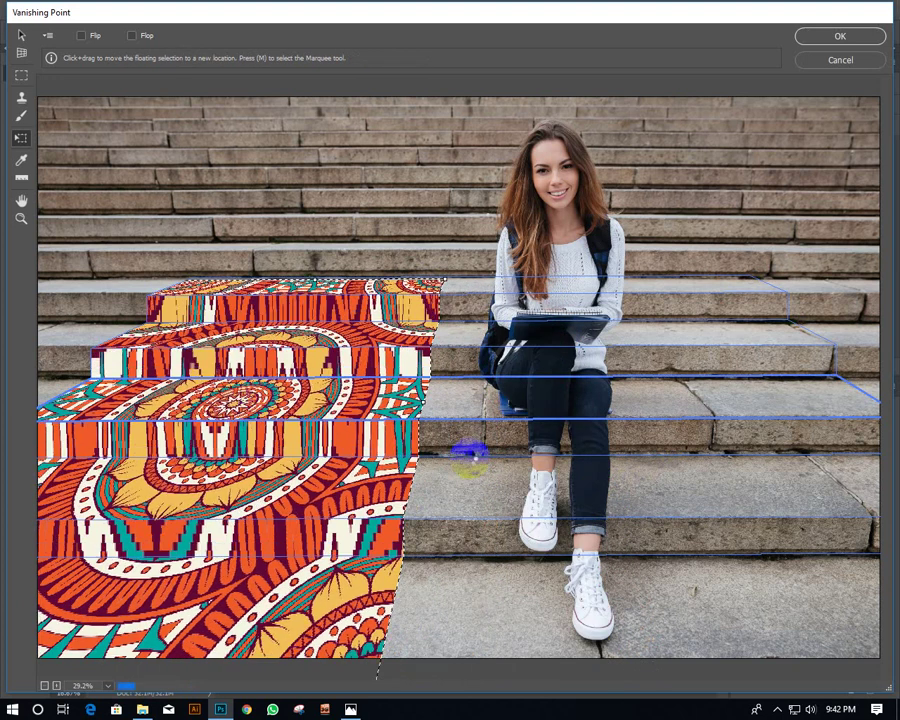
drag(425, 403, 895, 400)
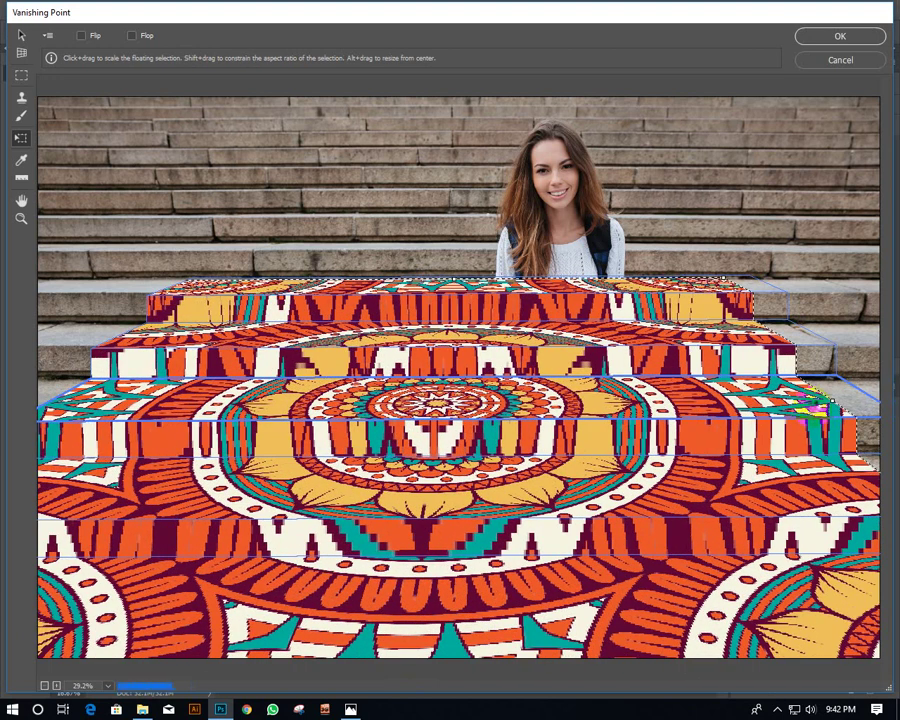
drag(830, 401, 872, 392)
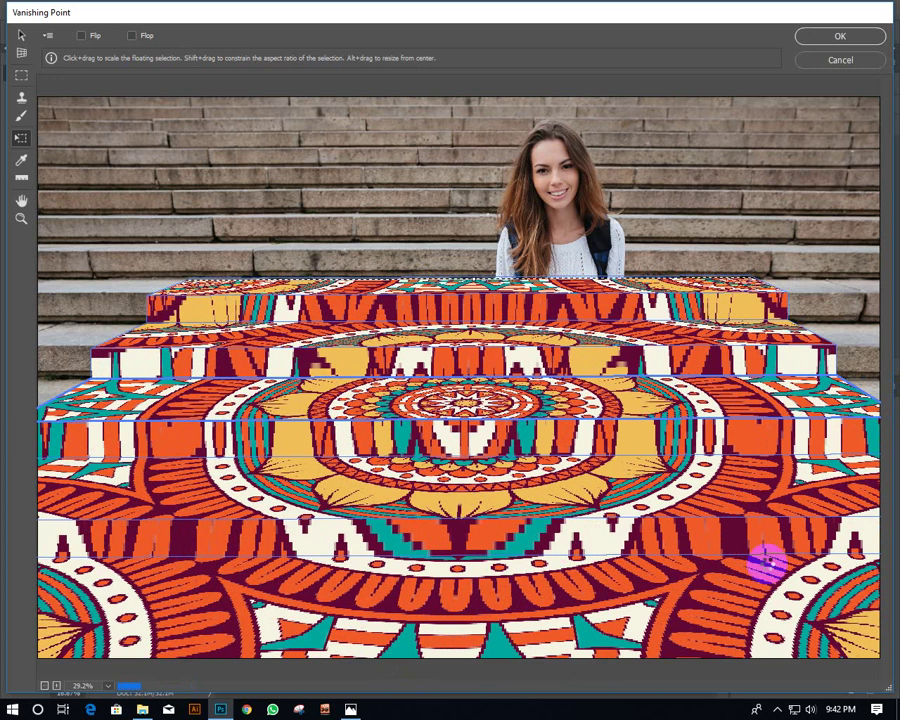
click(853, 38)
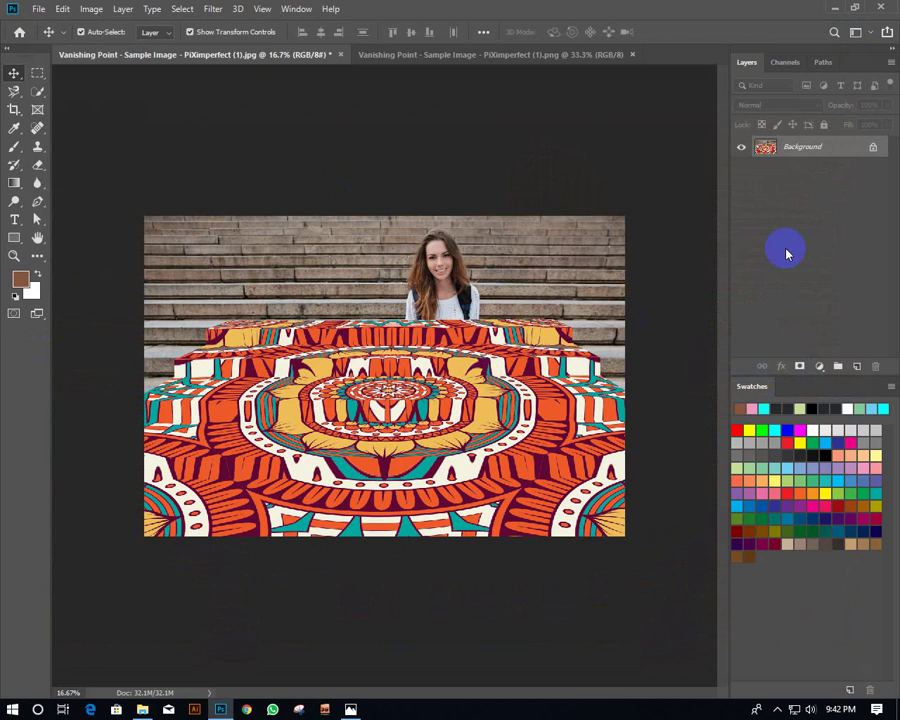
Undo the applied mandala, add an empty Layer 1, and reopen Filter > Vanishing Point.
key(ctrl+z)
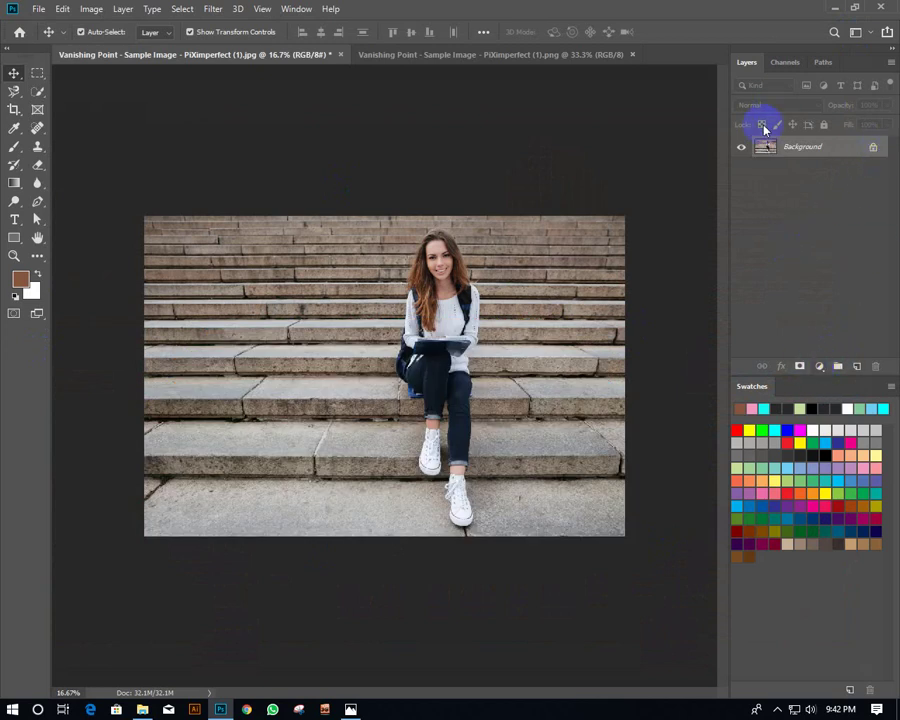
click(859, 367)
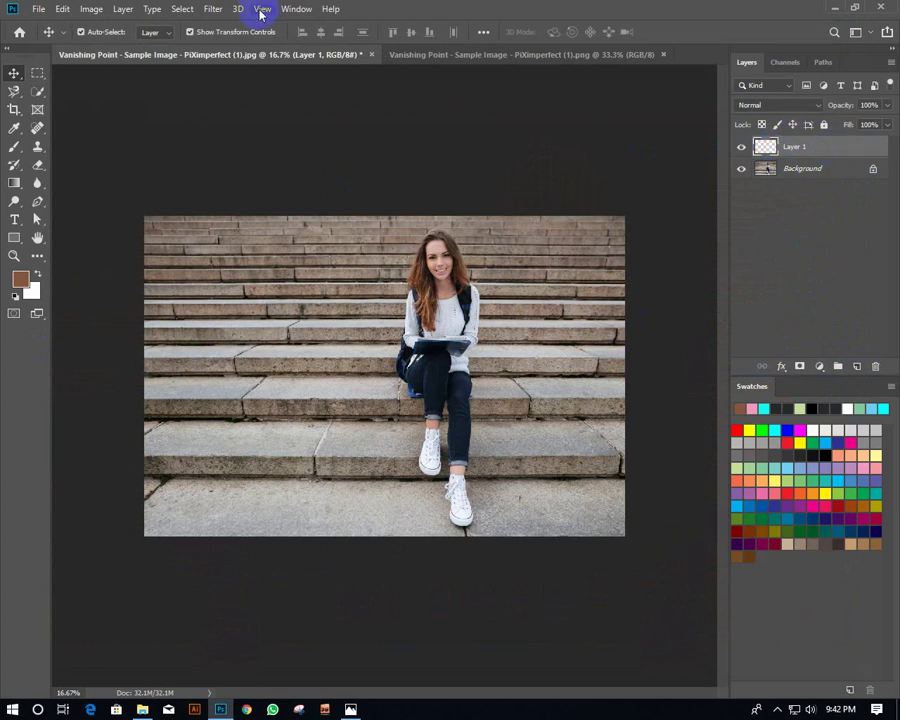
click(214, 10)
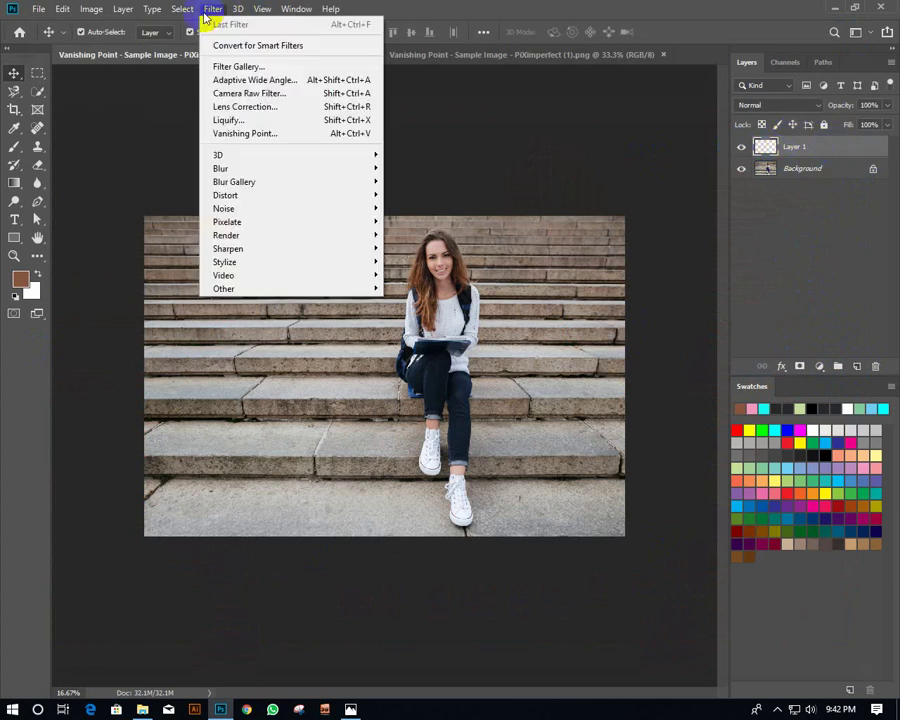
click(232, 133)
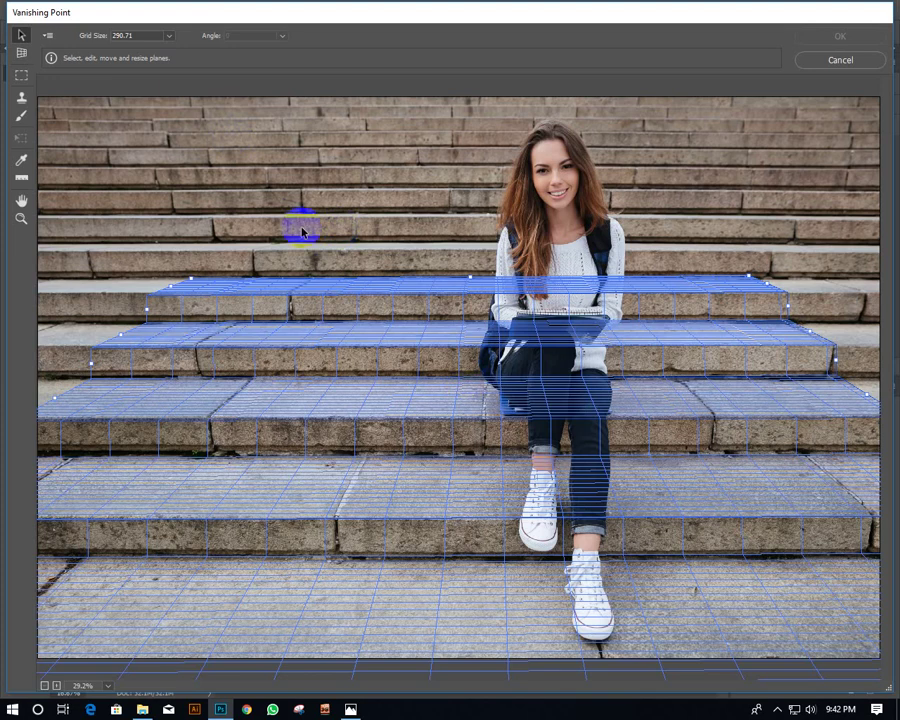
Paste the mandala into Vanishing Point again and drag it over the right part of the steps.
click(302, 228)
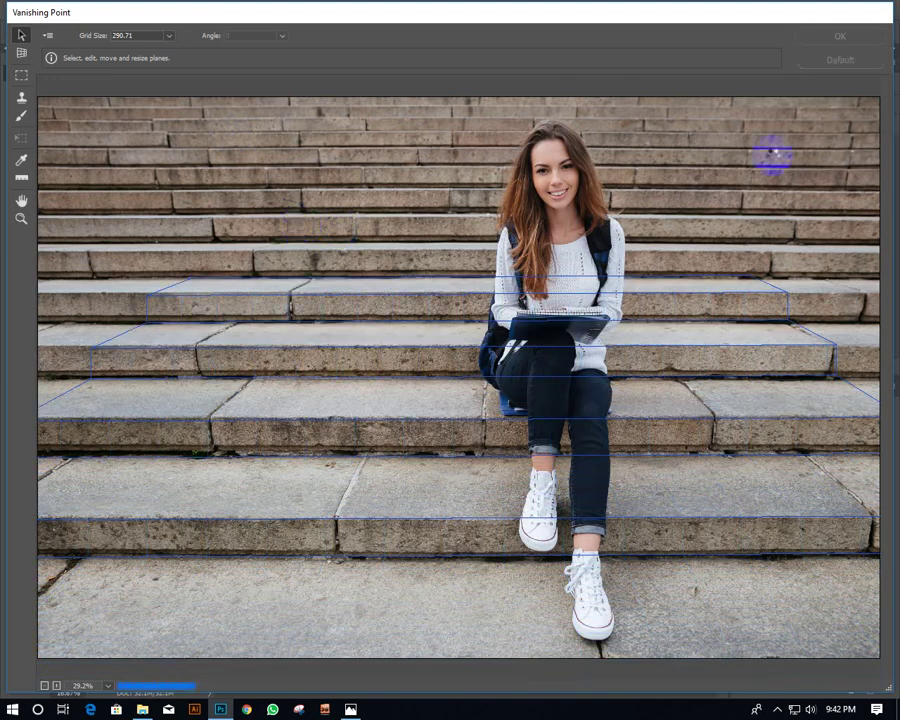
key(ctrl+v)
mouse_move(290, 226)
mouse_down()
mouse_move(308, 232)
mouse_move(402, 368)
mouse_move(438, 382)
mouse_move(693, 356)
mouse_move(225, 375)
mouse_up()
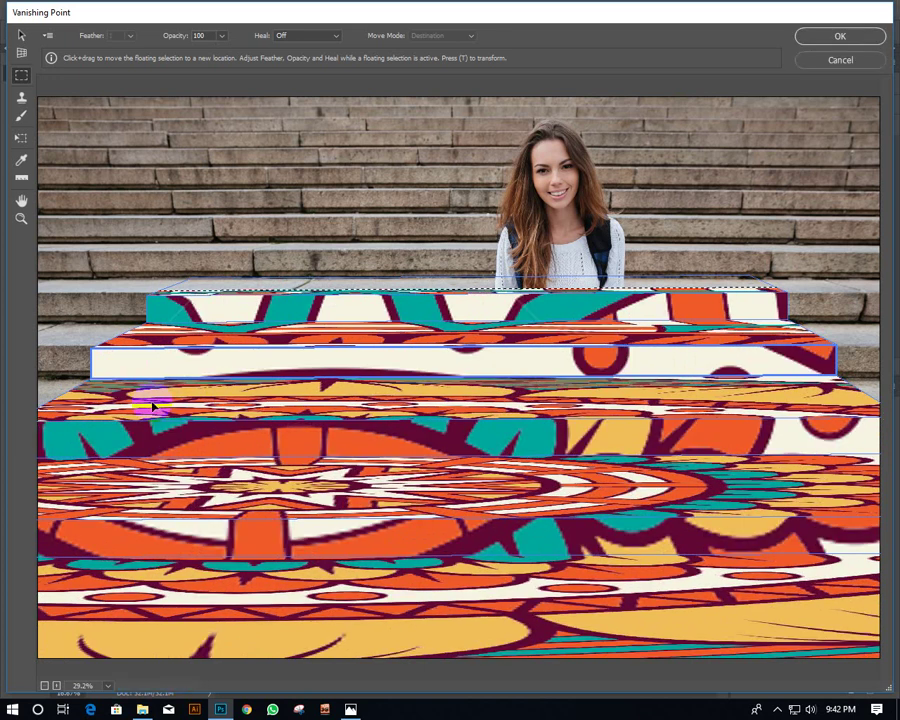
mouse_move(150, 407)
mouse_down()
mouse_move(816, 400)
mouse_move(100, 364)
mouse_move(107, 398)
mouse_move(176, 410)
mouse_move(320, 394)
mouse_move(245, 405)
mouse_move(553, 415)
mouse_move(316, 405)
mouse_up()
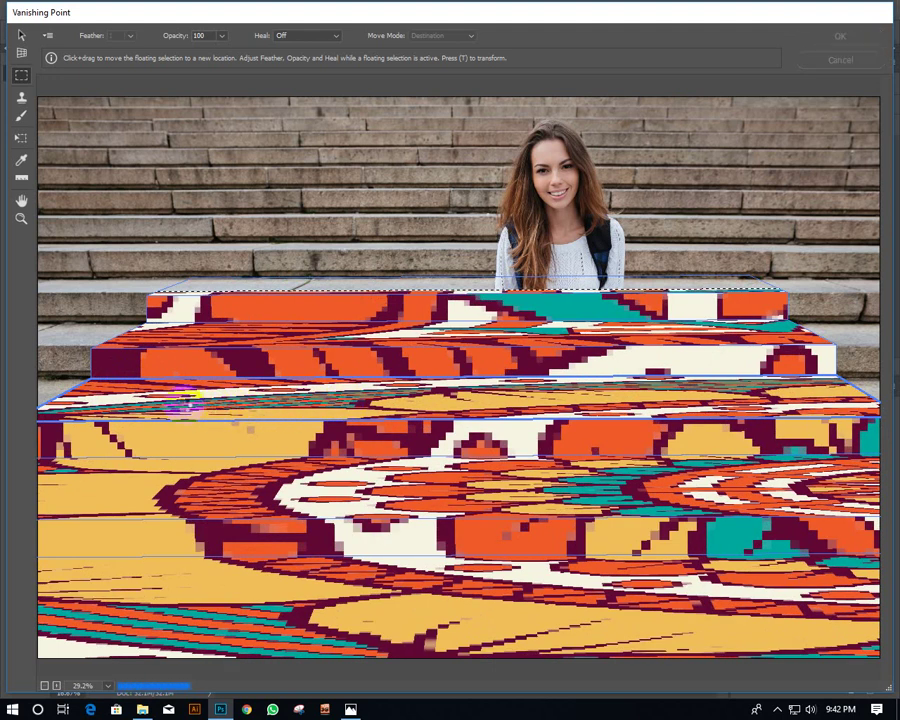
drag(190, 400, 120, 445)
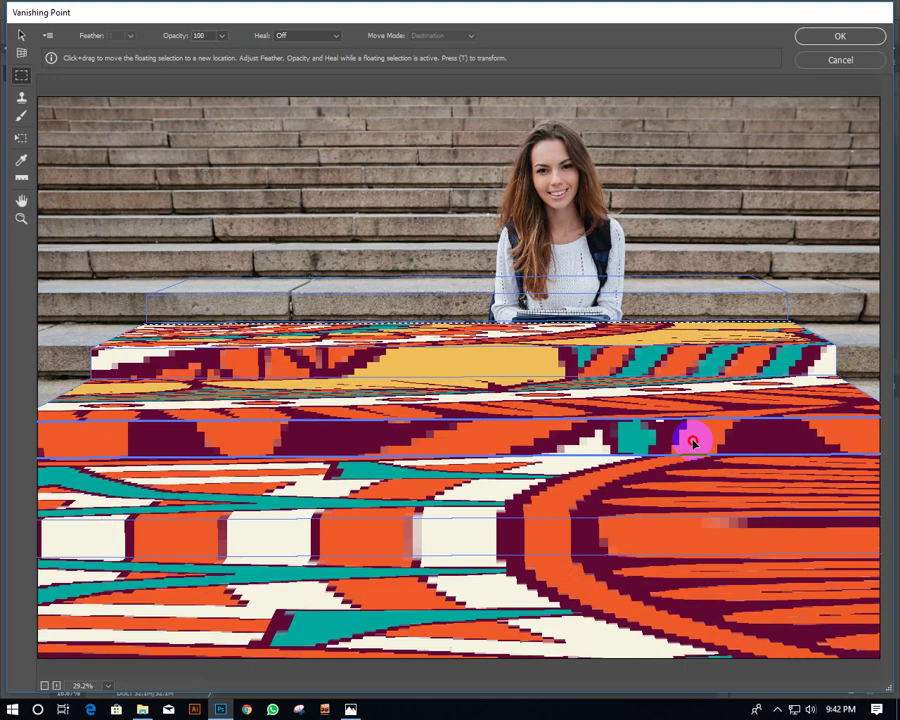
drag(128, 440, 5, 430)
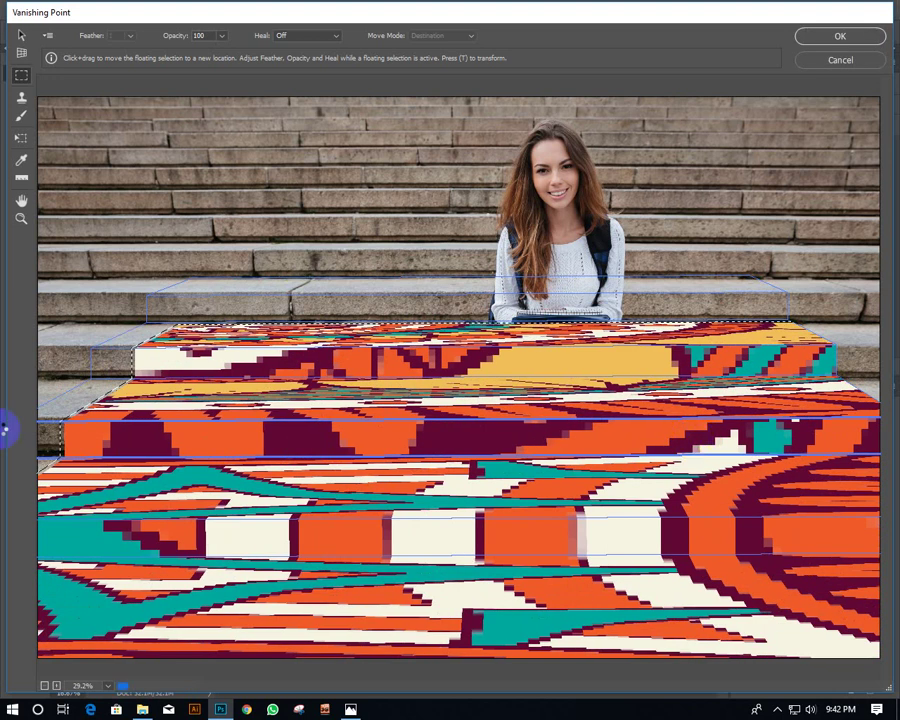
click(80, 448)
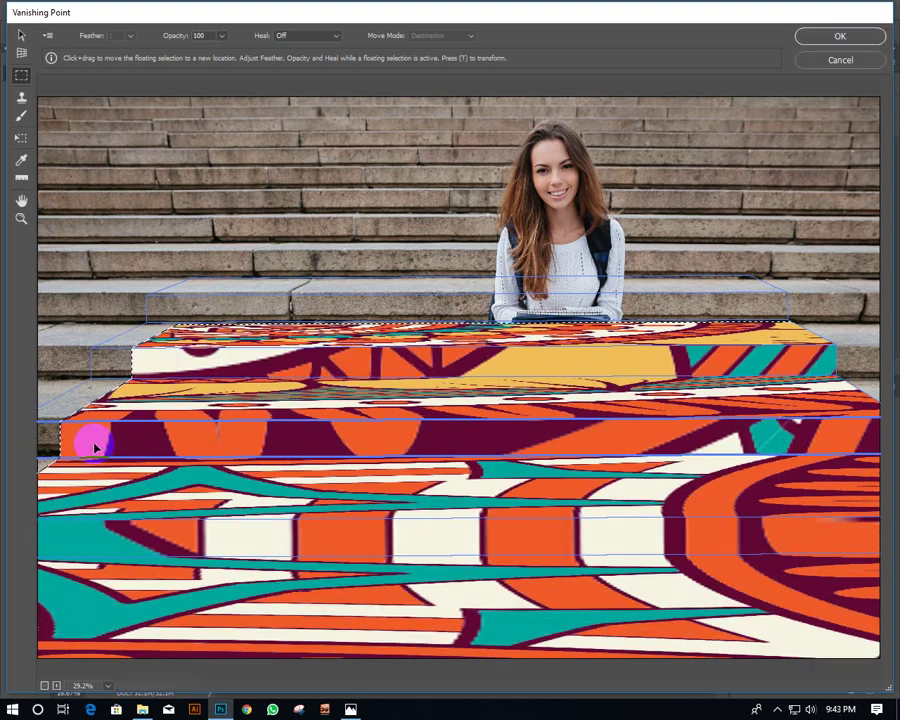
drag(93, 444, 332, 442)
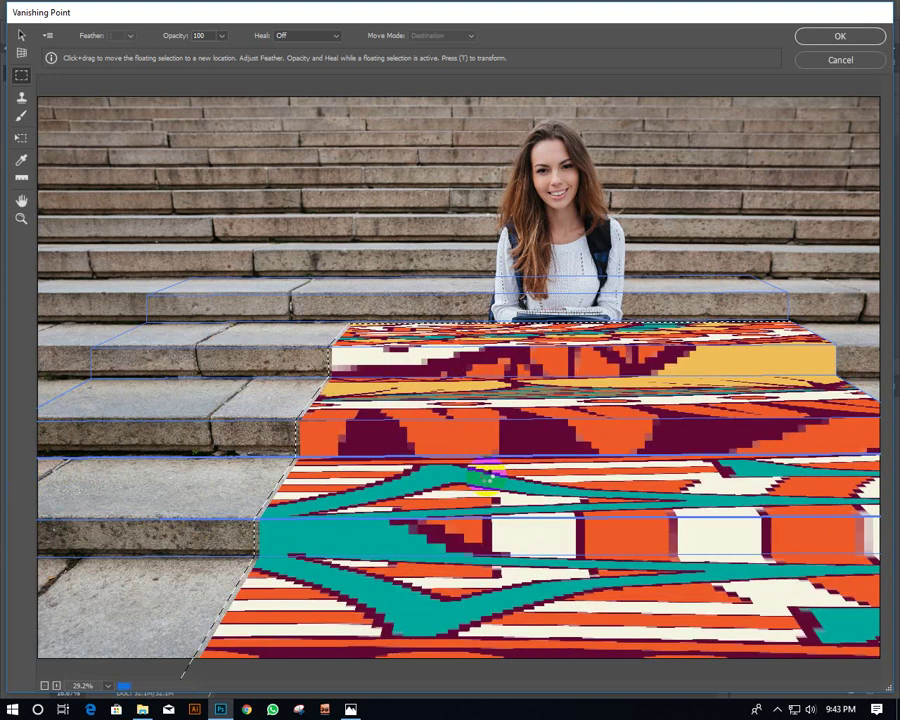
Scale and move the mandala over every step plane and the ground, then apply it to Layer 1.
key(t)
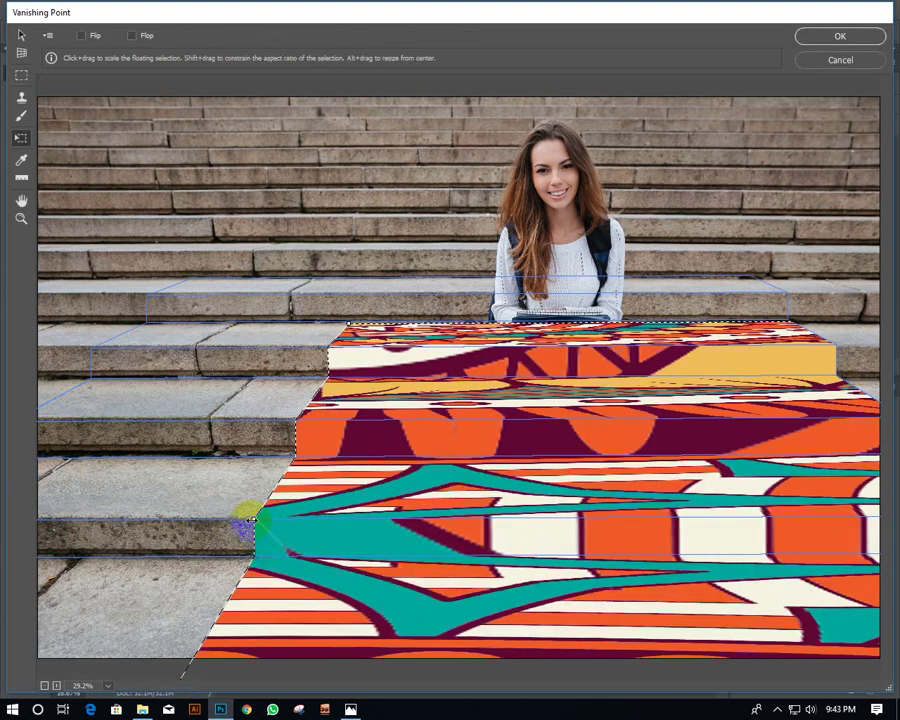
mouse_move(265, 538)
mouse_down()
mouse_move(790, 500)
mouse_move(138, 543)
mouse_up()
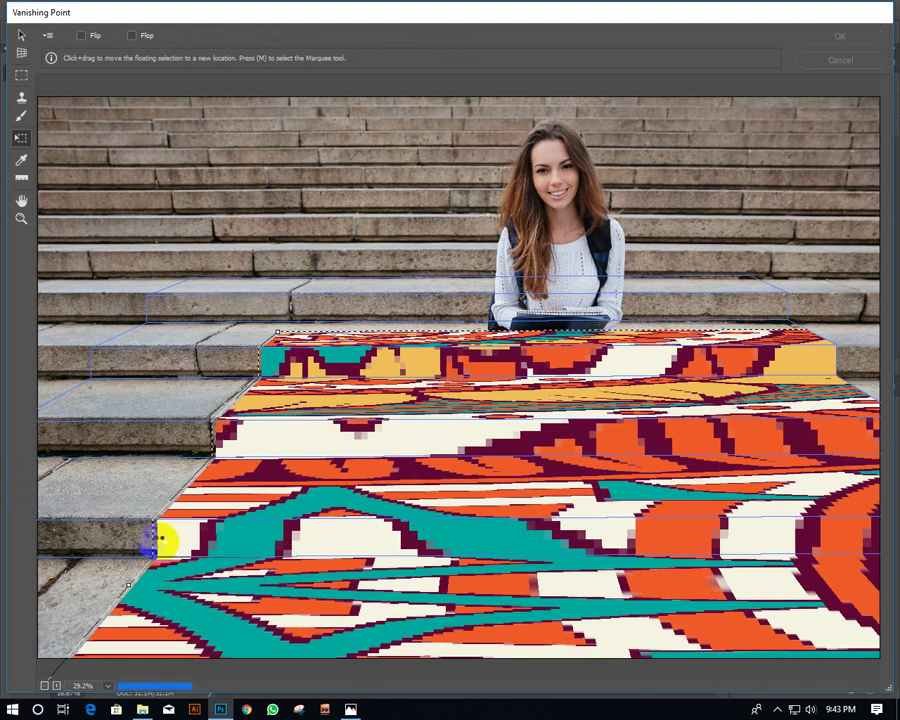
mouse_move(128, 583)
mouse_down()
mouse_move(396, 511)
mouse_move(214, 346)
mouse_up()
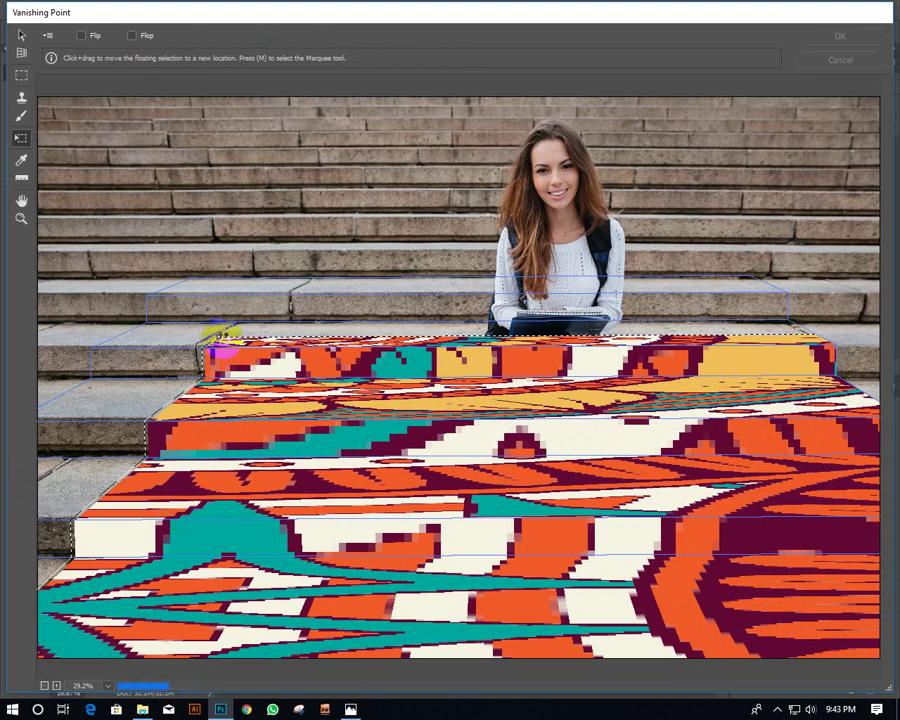
mouse_move(222, 335)
mouse_down()
mouse_move(732, 448)
mouse_move(570, 442)
mouse_move(282, 283)
mouse_move(261, 301)
mouse_move(251, 267)
mouse_up()
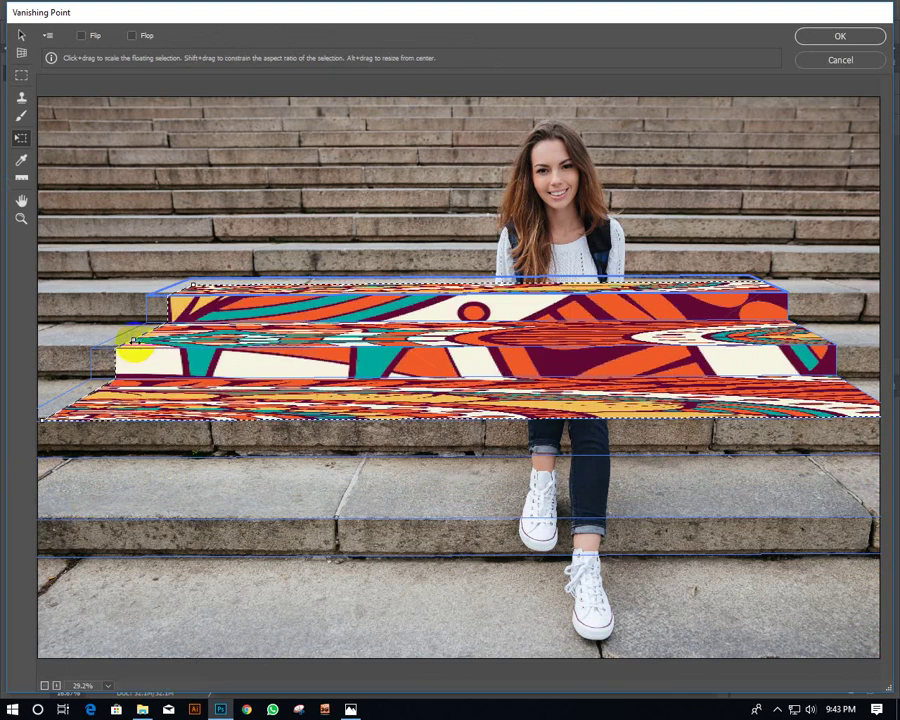
mouse_move(133, 340)
mouse_down()
mouse_move(113, 373)
mouse_move(116, 365)
mouse_move(90, 377)
mouse_move(790, 338)
mouse_move(8, 410)
mouse_move(60, 370)
mouse_move(62, 354)
mouse_up()
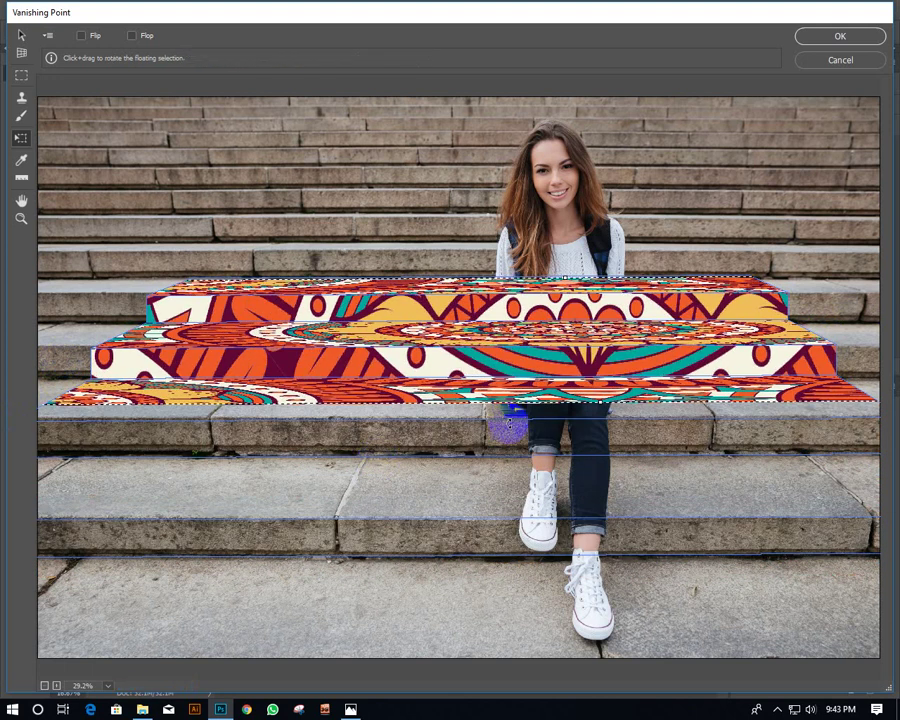
drag(596, 410, 612, 712)
mouse_move(584, 434)
mouse_down()
mouse_move(637, 440)
mouse_move(500, 437)
mouse_up()
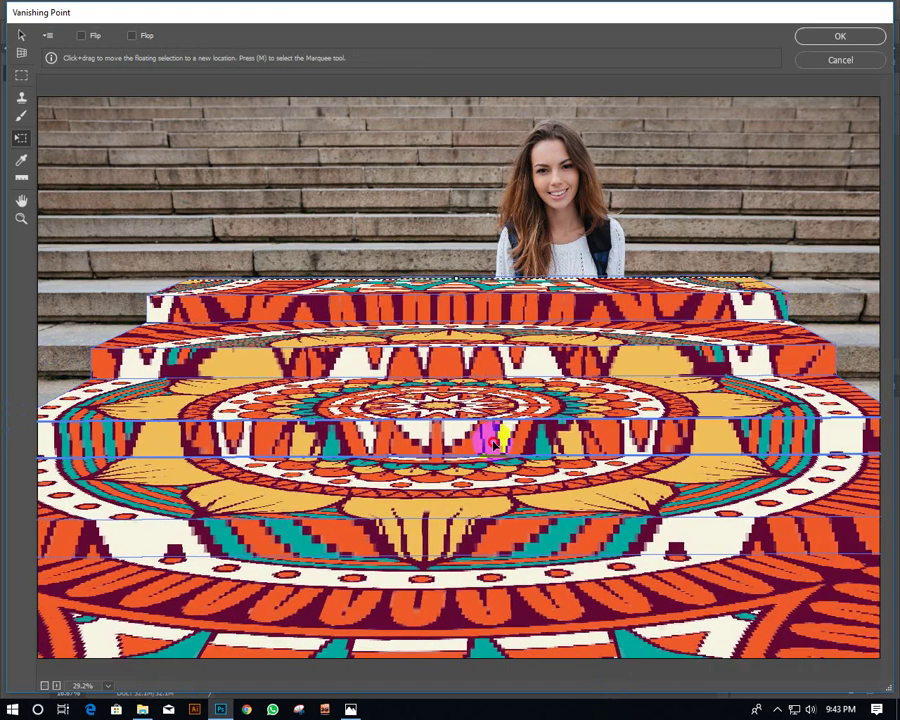
click(830, 34)
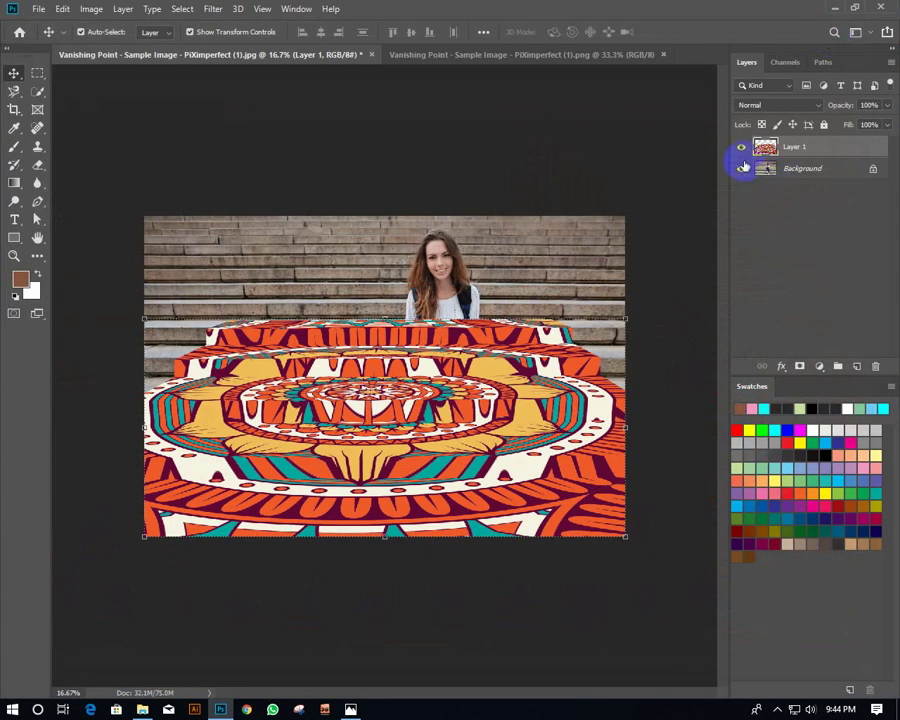
Toggle the mandala layer to compare, then set its blend mode to Multiply.
click(741, 147)
click(742, 148)
click(742, 148)
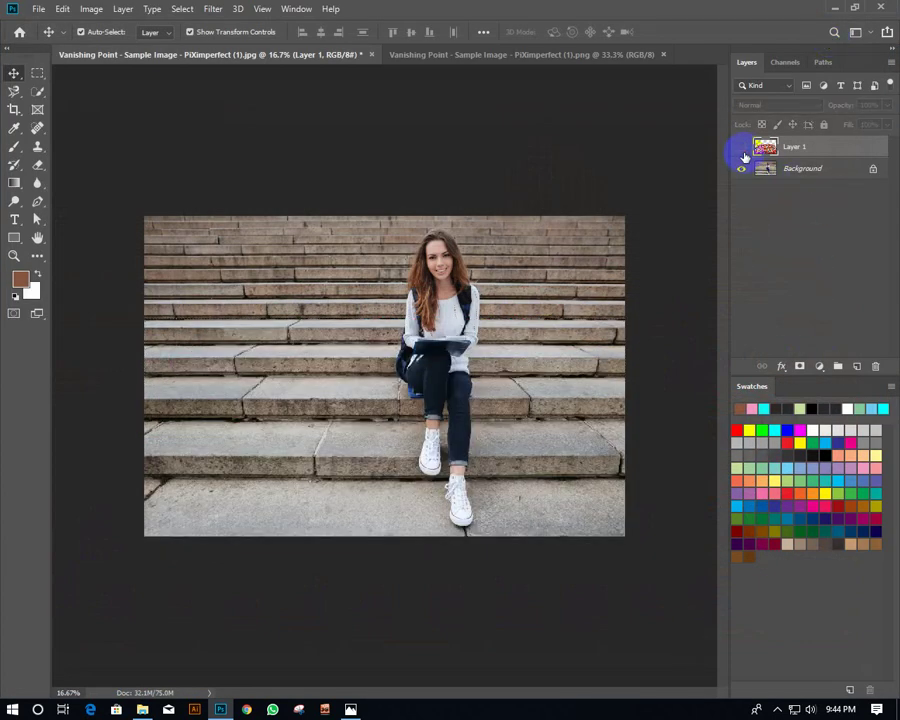
click(742, 148)
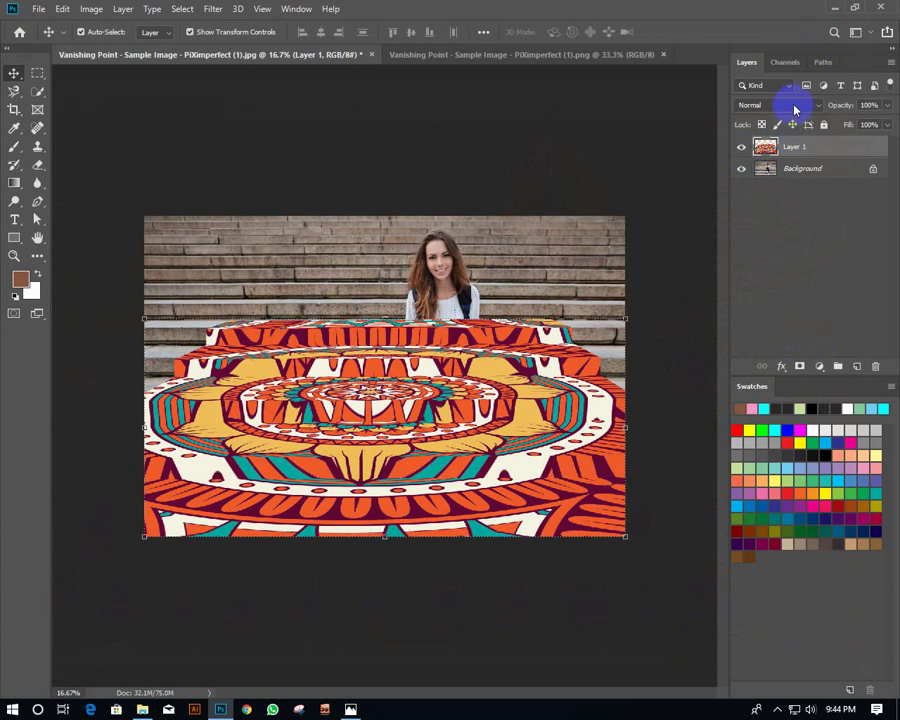
click(795, 107)
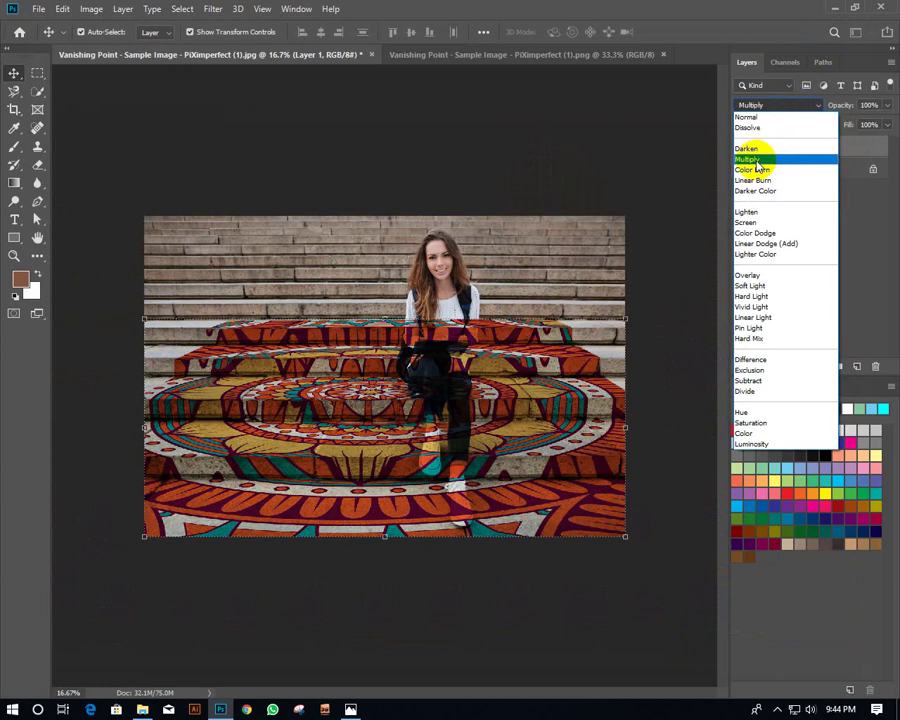
click(757, 160)
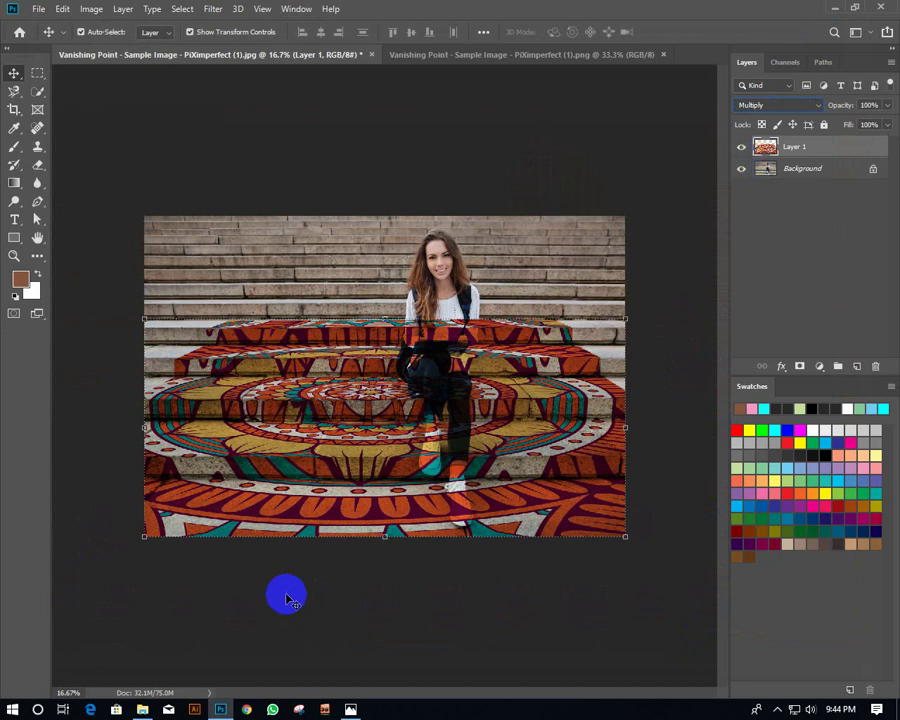
Zoom in to inspect the blended pattern, zoom back out, and hide Layer 1.
click(14, 256)
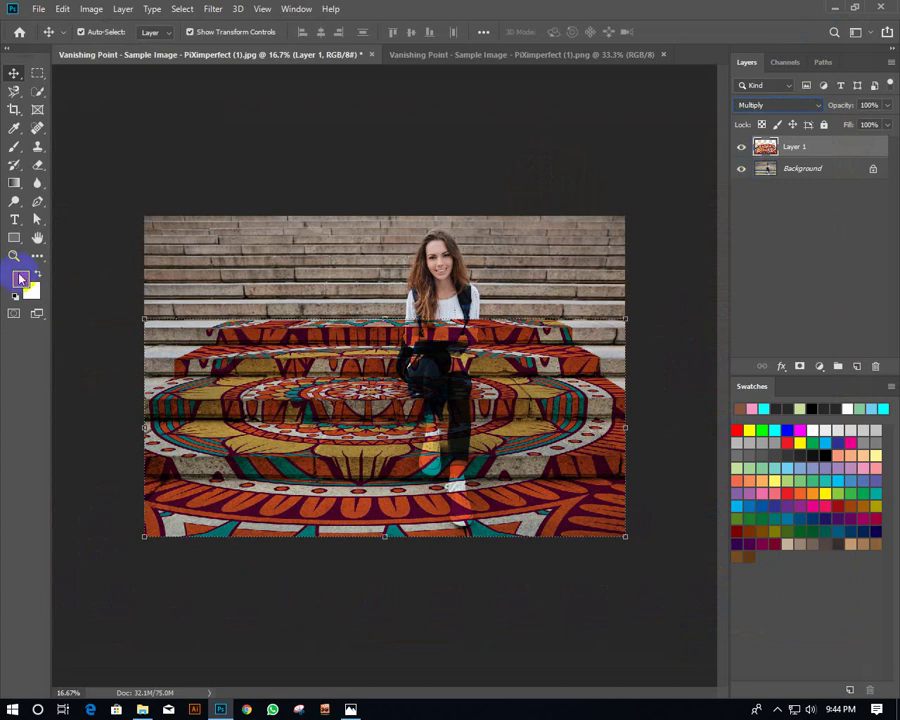
click(317, 455)
click(317, 446)
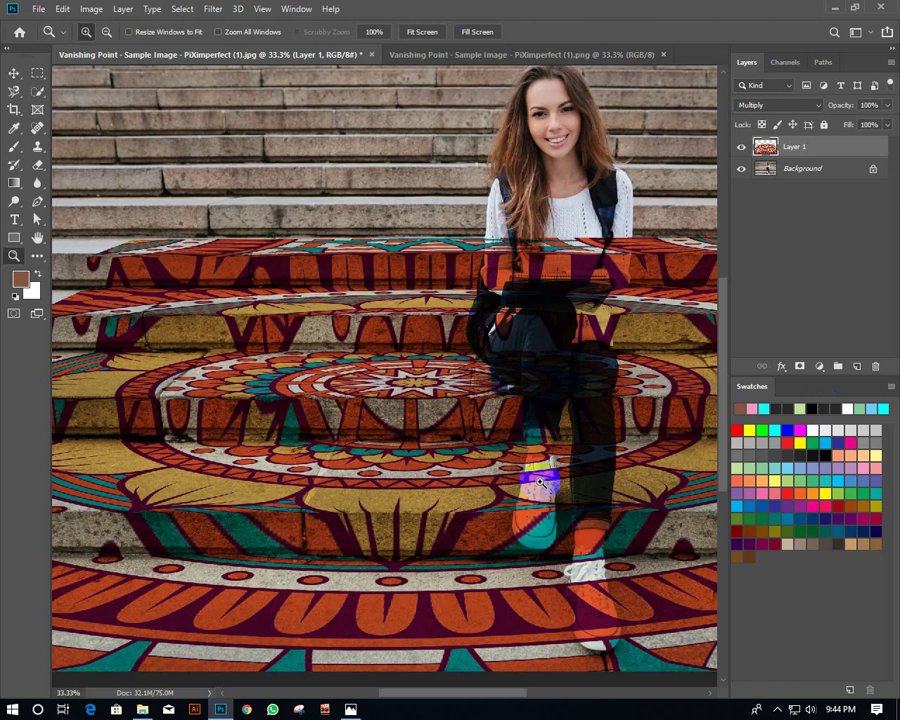
alt+click(511, 460)
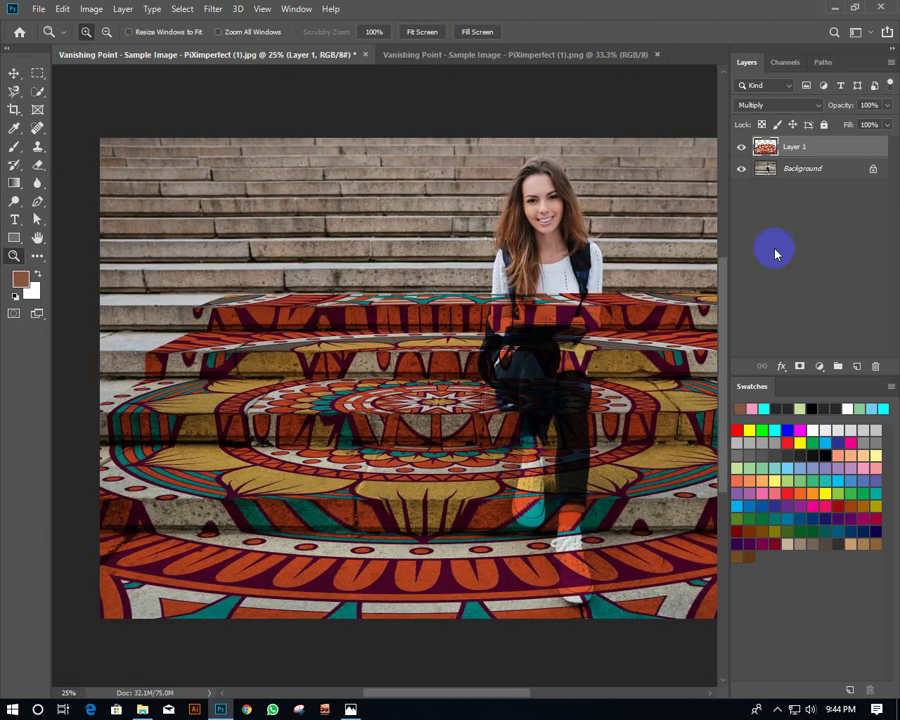
click(742, 148)
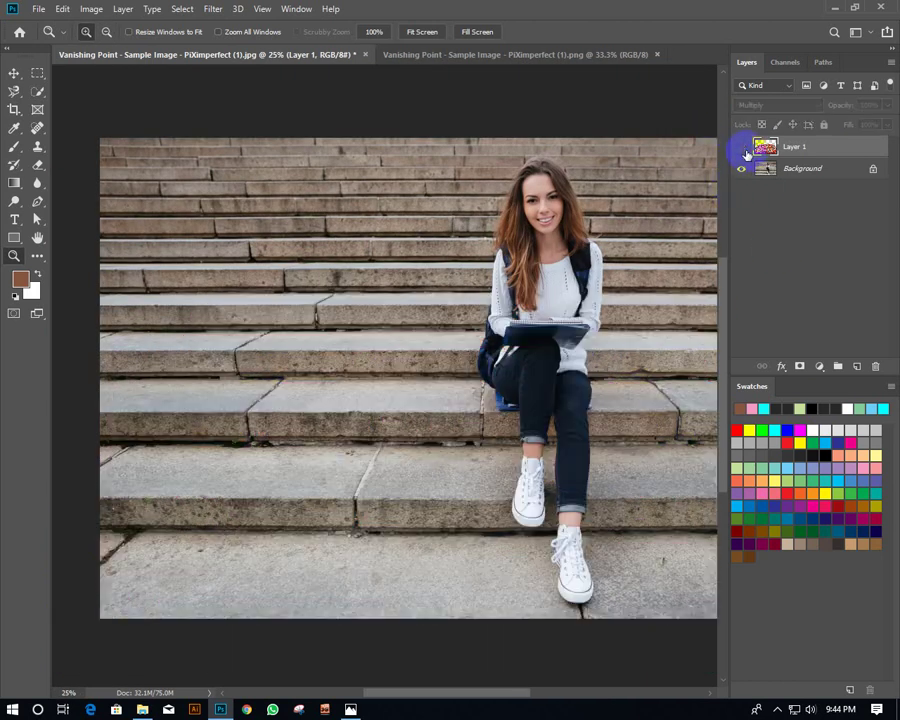
Select the seated woman on Background, invert the selection, and use it as Layer 1's mask.
click(37, 92)
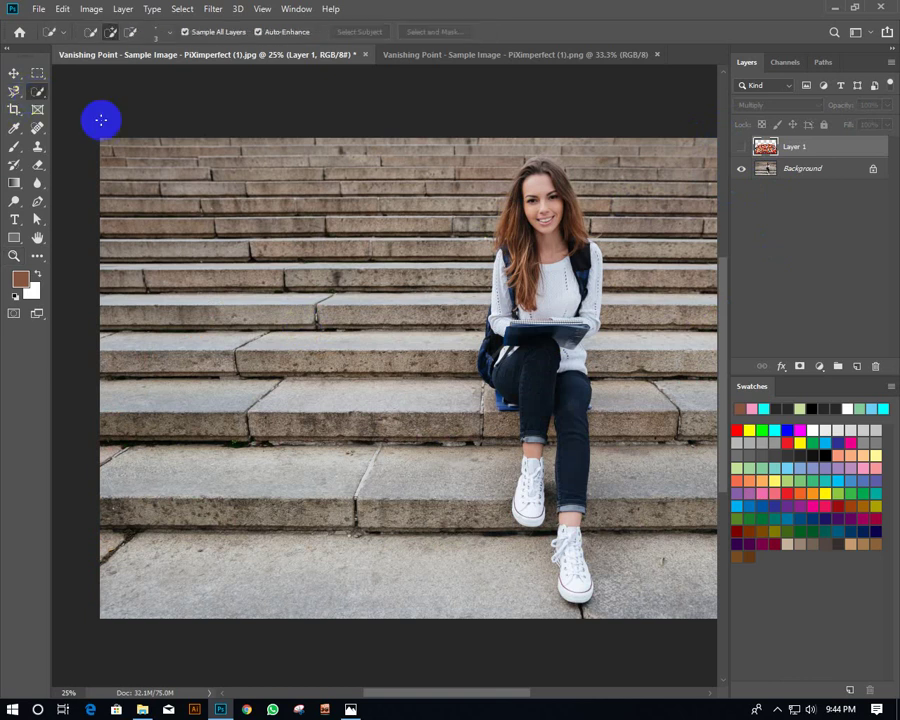
click(800, 170)
click(367, 36)
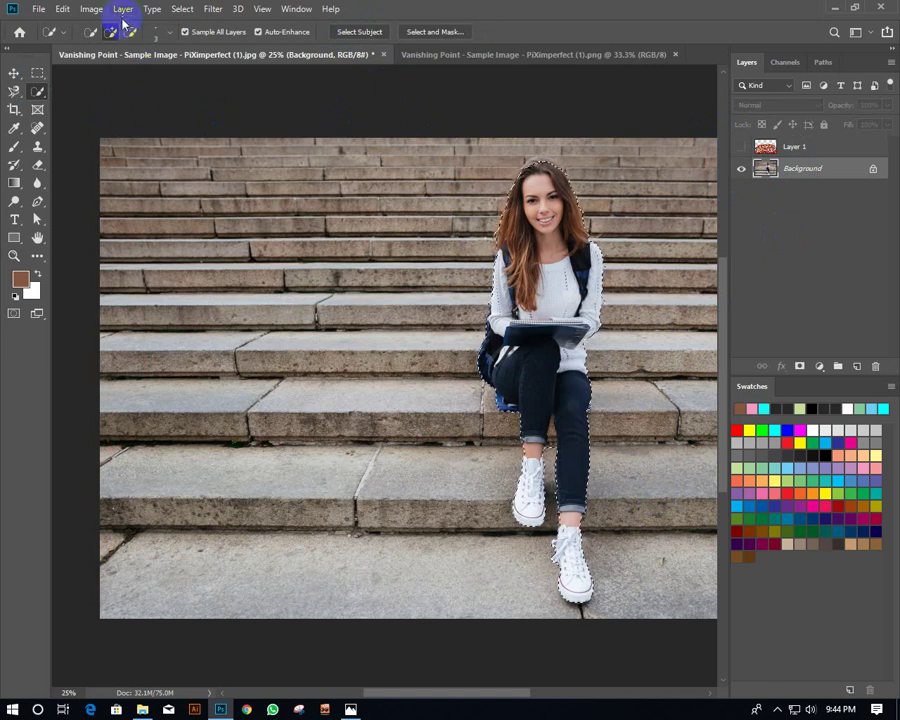
click(90, 9)
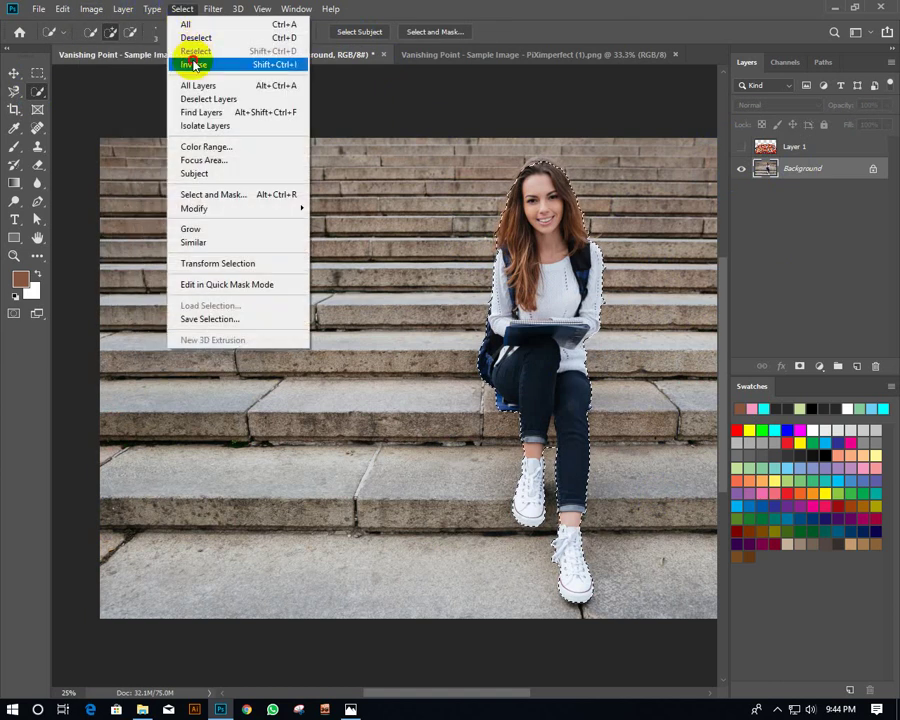
click(194, 66)
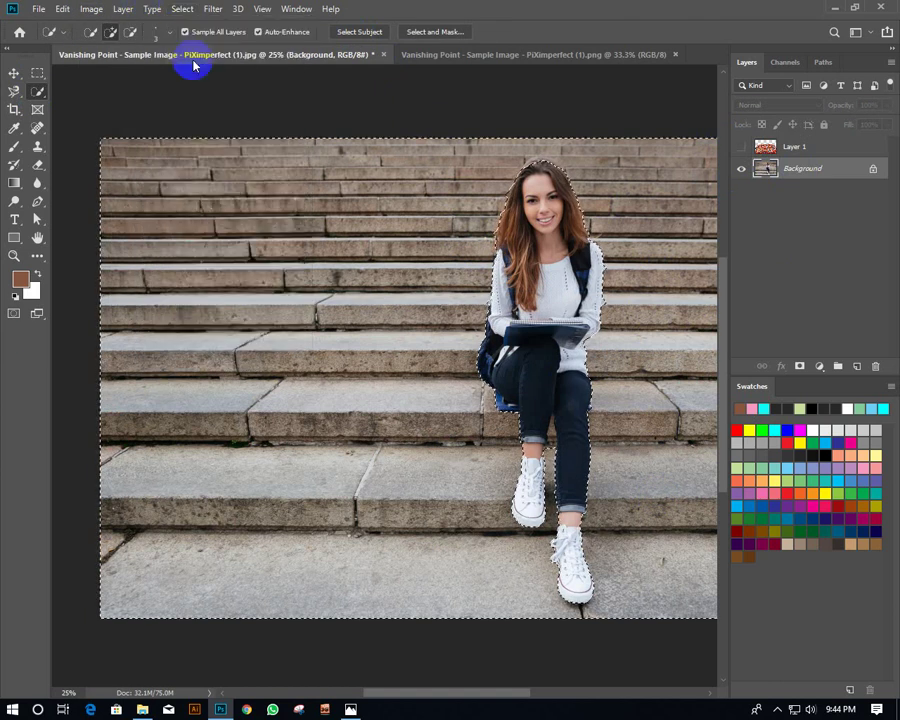
click(742, 147)
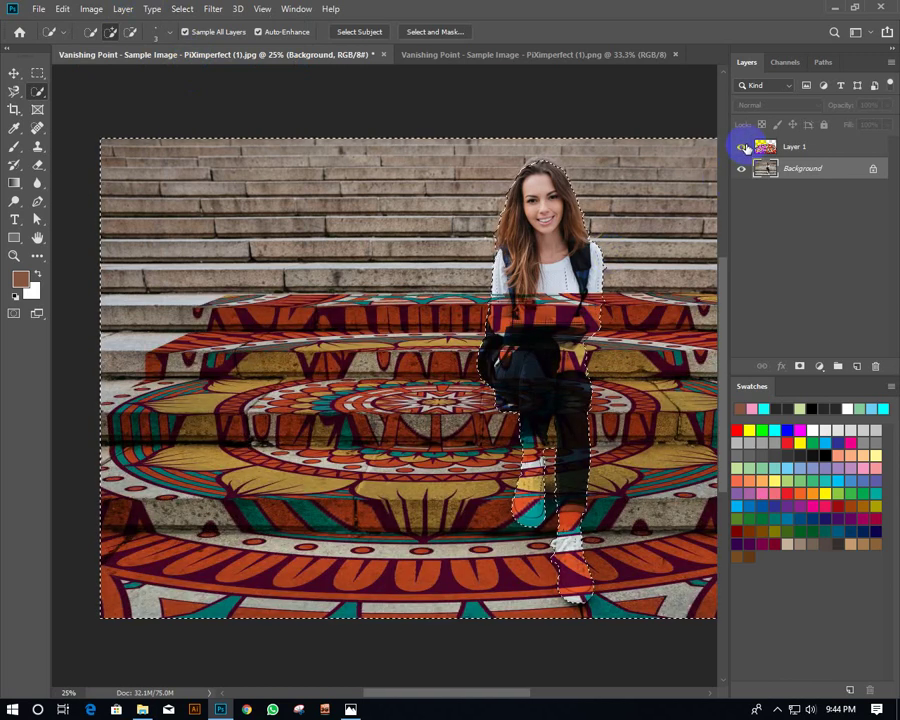
click(813, 147)
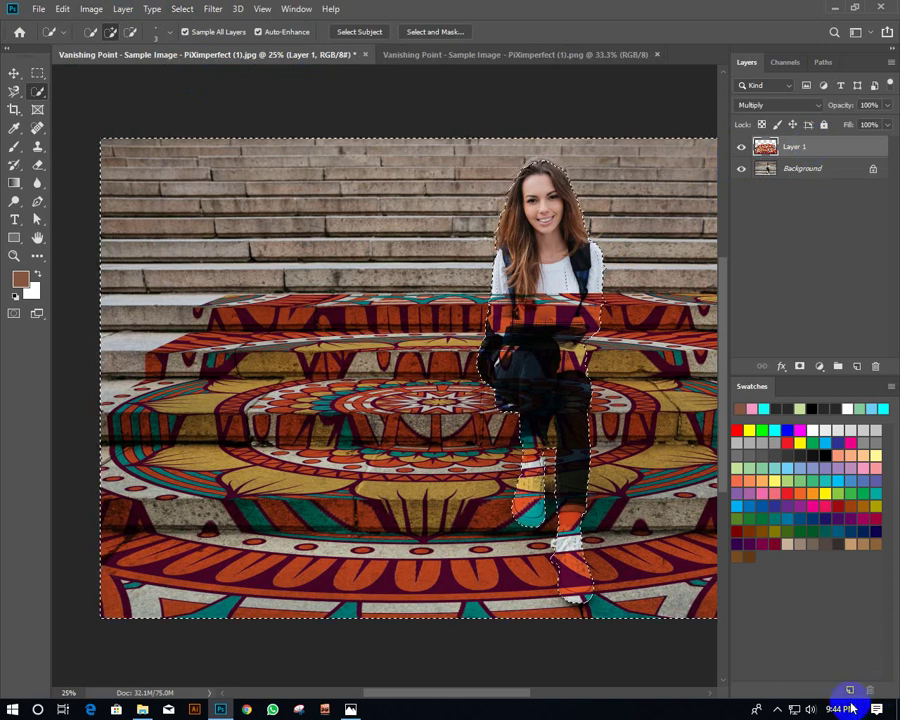
click(802, 368)
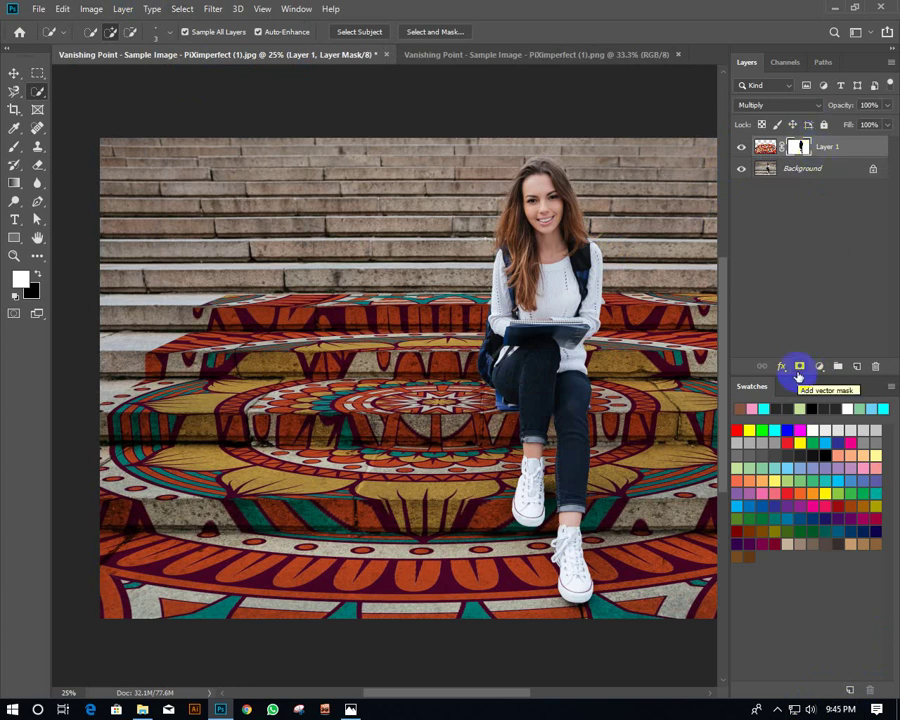
Zoom in on the woman's legs and paint Layer 1's mask behind her leg with a size-35 brush.
scroll(470, 410, up, 2)
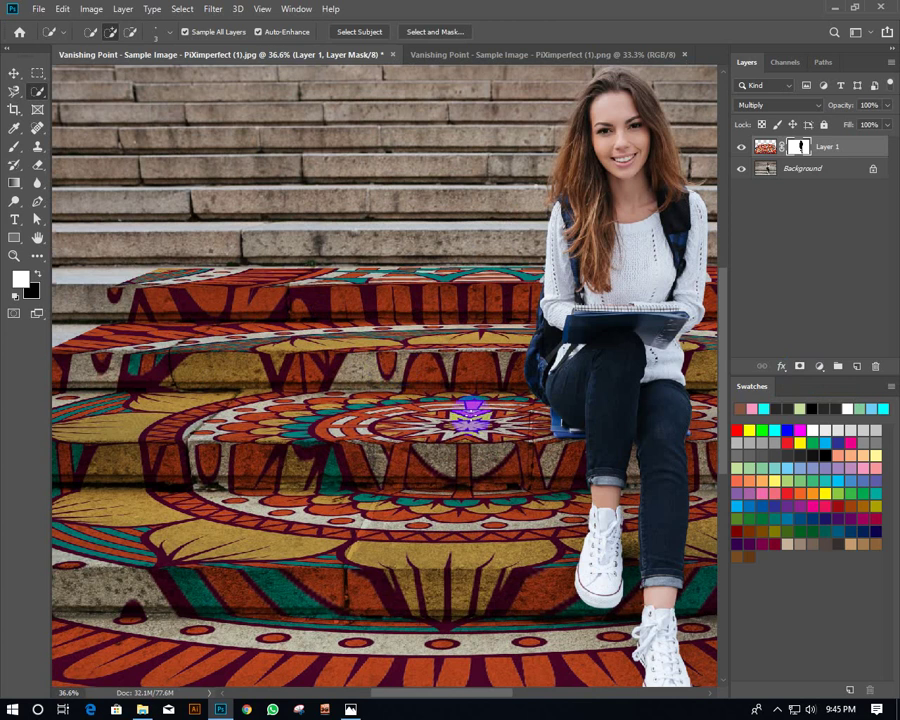
scroll(470, 410, up, 2)
drag(580, 470, 216, 424)
scroll(220, 432, up, 3)
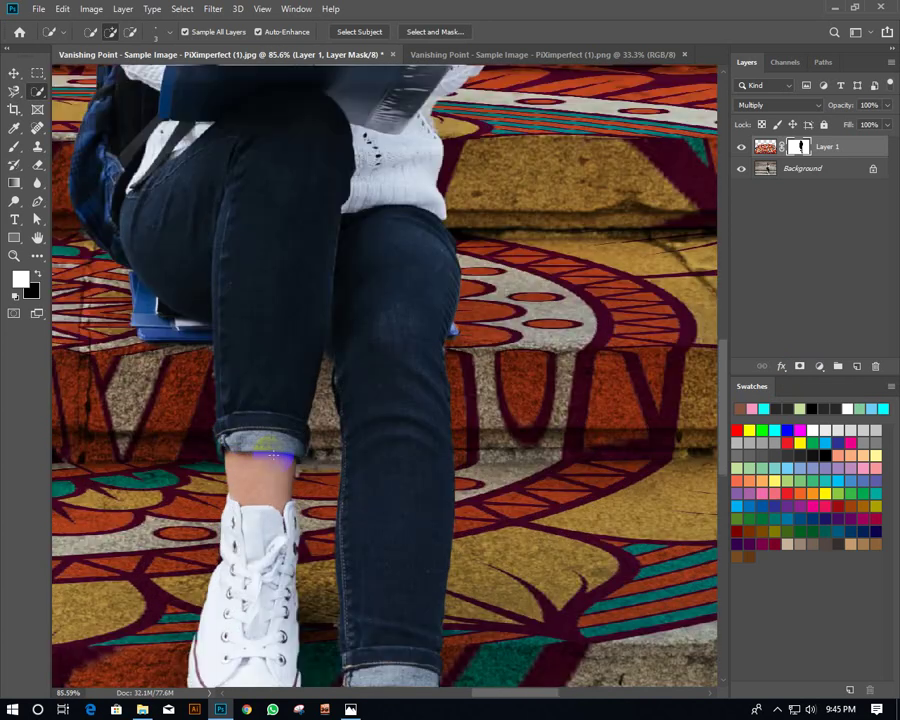
scroll(272, 455, up, 2)
drag(362, 405, 312, 365)
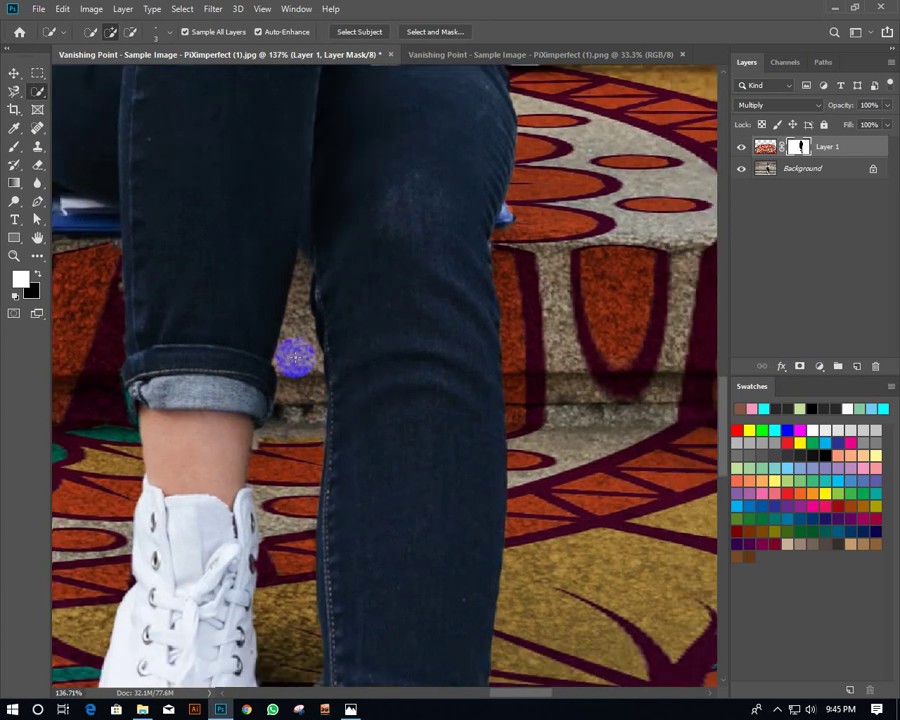
right_click(14, 146)
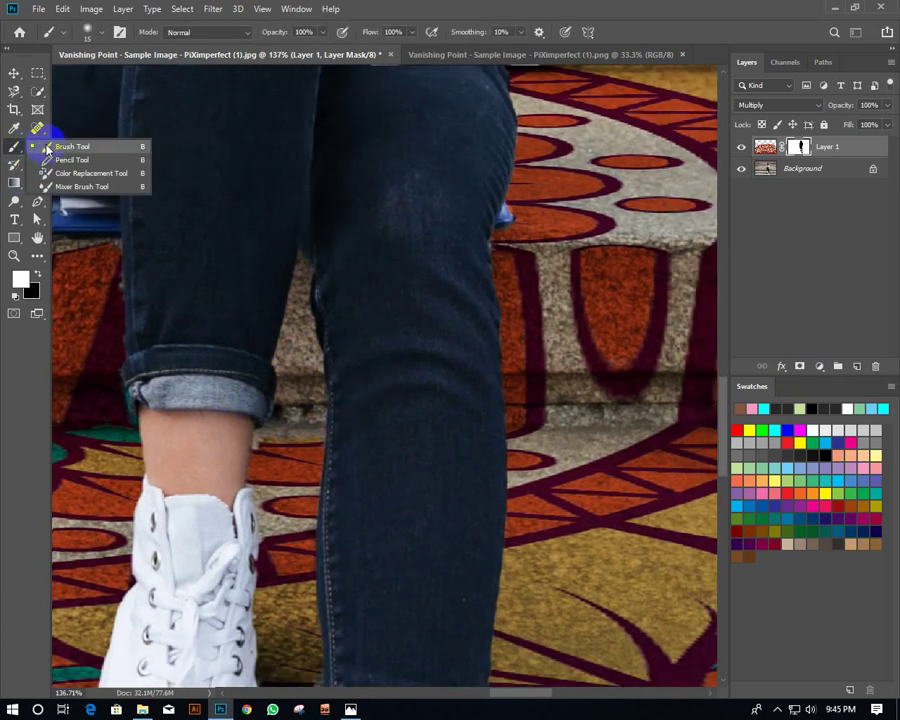
click(44, 146)
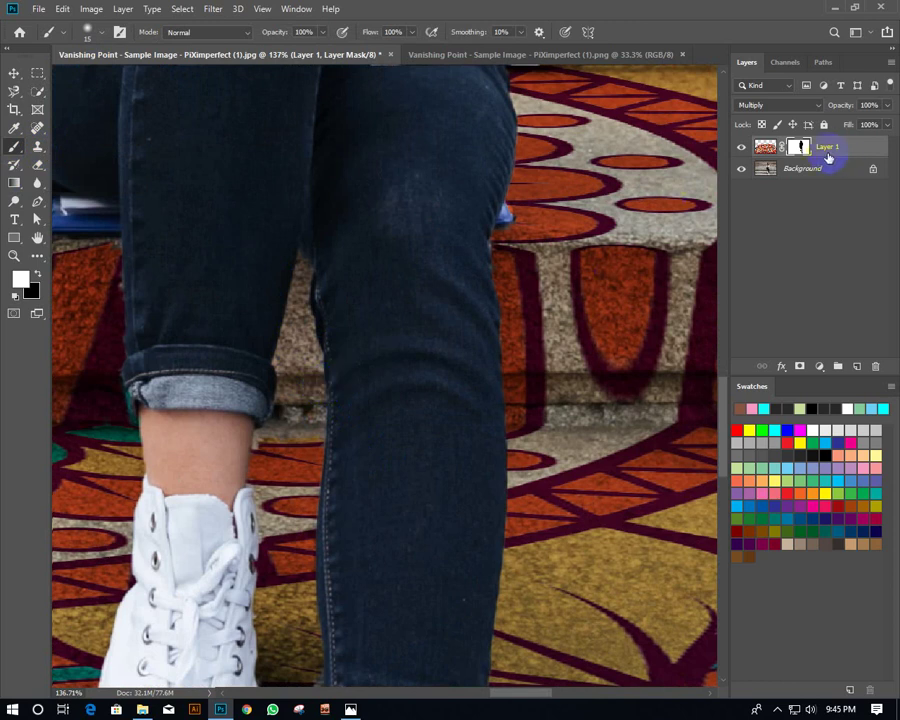
key(bracketright)
key(bracketright)
click(299, 352)
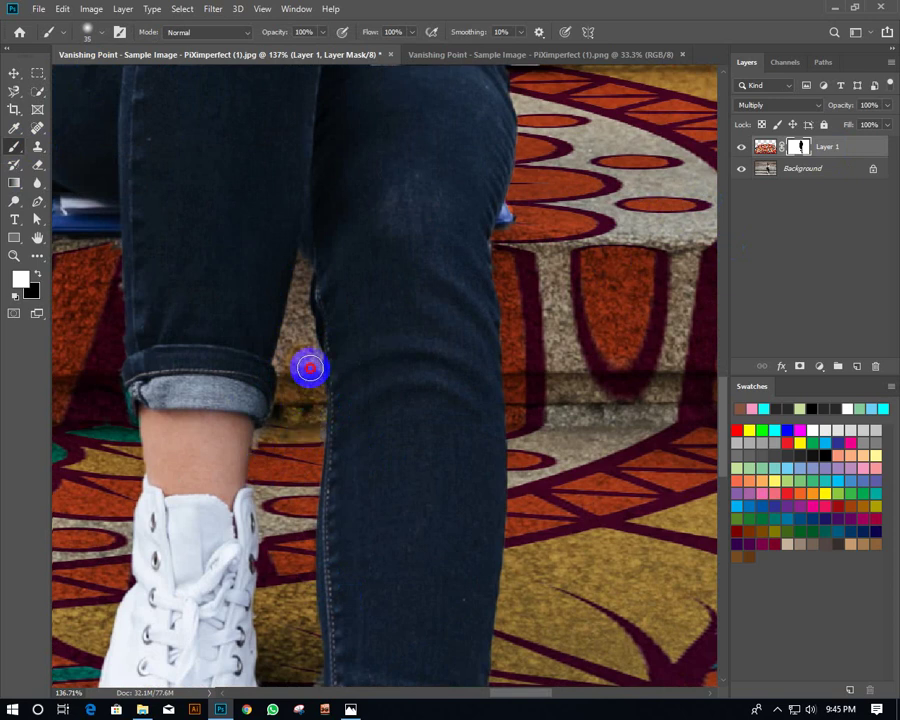
drag(309, 368, 302, 334)
With a size-10 brush, restore the pattern between her legs and along her arm's edge.
key(bracketleft)
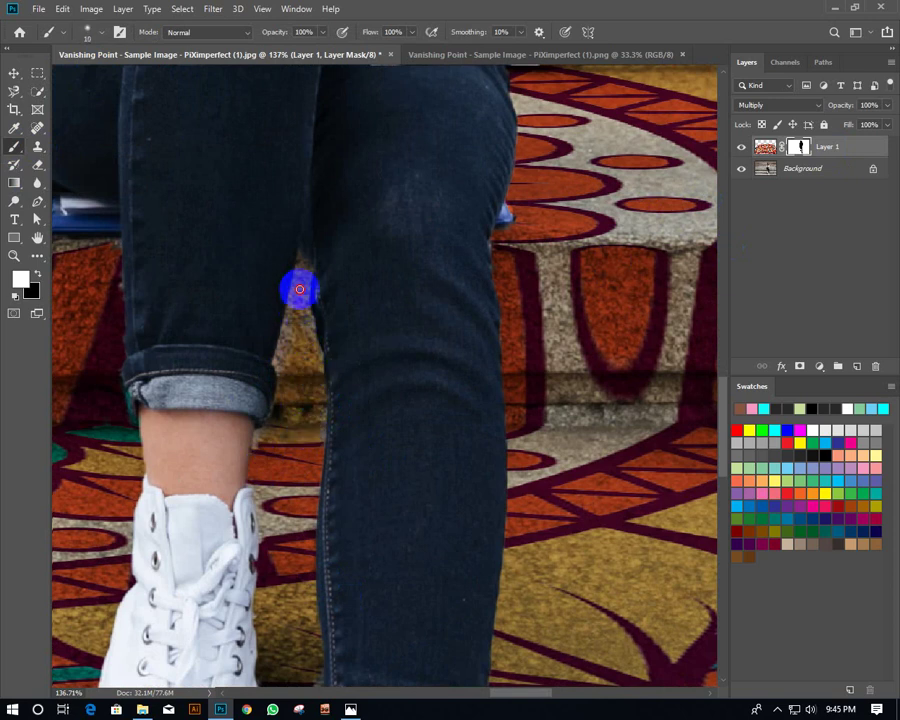
mouse_move(276, 350)
mouse_down()
mouse_move(293, 268)
mouse_move(276, 393)
mouse_move(256, 430)
mouse_move(317, 396)
mouse_move(321, 446)
mouse_move(317, 362)
mouse_move(291, 374)
mouse_move(293, 287)
mouse_up()
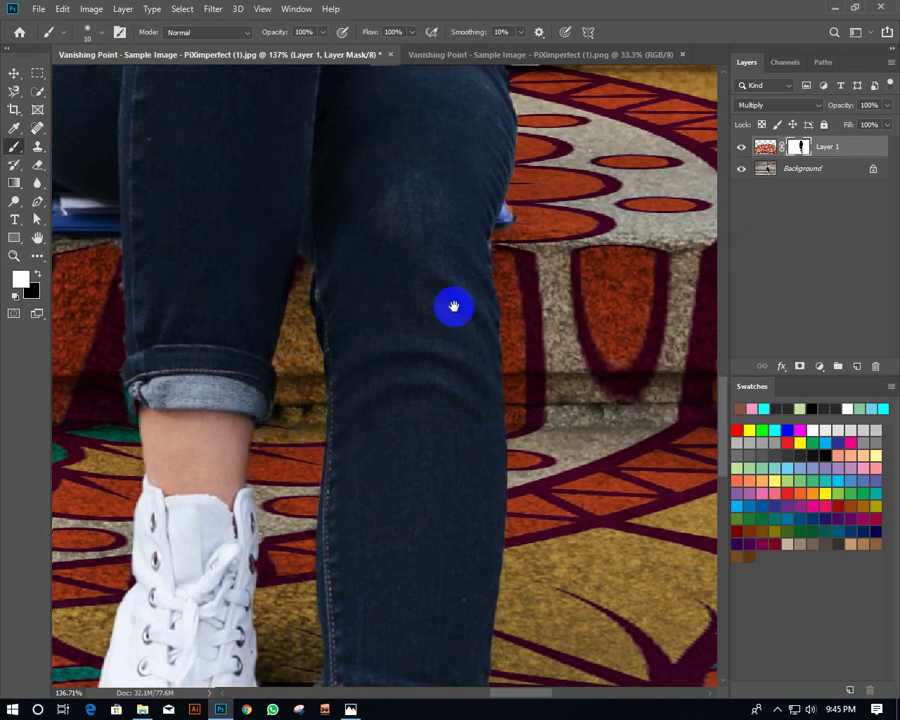
drag(520, 198, 422, 537)
mouse_move(364, 194)
mouse_down()
mouse_move(431, 317)
mouse_move(445, 265)
mouse_move(455, 313)
mouse_move(460, 304)
mouse_move(444, 316)
mouse_up()
drag(514, 138, 534, 398)
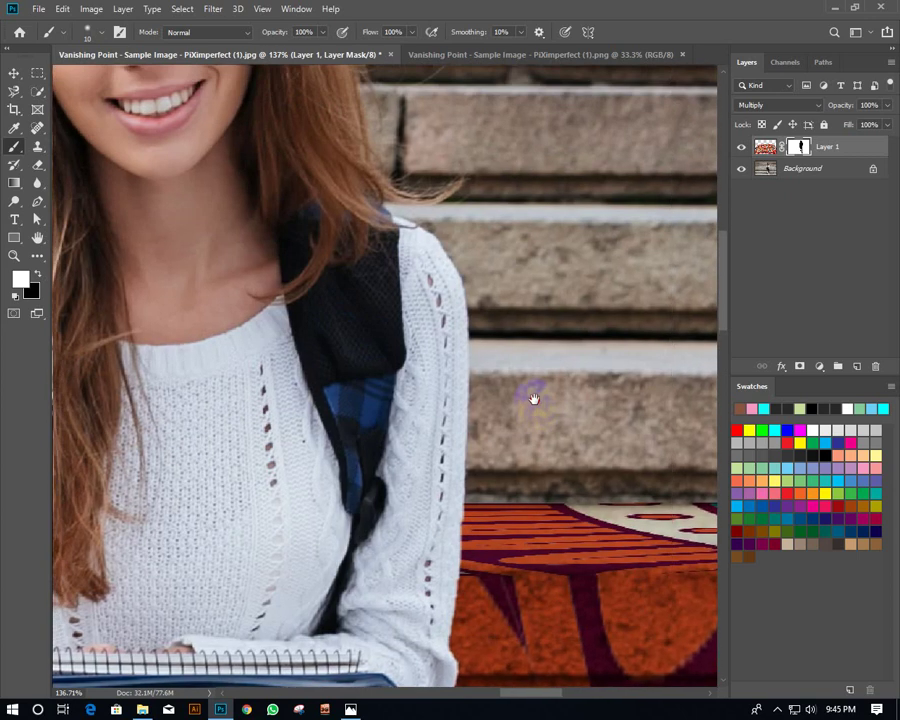
click(488, 311)
mouse_move(443, 215)
mouse_down()
mouse_move(267, 382)
mouse_move(286, 540)
mouse_move(350, 340)
mouse_up()
drag(393, 312, 392, 347)
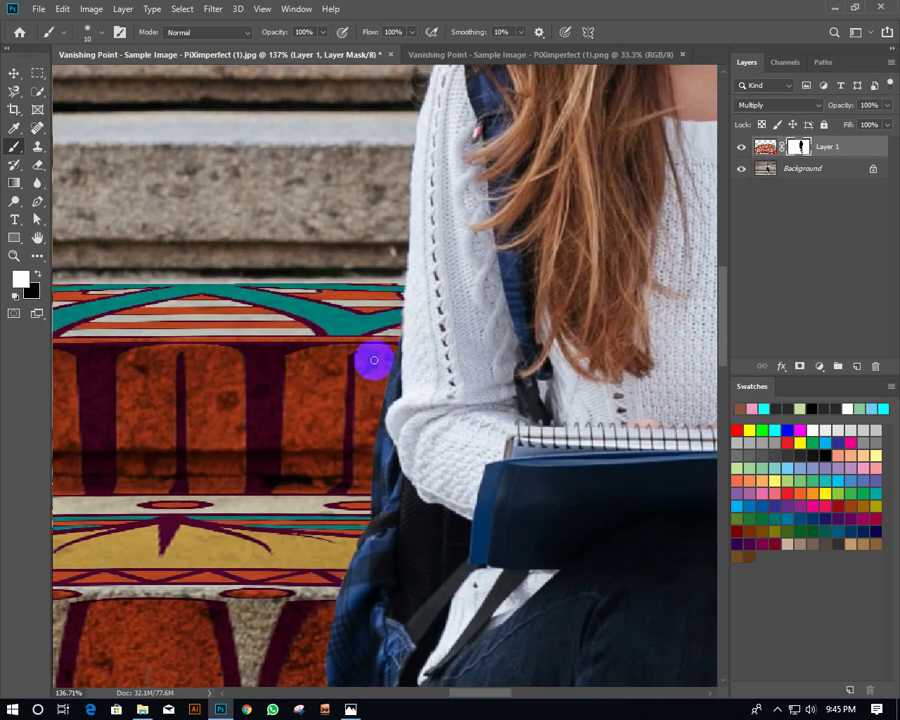
Zoom back out to view the whole touched-up staircase.
scroll(317, 450, down, 5)
scroll(344, 467, down, 5)
scroll(330, 514, down, 3)
scroll(330, 514, down, 3)
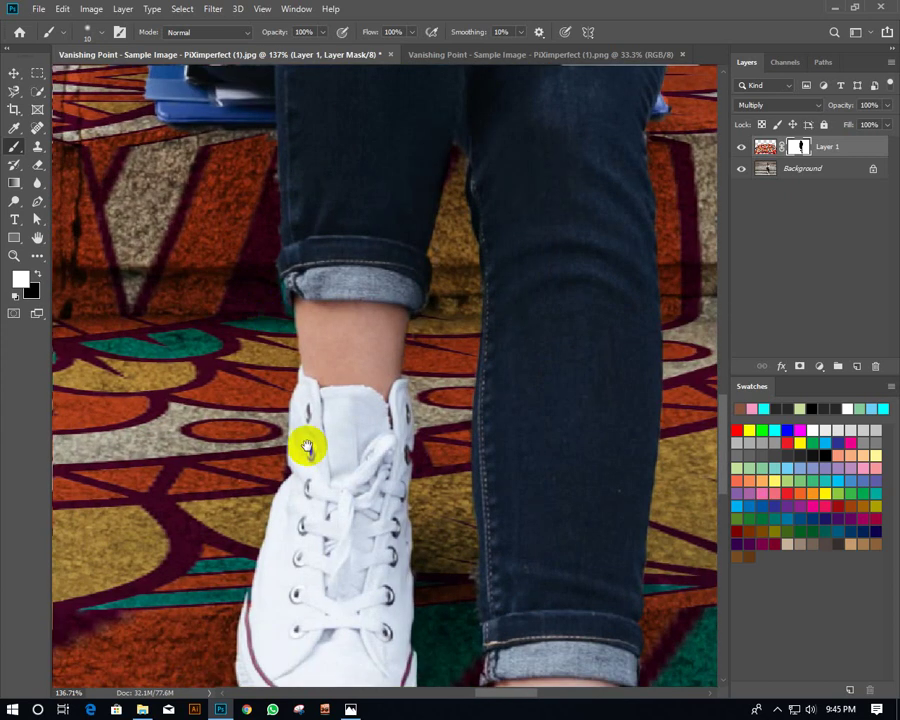
scroll(307, 444, down, 3)
scroll(307, 221, down, 1)
scroll(325, 363, down, 2)
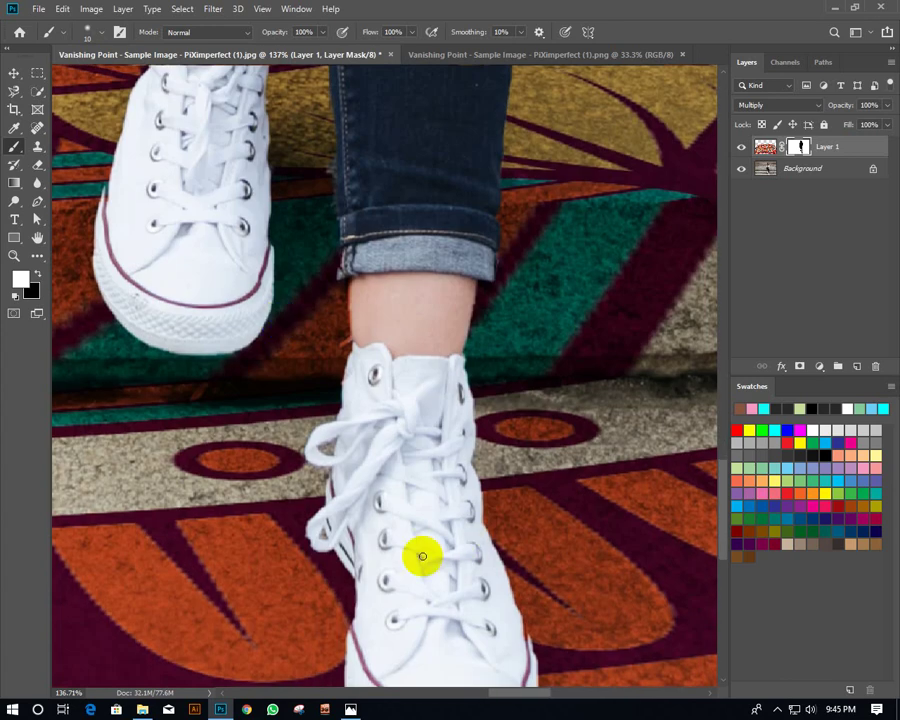
scroll(418, 552, down, 2)
scroll(418, 552, down, 3)
scroll(420, 552, down, 2)
click(10, 137)
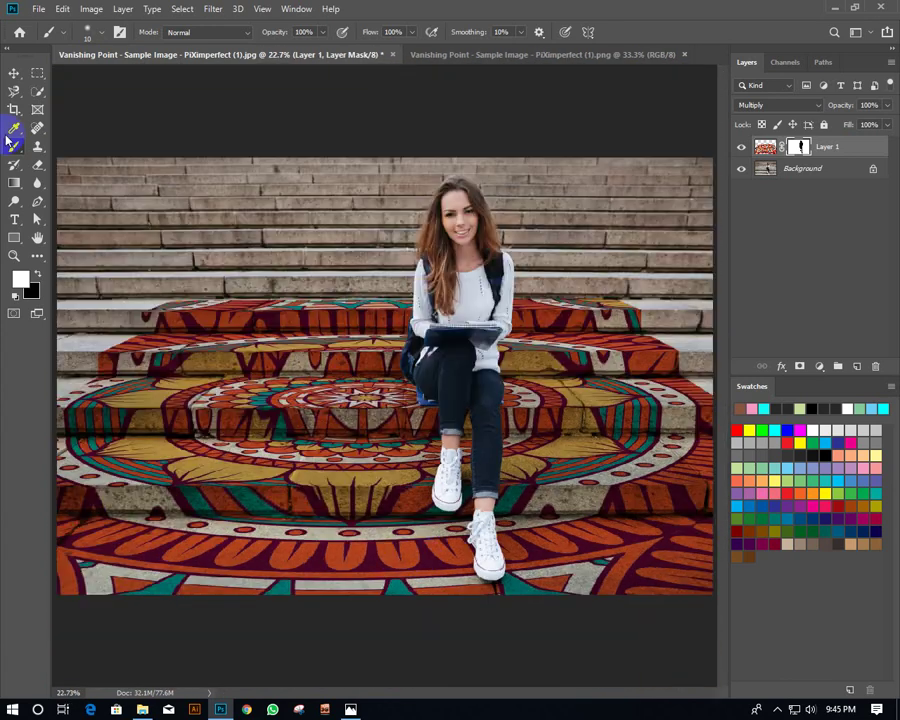
click(19, 70)
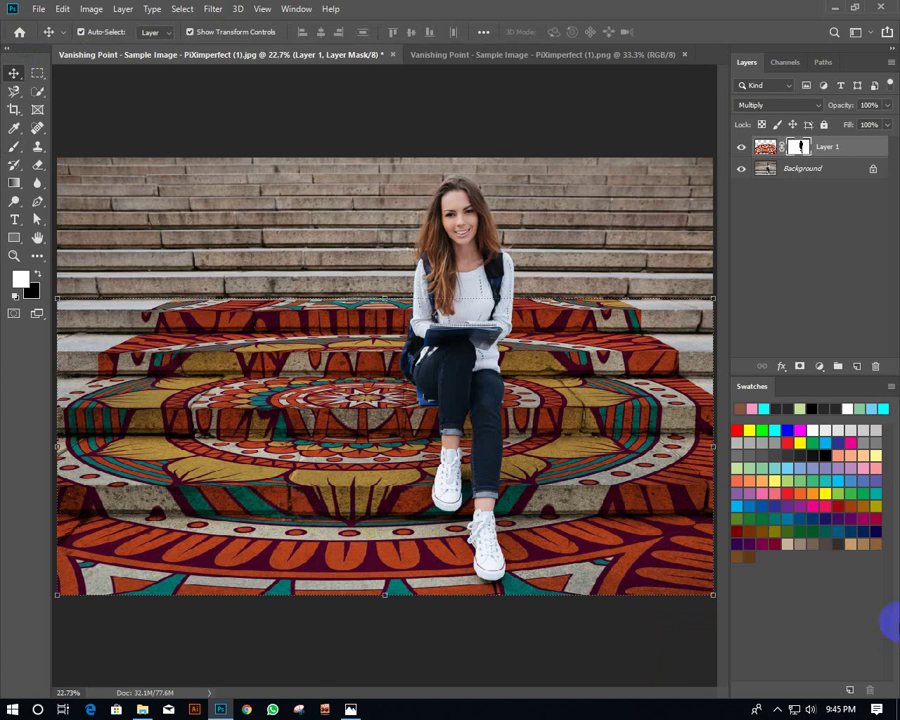
click(352, 373)
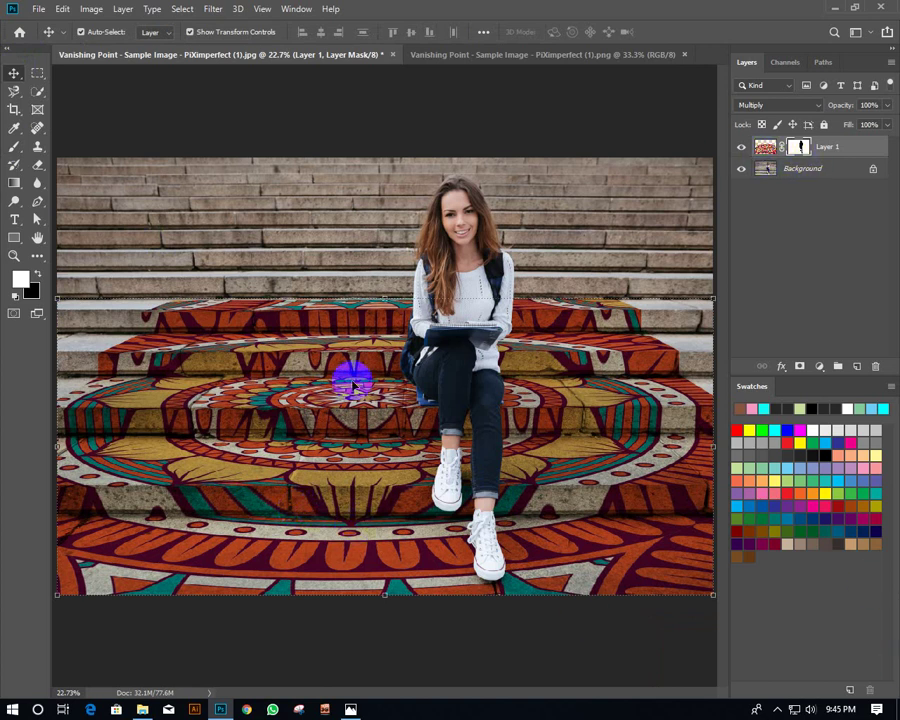
Set Layer 1's Blend If Underlying Layer white point, split to 166/255, so stone shows through.
double_click(875, 148)
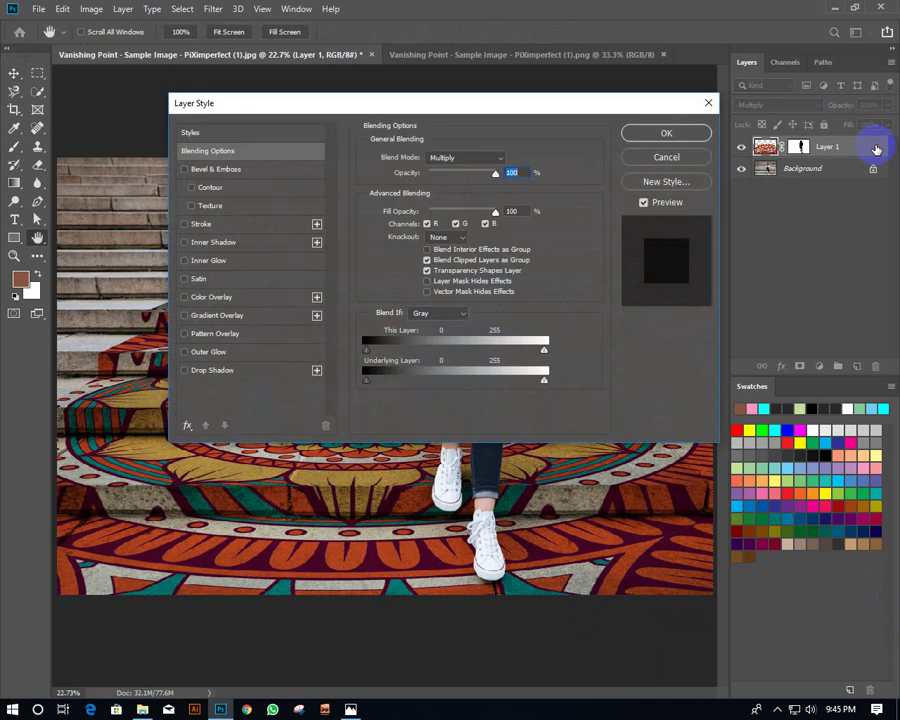
mouse_move(501, 103)
mouse_down()
mouse_move(598, 5)
mouse_move(598, 18)
mouse_up()
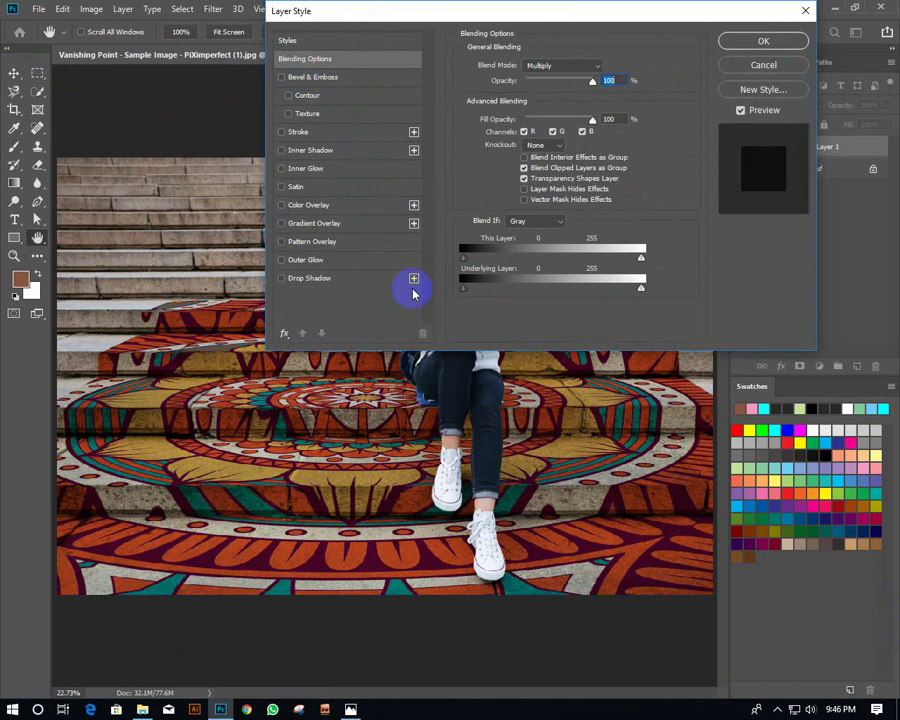
click(640, 289)
drag(615, 291, 593, 292)
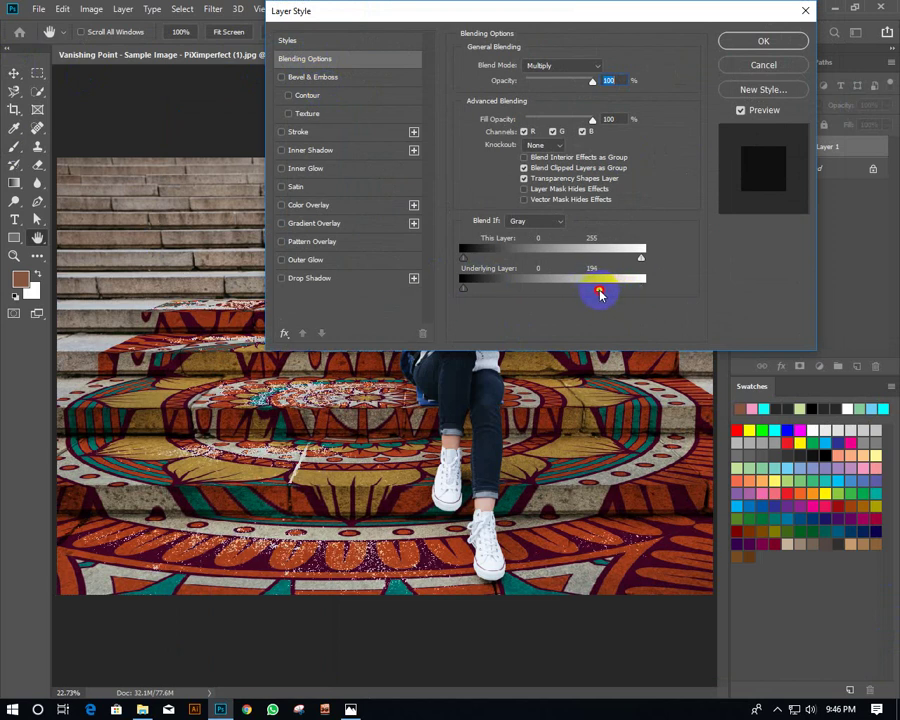
key(alt)
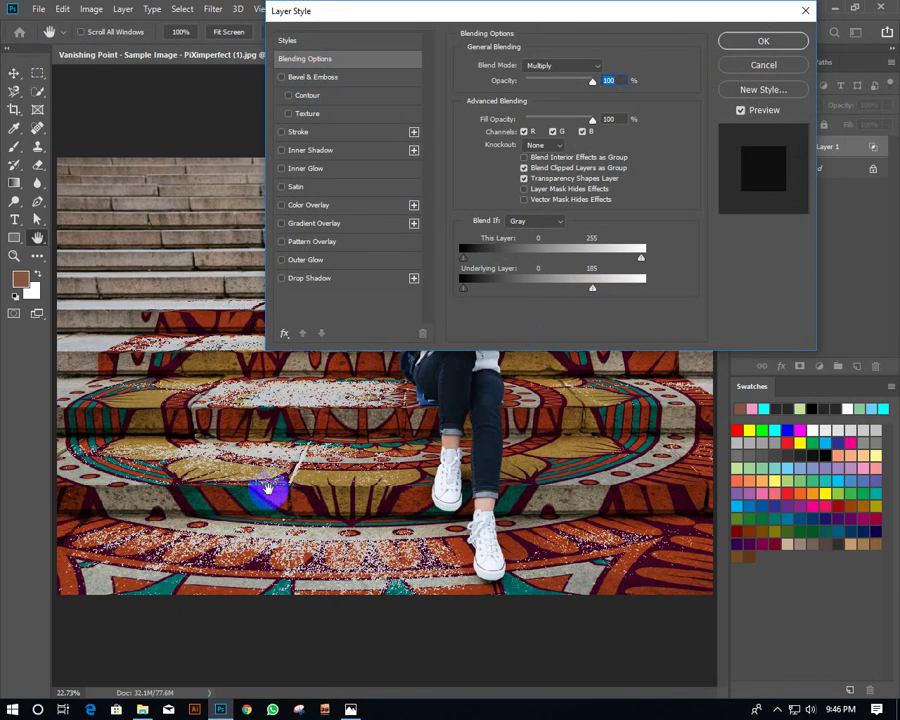
alt+click(592, 289)
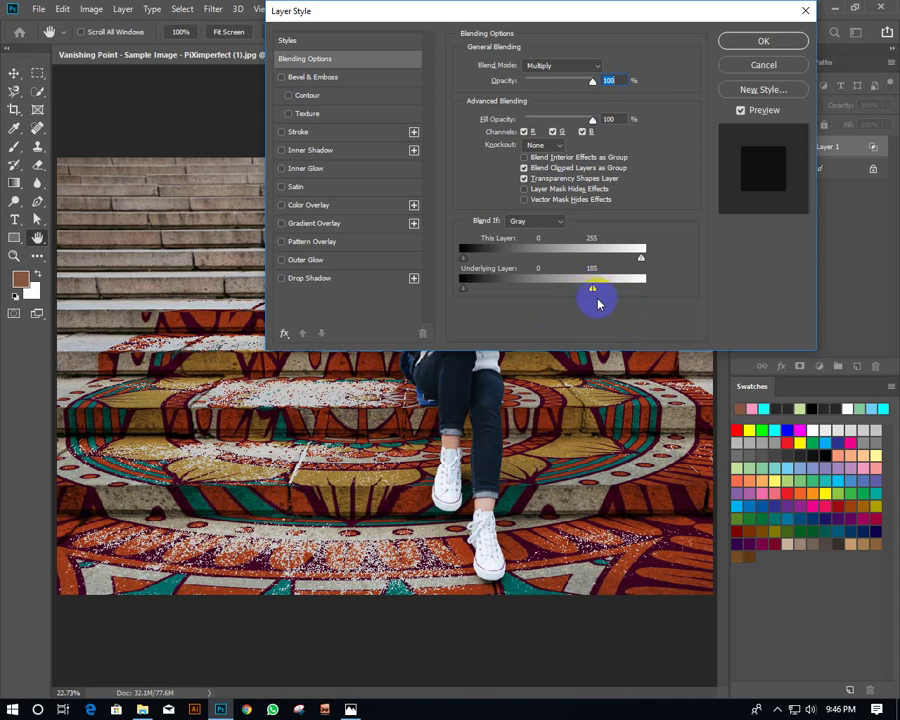
mouse_move(596, 294)
mouse_down()
mouse_move(640, 290)
mouse_move(568, 291)
mouse_move(580, 292)
mouse_up()
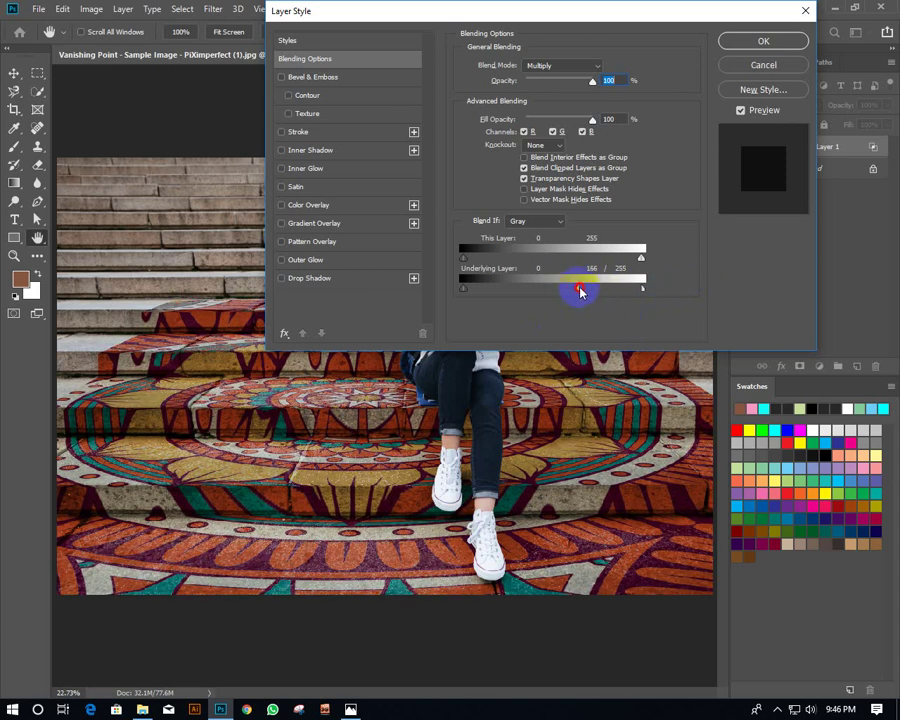
click(757, 40)
Zoom in on the blended lower stairs, zoom back out, and minimize Photoshop.
scroll(238, 557, up, 2)
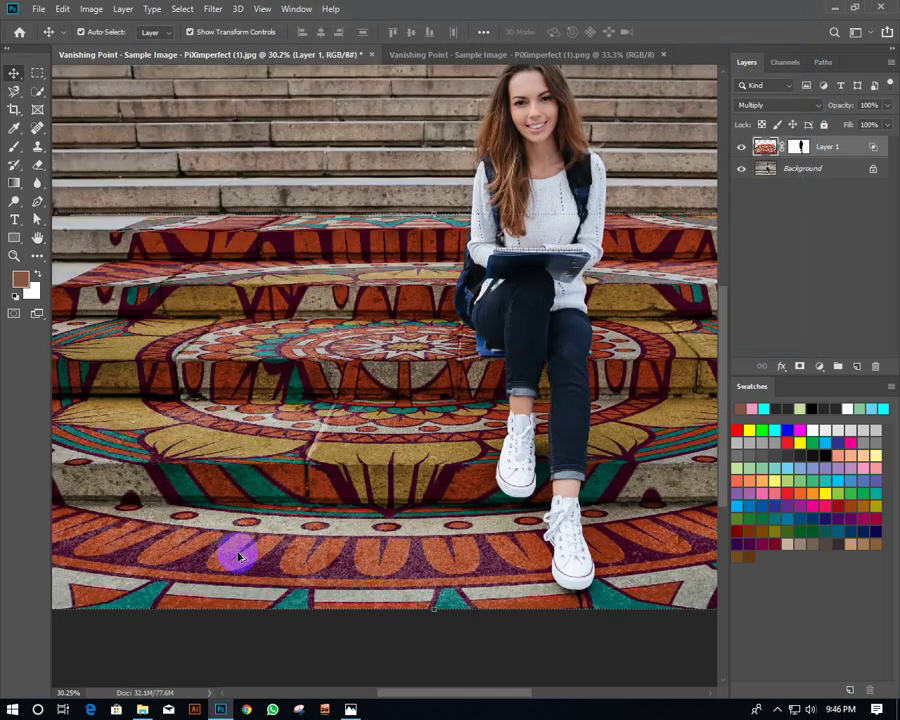
scroll(238, 557, up, 3)
scroll(238, 557, up, 3)
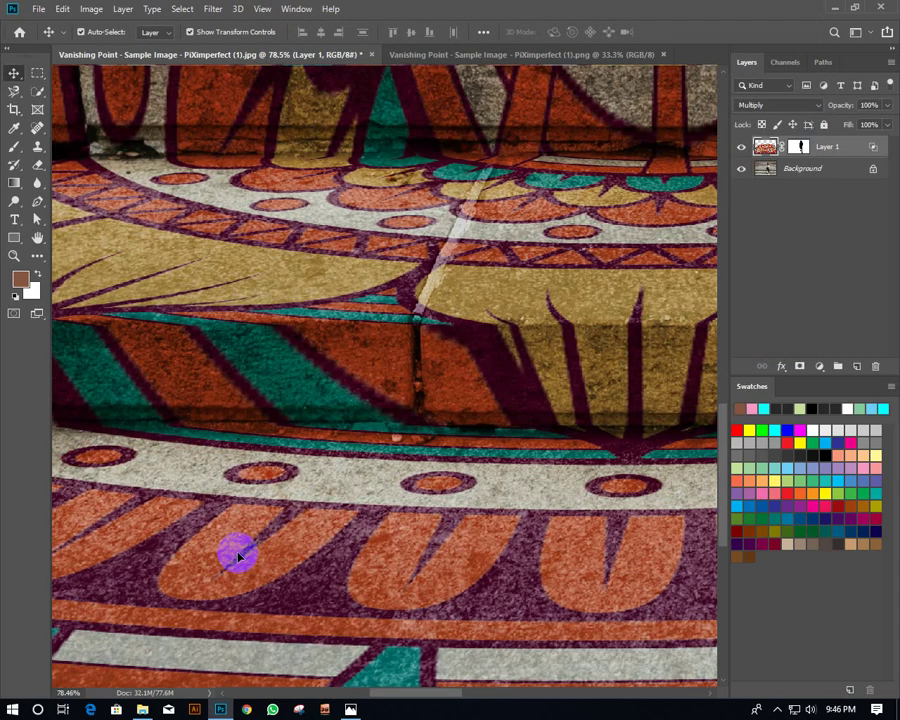
scroll(238, 557, down, 4)
scroll(238, 557, down, 4)
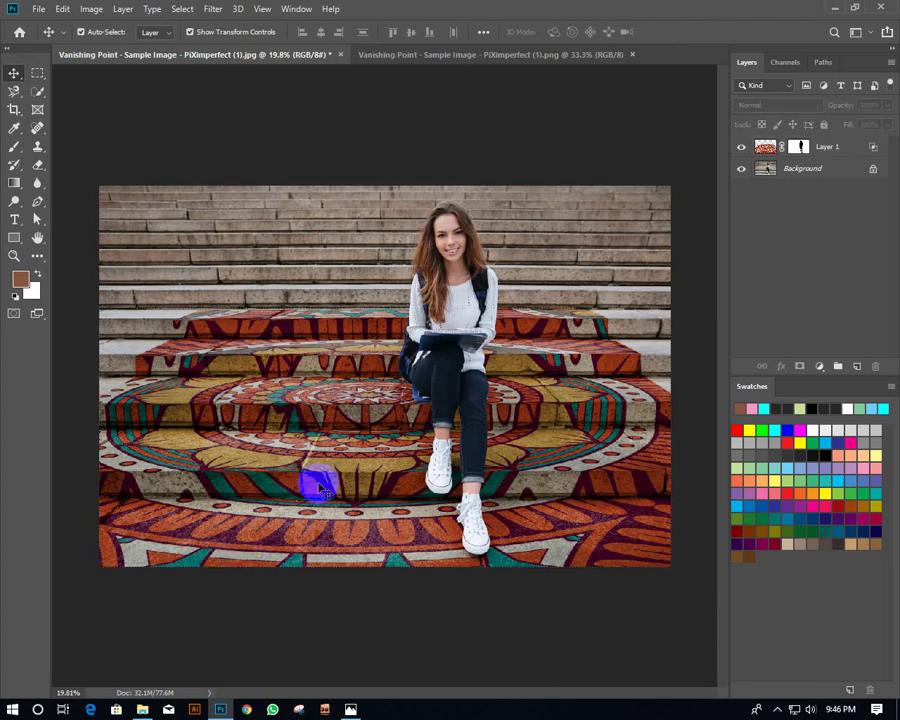
click(831, 10)
Drag the PiXimperfect (2) grunge texture from Explorer into Photoshop to open it.
click(545, 405)
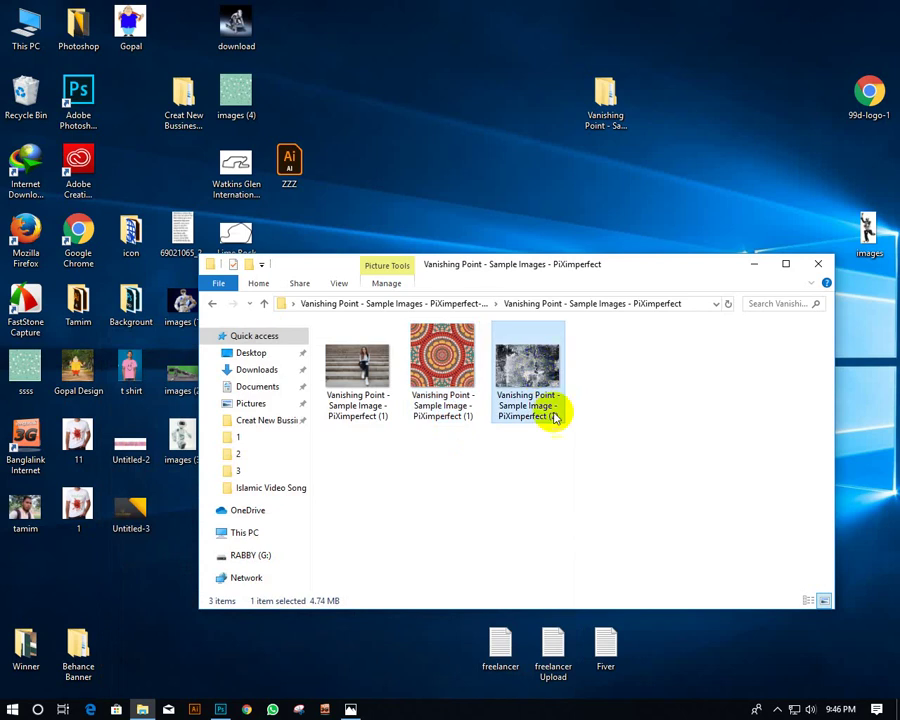
mouse_move(527, 366)
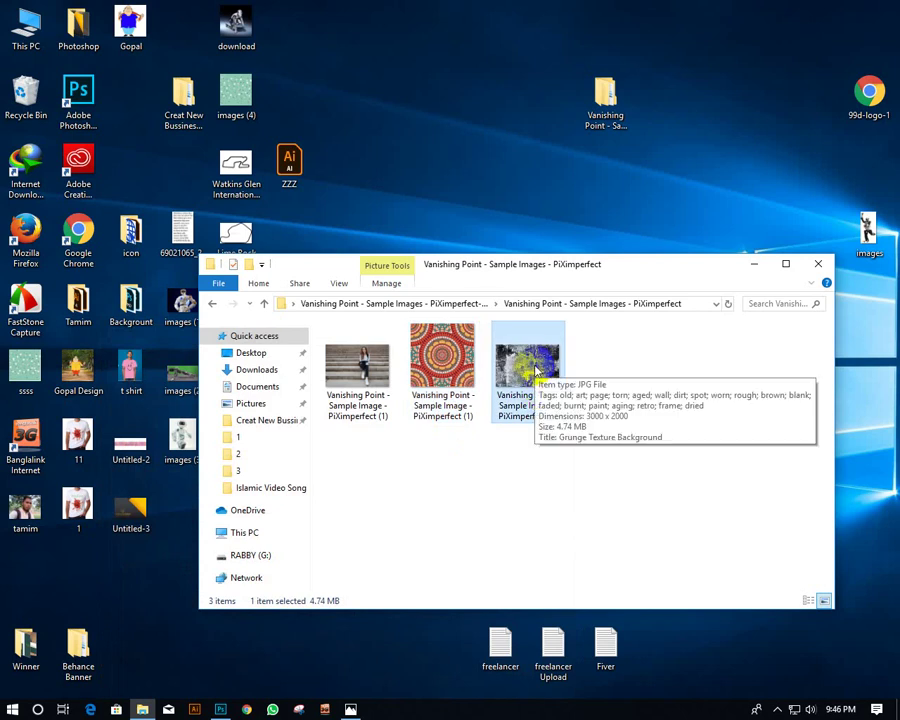
drag(535, 372, 296, 590)
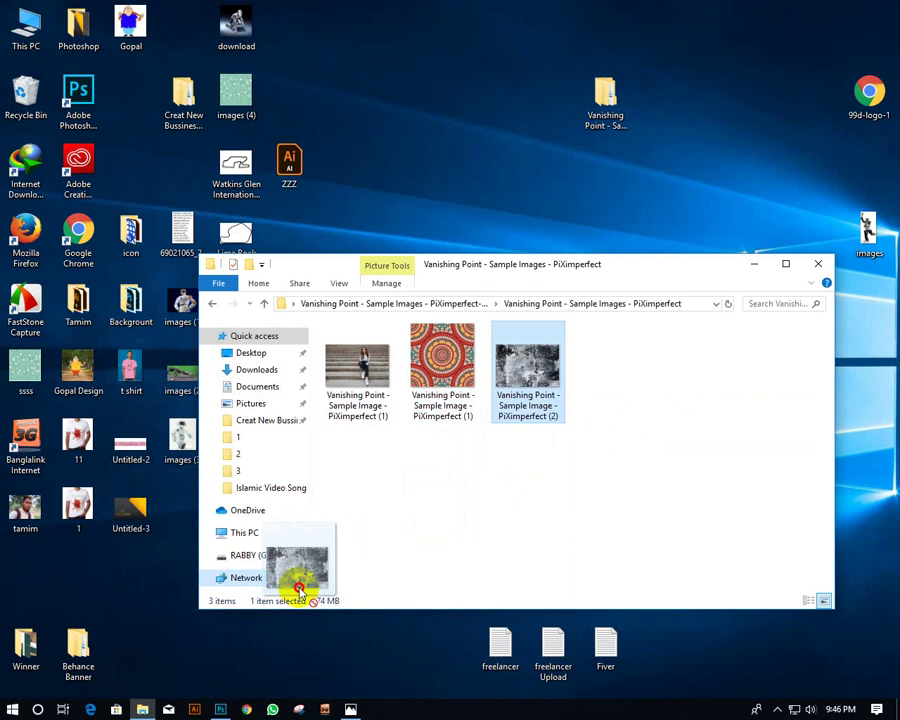
mouse_move(296, 590)
mouse_down()
mouse_move(217, 708)
mouse_move(700, 57)
mouse_up()
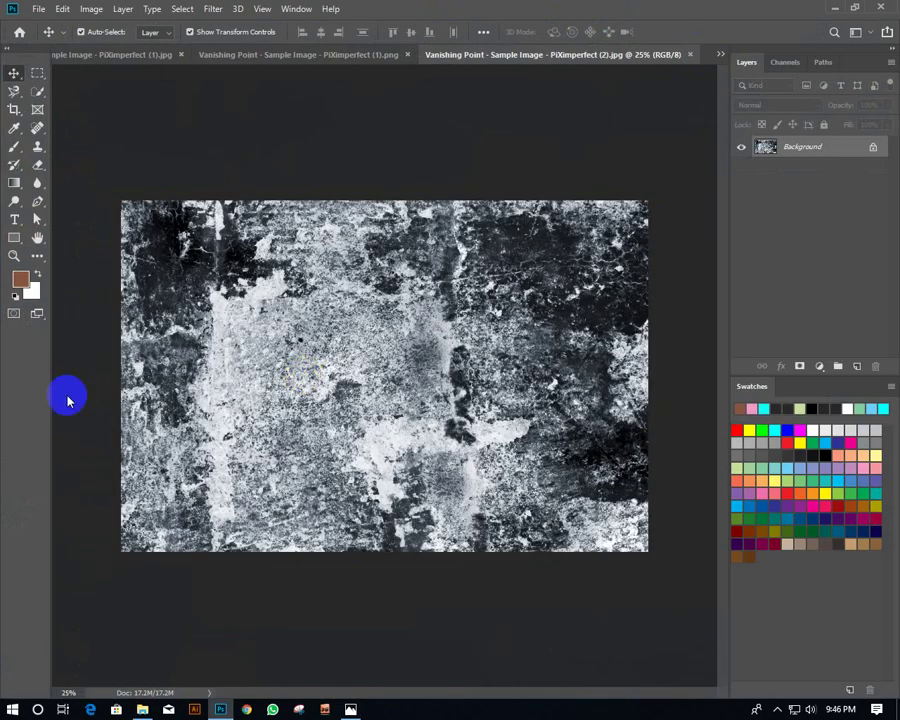
Select the entire grunge texture with the Rectangular Marquee.
click(476, 350)
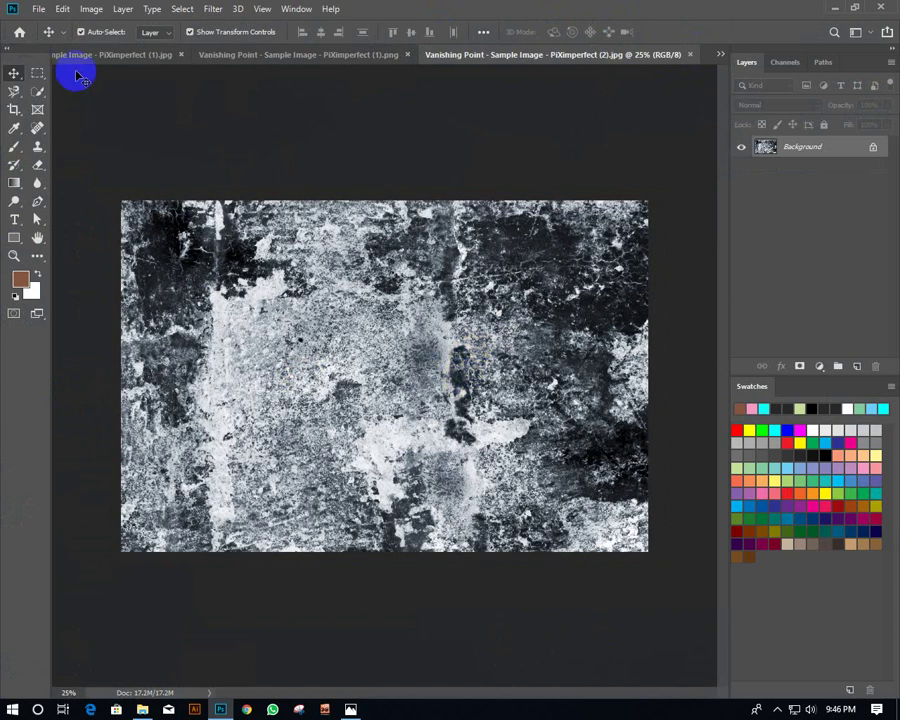
click(37, 73)
drag(128, 152, 745, 708)
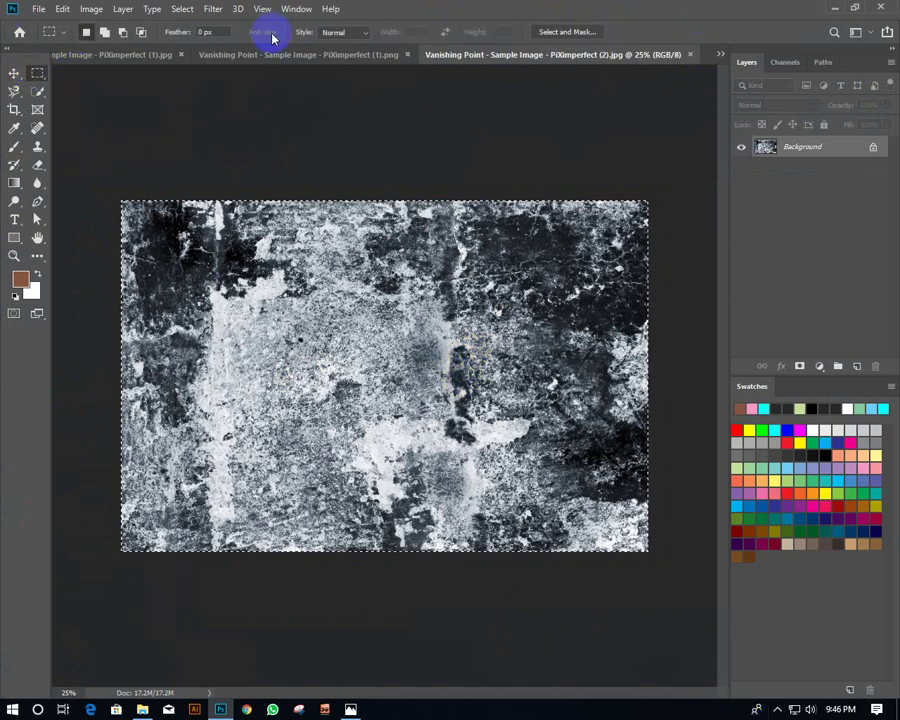
Add an empty Layer 2 to the stair photo and open Vanishing Point on it.
click(218, 56)
click(150, 58)
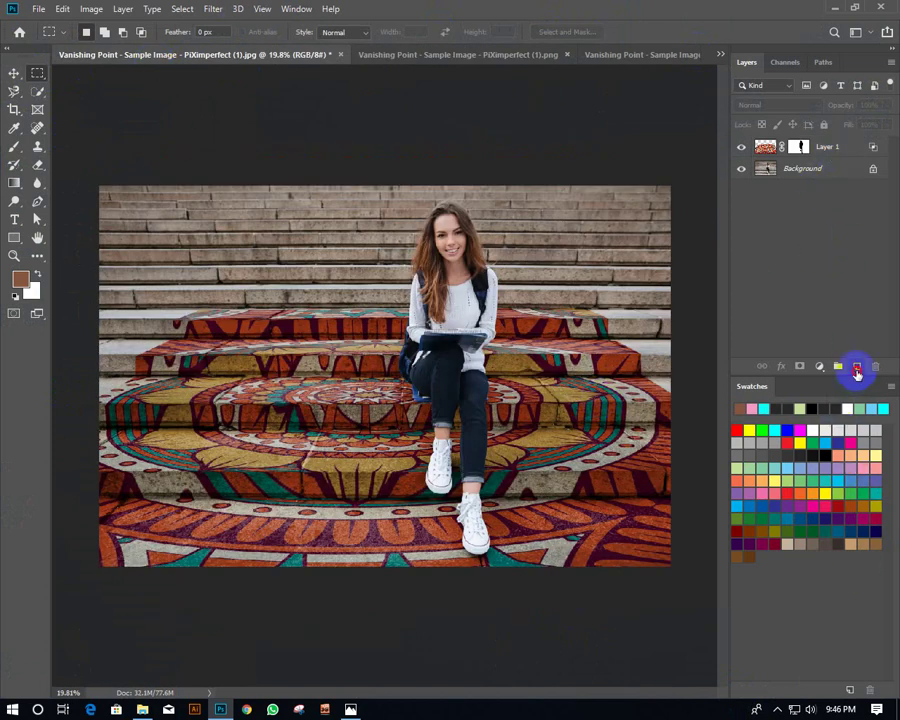
click(857, 370)
double_click(795, 145)
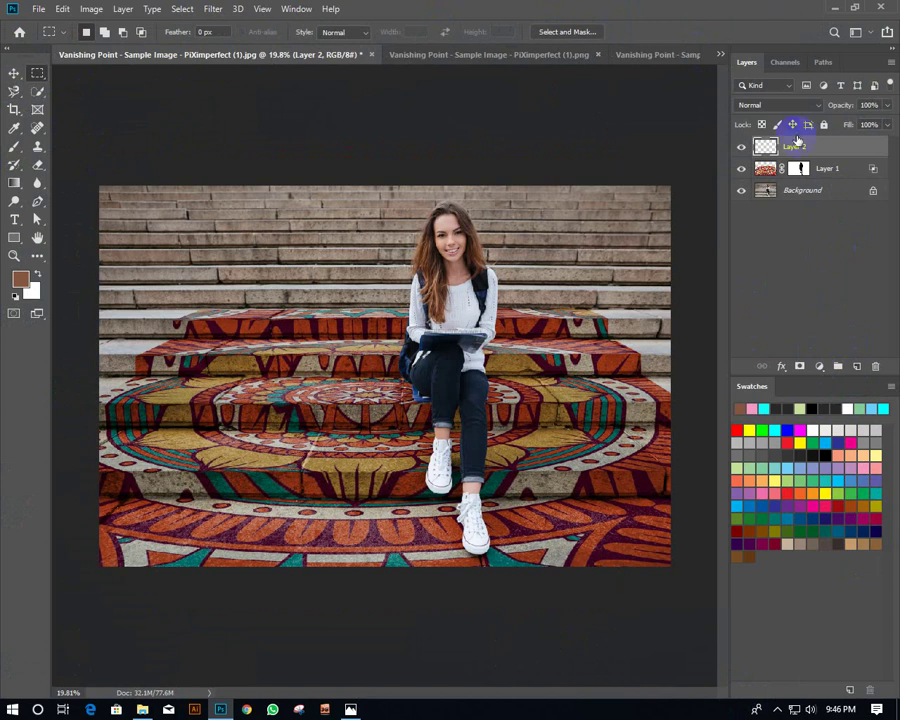
click(213, 8)
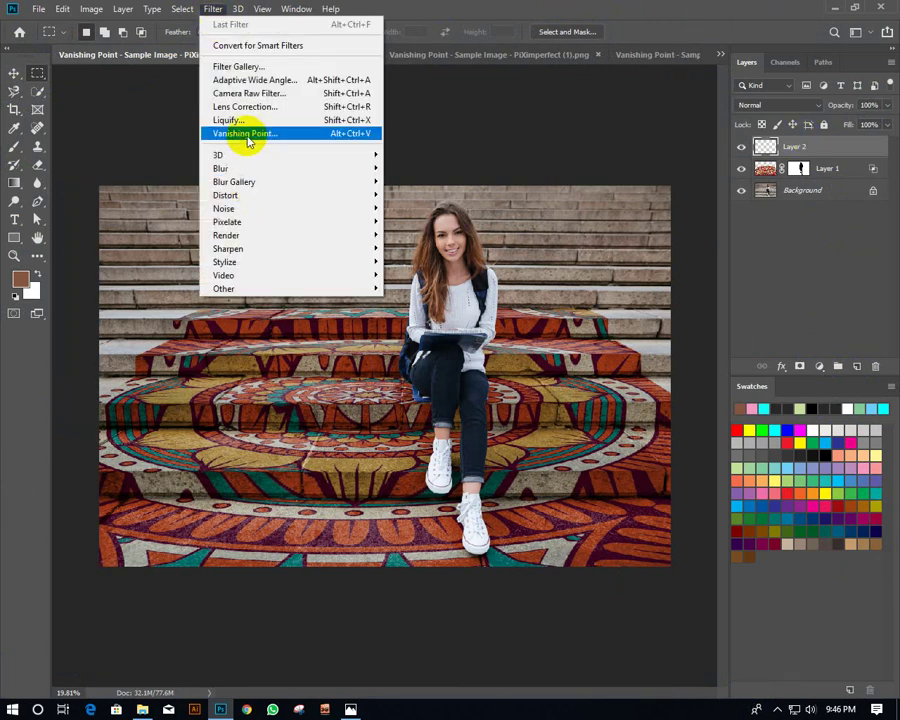
click(248, 136)
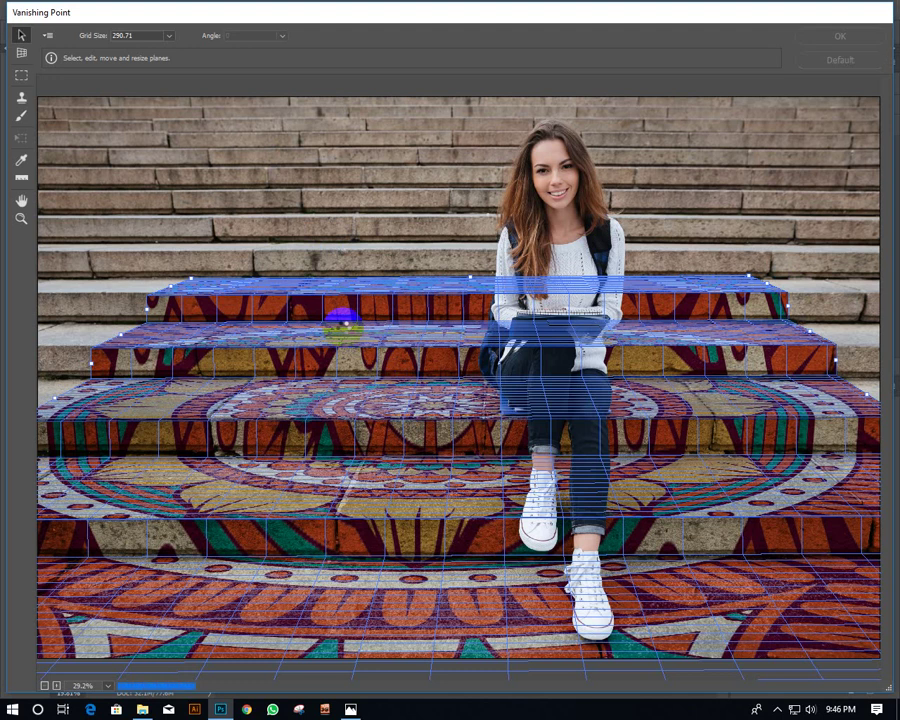
Paste the grunge texture into Vanishing Point, drag it across the stair planes, and apply it to Layer 2.
key(ctrl+v)
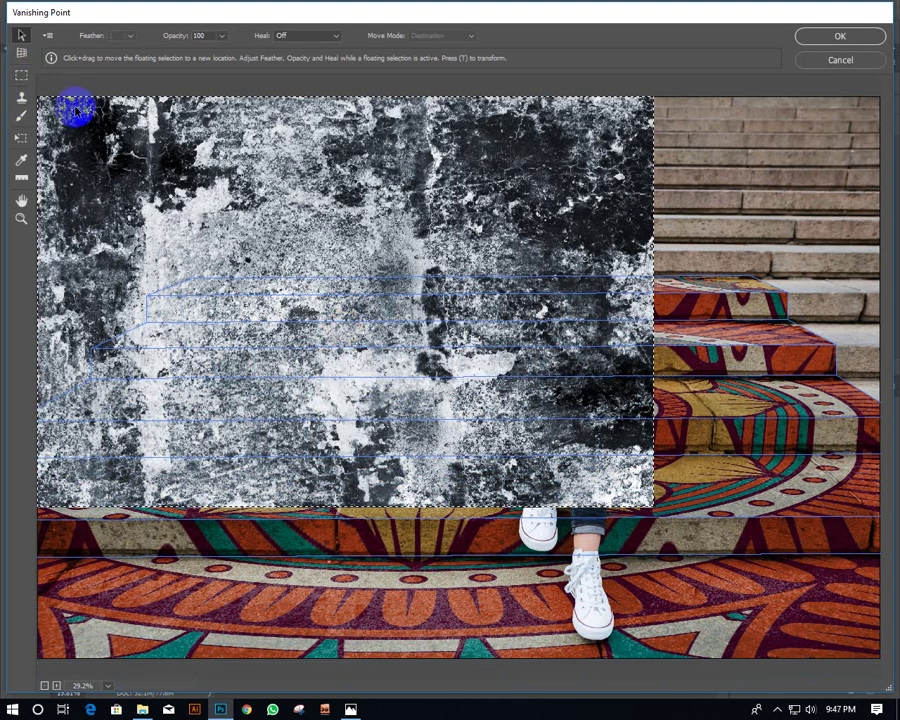
key(v)
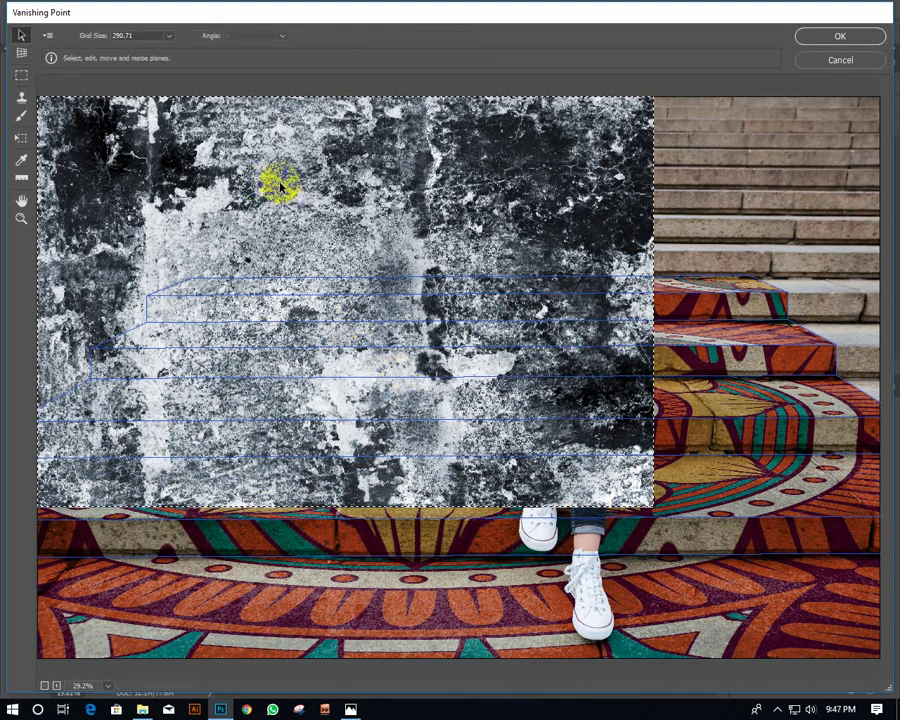
click(21, 75)
mouse_move(174, 152)
mouse_down()
mouse_move(344, 338)
mouse_move(364, 313)
mouse_up()
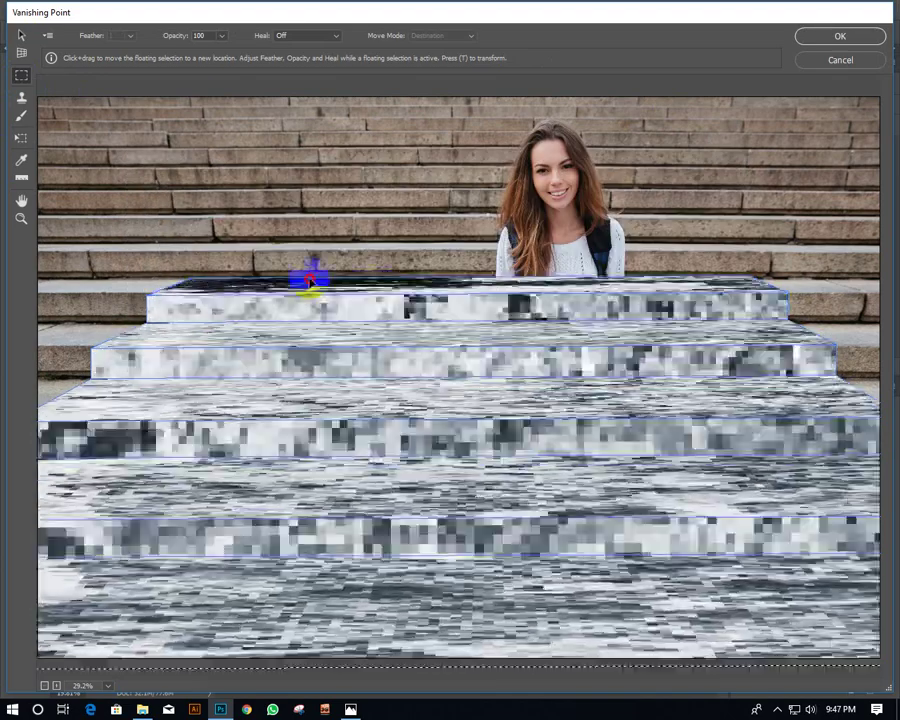
mouse_move(364, 313)
mouse_down()
mouse_move(168, 288)
mouse_move(176, 280)
mouse_up()
click(858, 38)
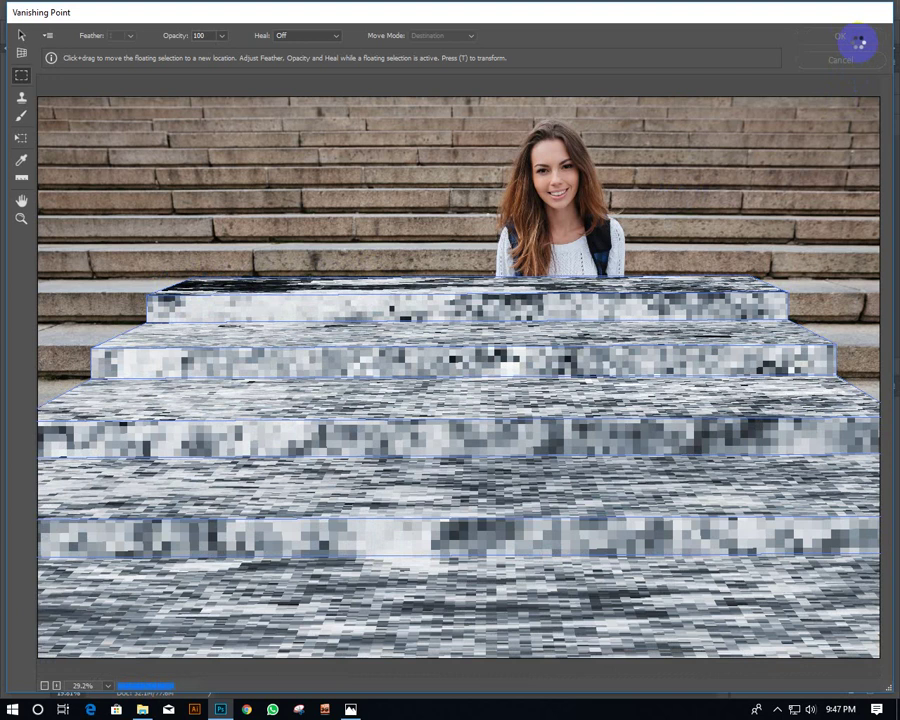
click(839, 38)
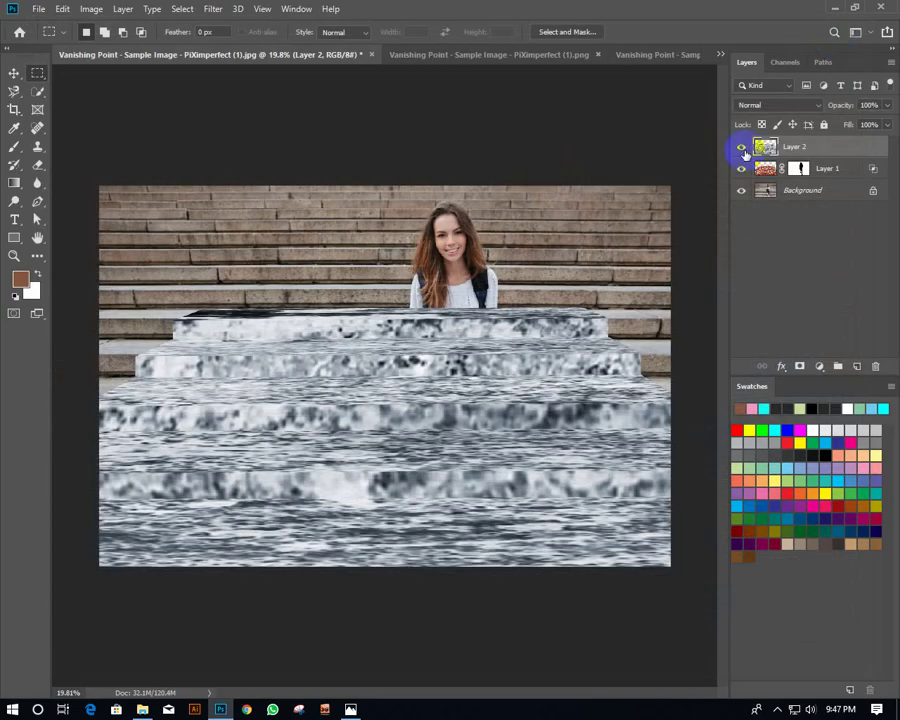
Hide Layer 2's grey texture to reveal the mandala and select Layer 1.
click(742, 148)
click(742, 149)
click(742, 148)
click(838, 170)
right_click(840, 173)
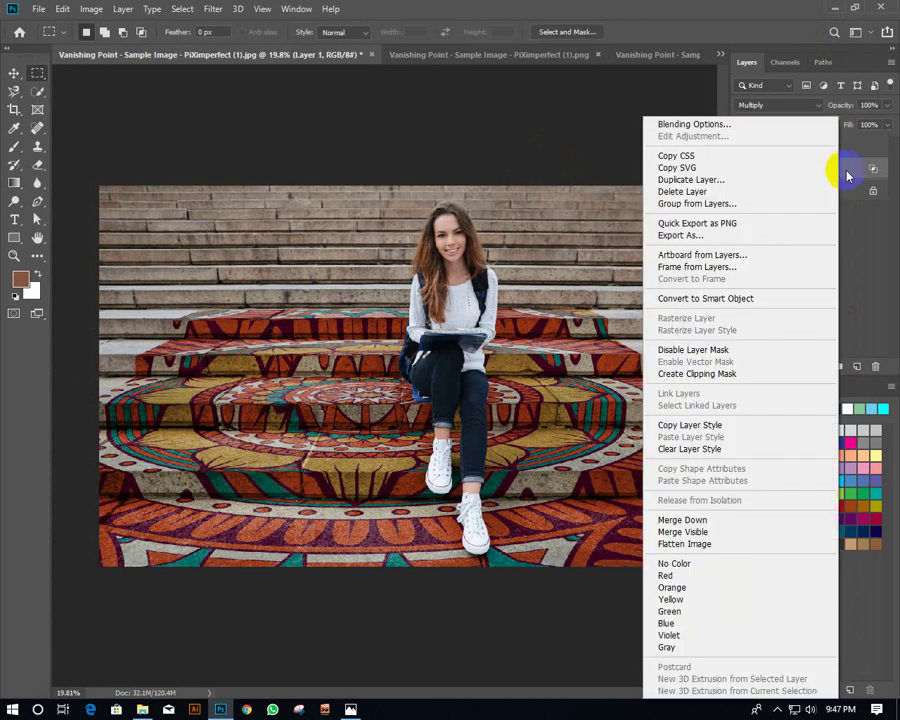
click(850, 173)
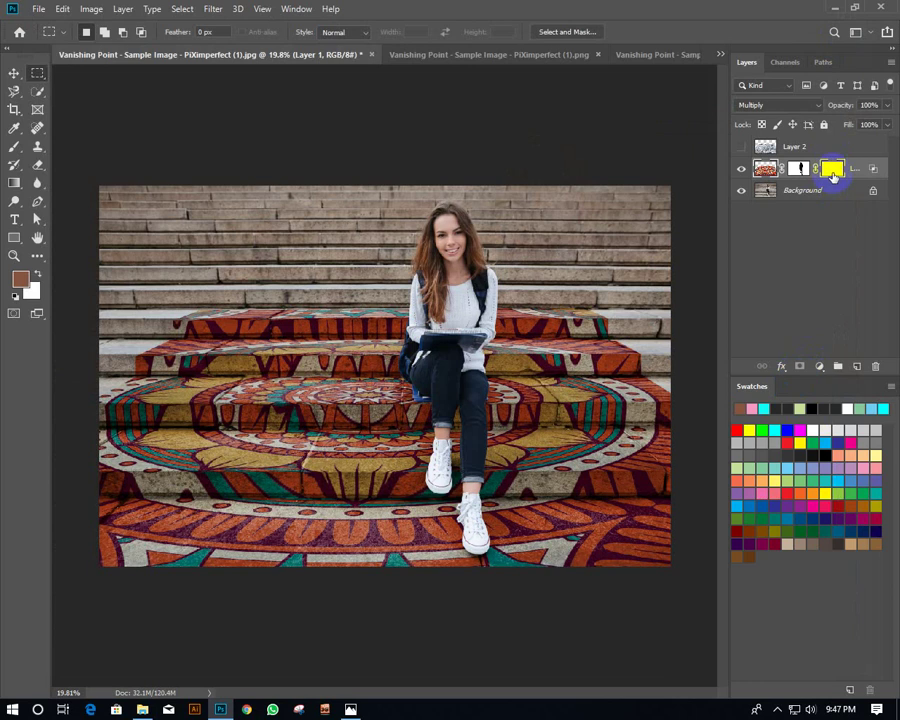
click(833, 172)
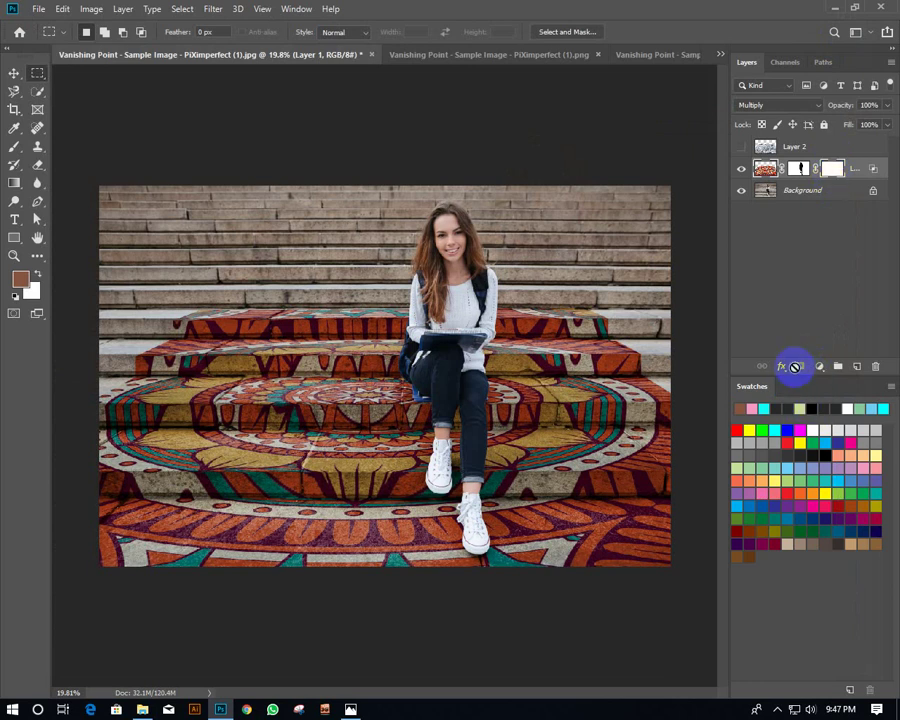
Keep Layer 2 hidden and group the mandala Layer 1 into Group 1 with Ctrl+G.
click(786, 150)
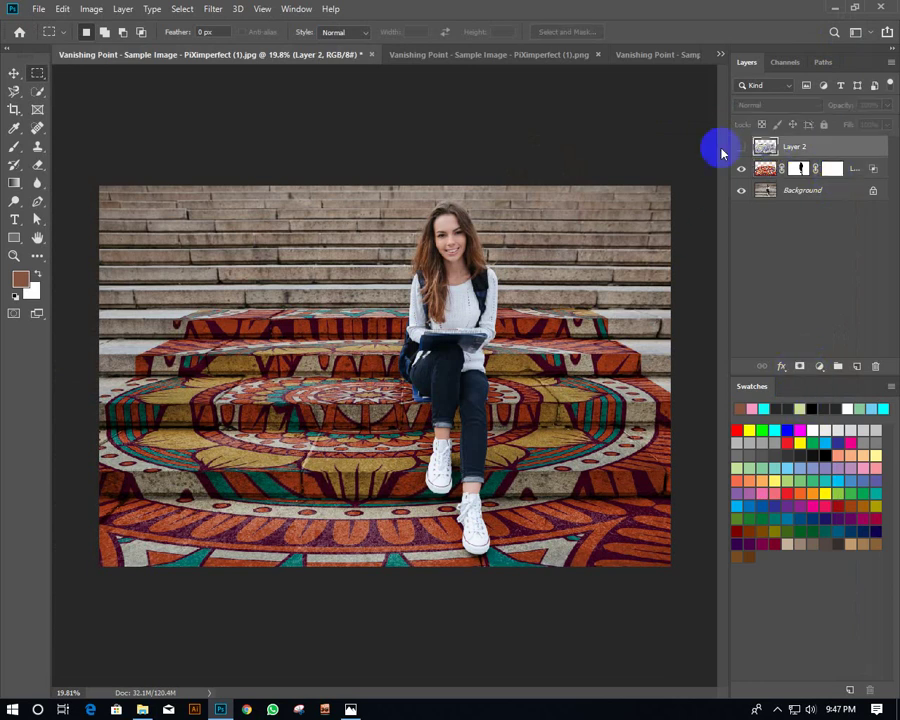
click(742, 148)
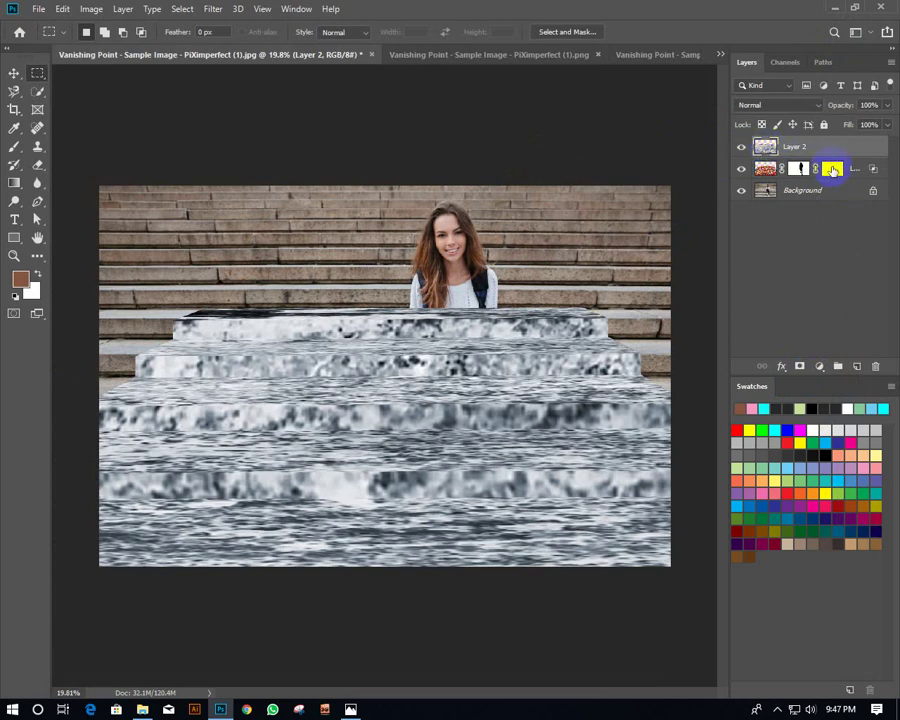
click(833, 171)
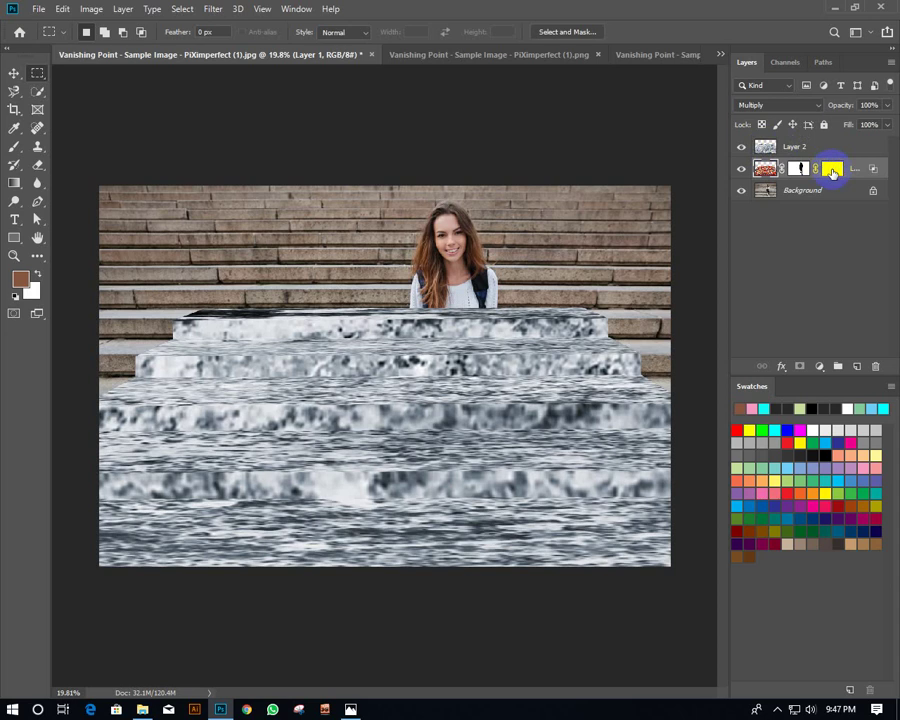
click(741, 147)
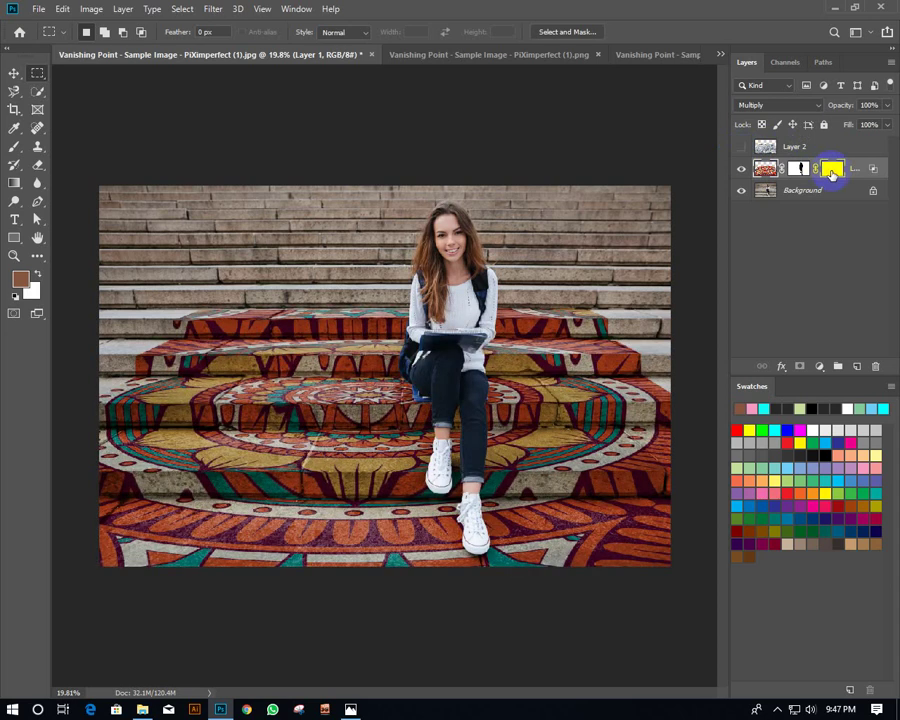
click(832, 172)
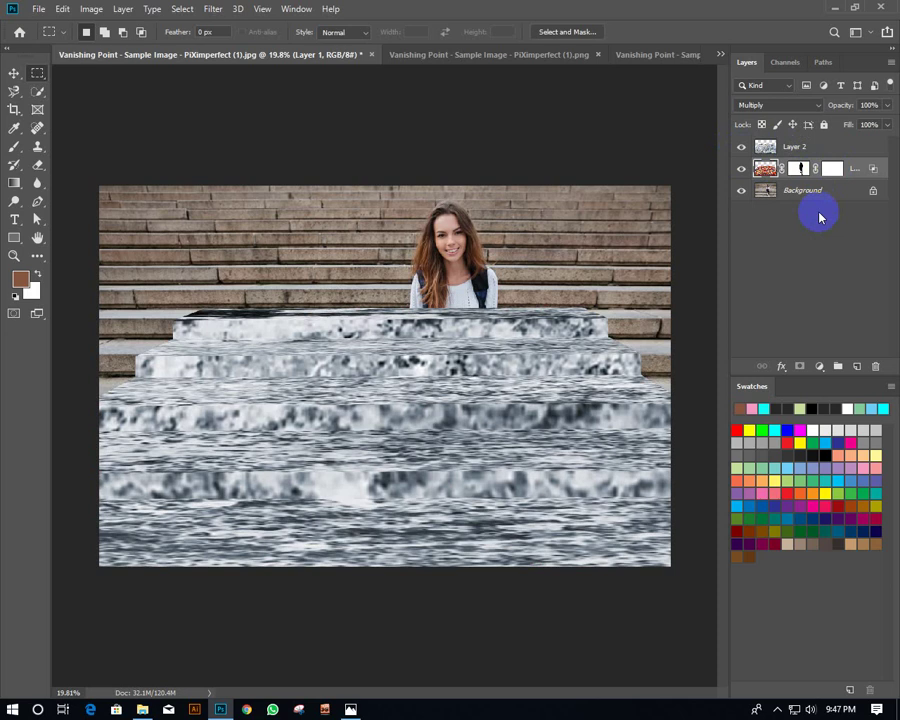
click(829, 172)
right_click(829, 172)
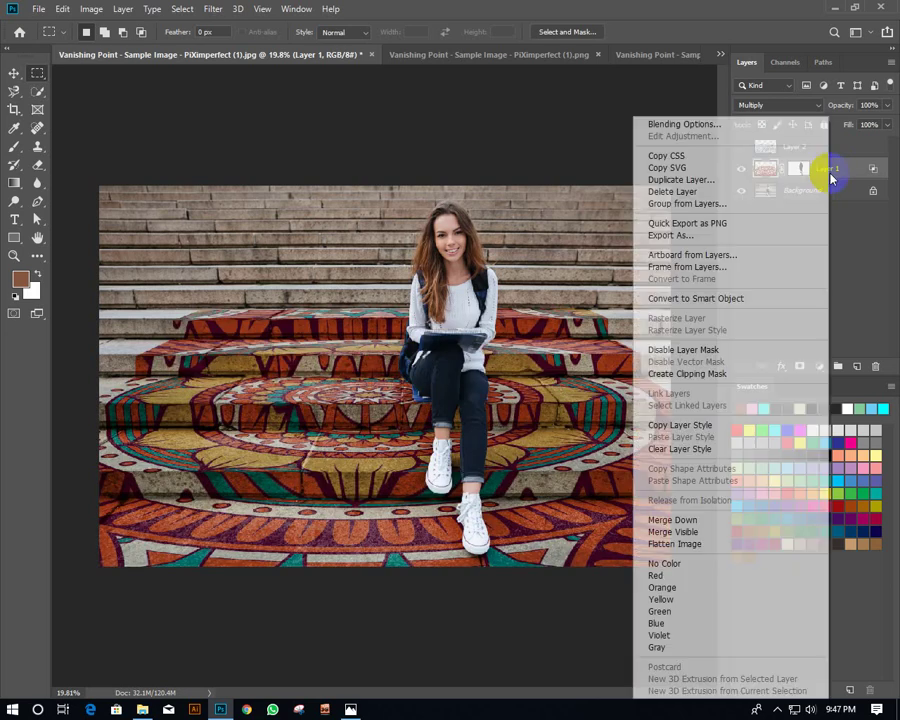
key(Escape)
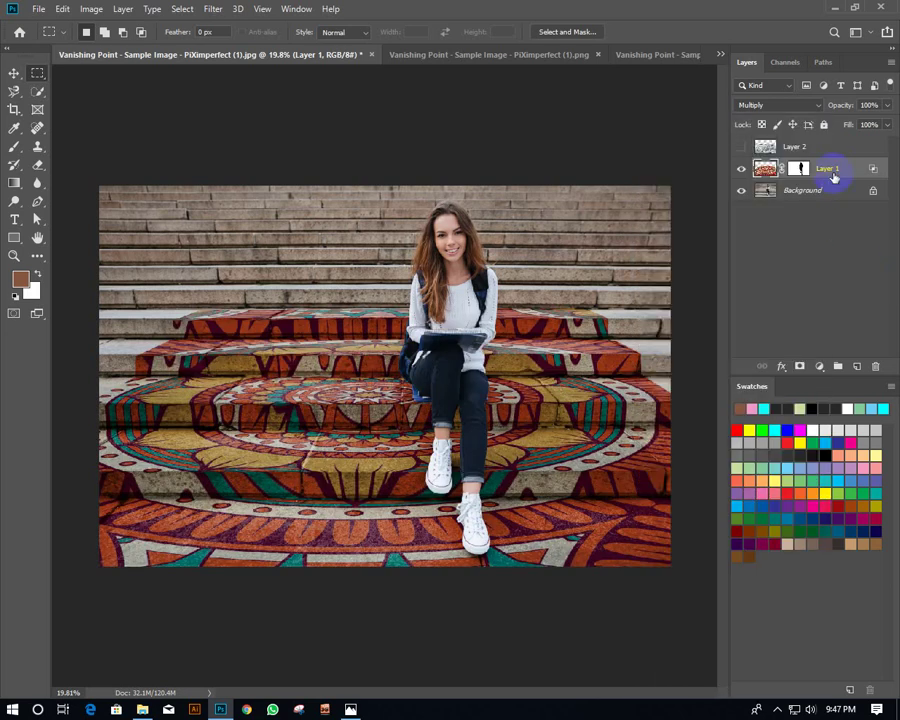
key(ctrl+g)
Collapse Group 1, add a layer mask to it, and make Layer 2 visible.
click(758, 166)
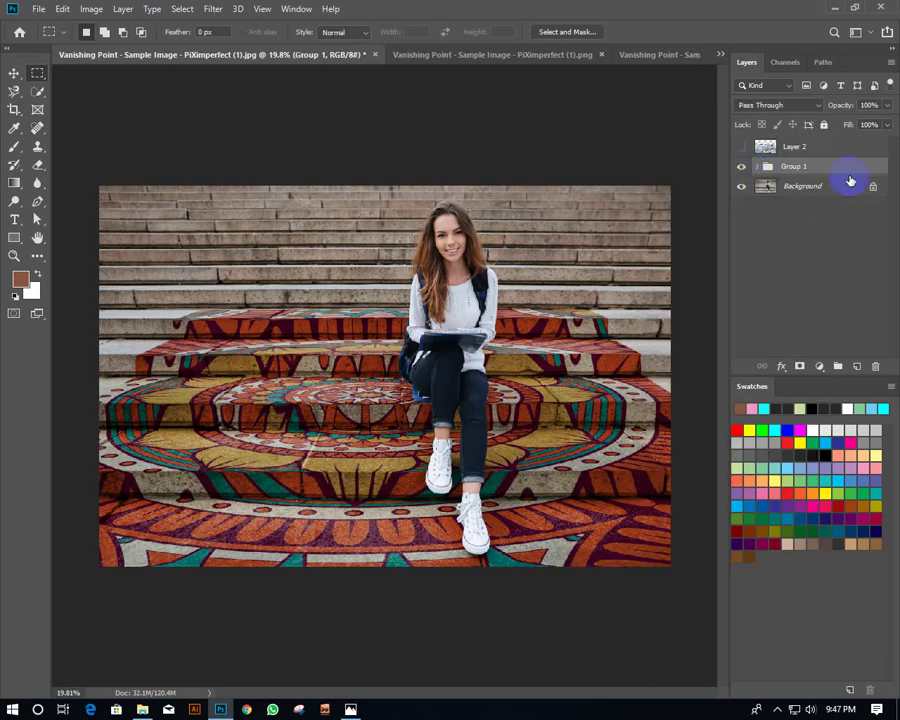
click(799, 366)
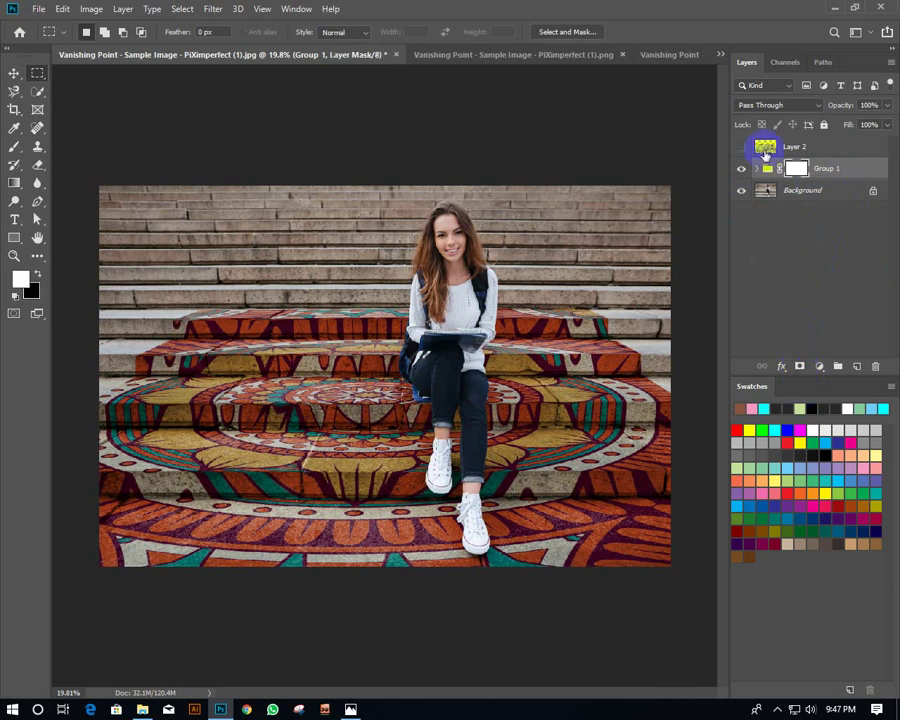
click(765, 146)
click(741, 146)
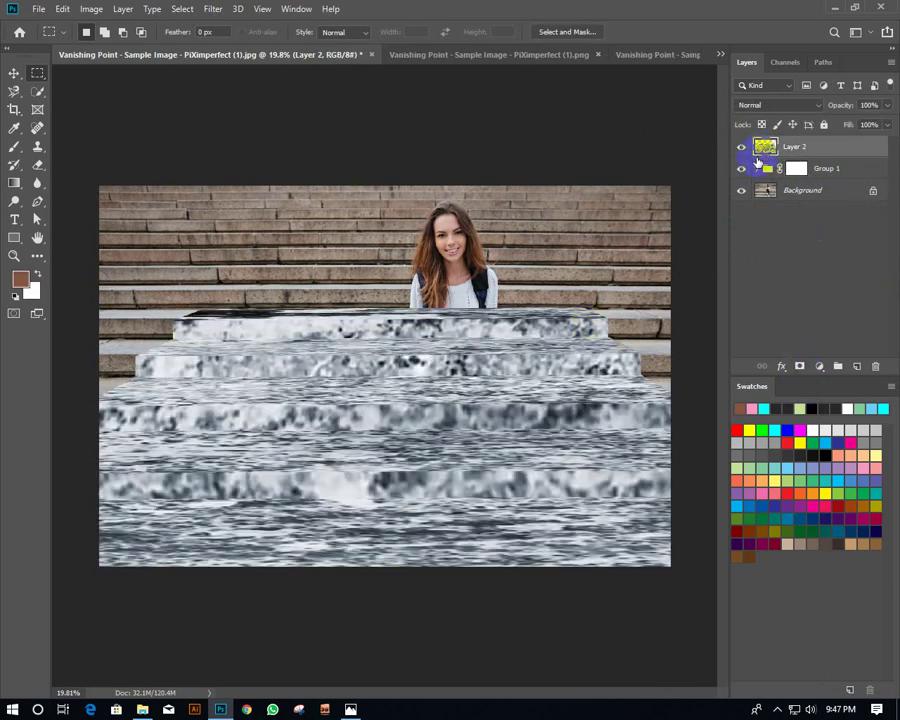
drag(758, 160, 793, 186)
alt+click(799, 173)
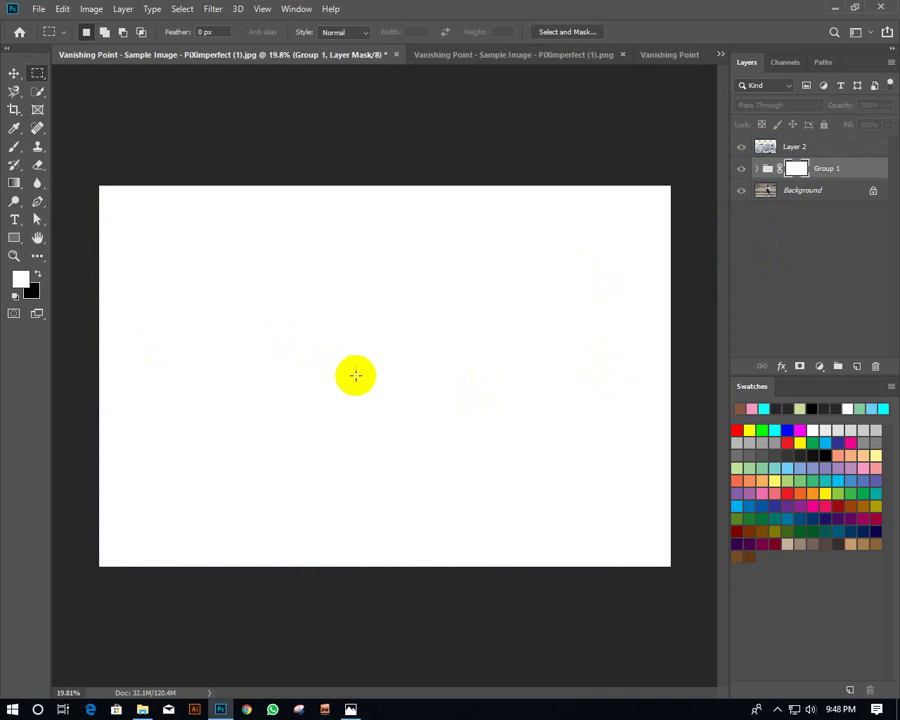
Paste Layer 2's grunge texture into Group 1's mask and shift it down over the steps.
click(734, 191)
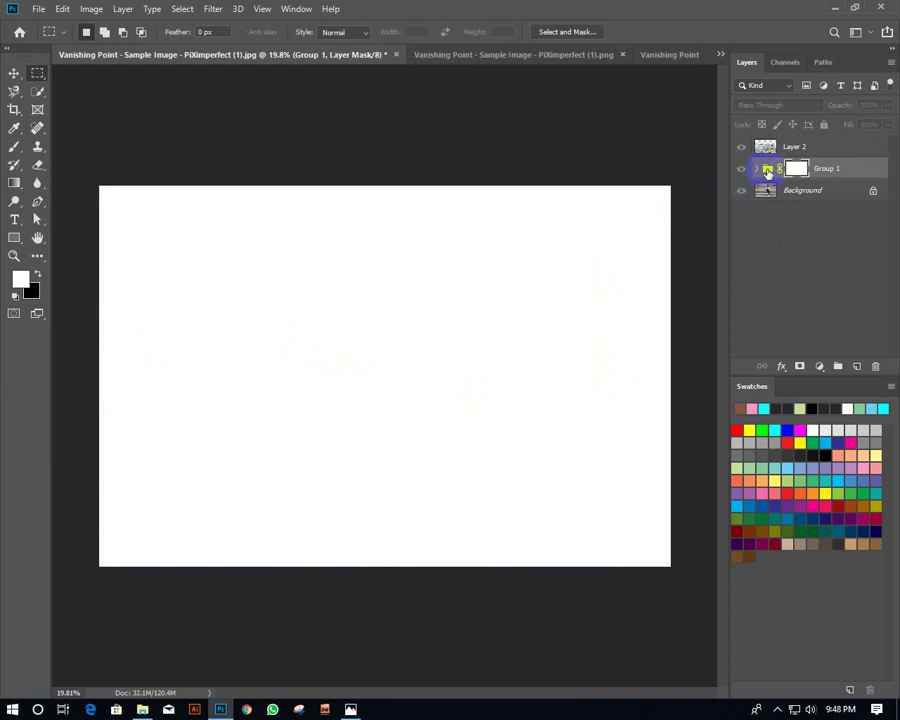
click(767, 152)
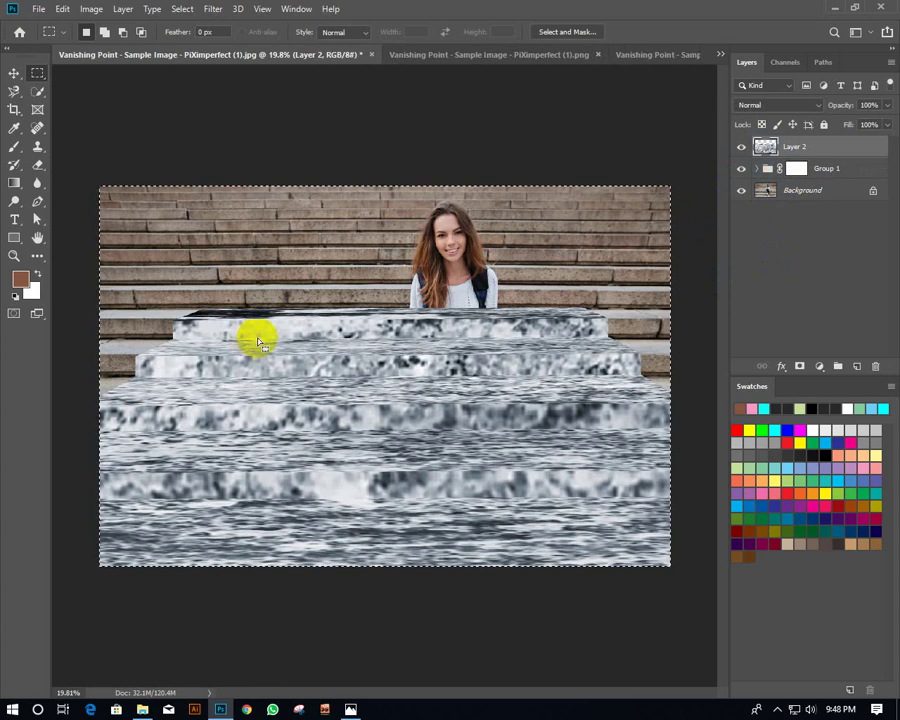
click(790, 190)
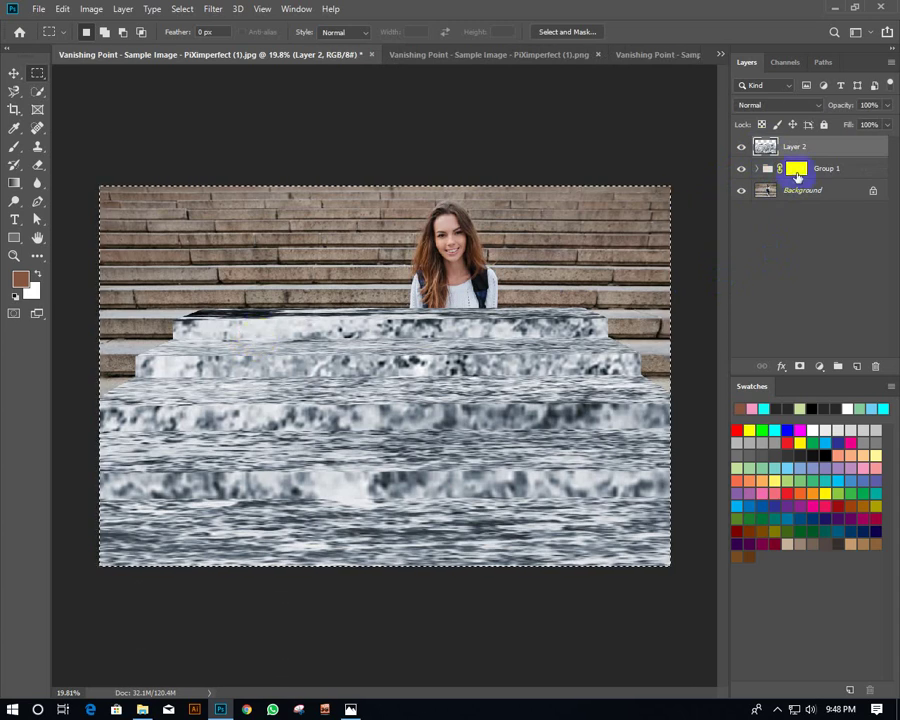
click(796, 172)
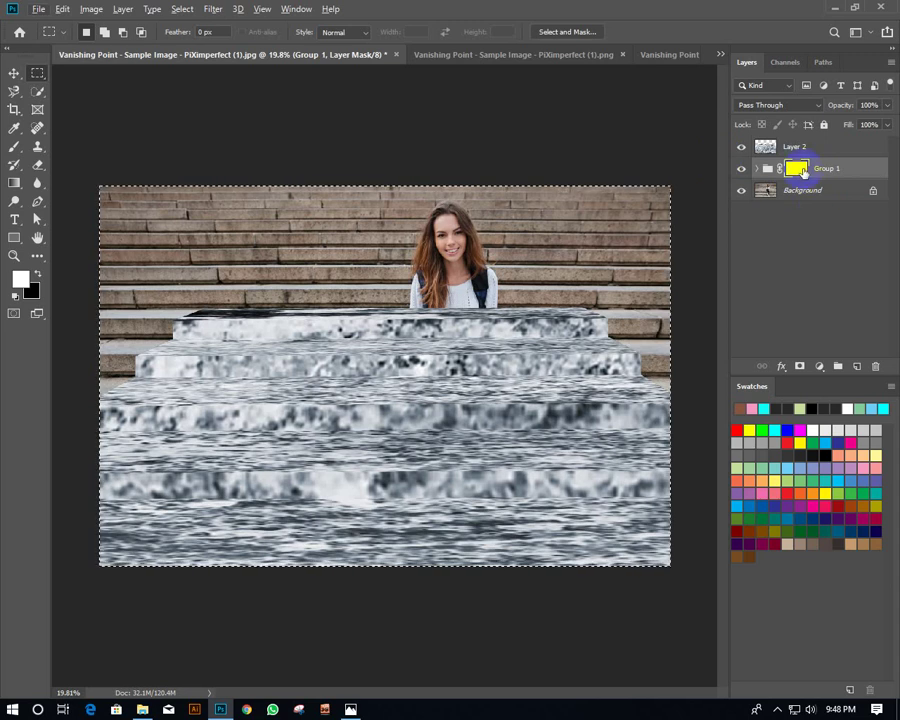
drag(801, 171, 779, 147)
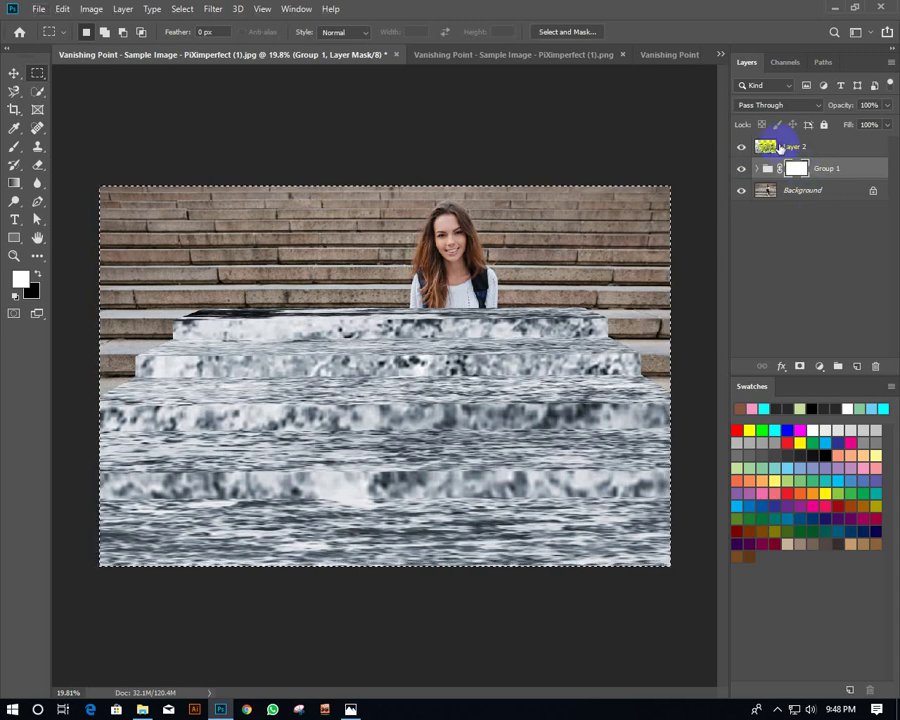
alt+click(797, 171)
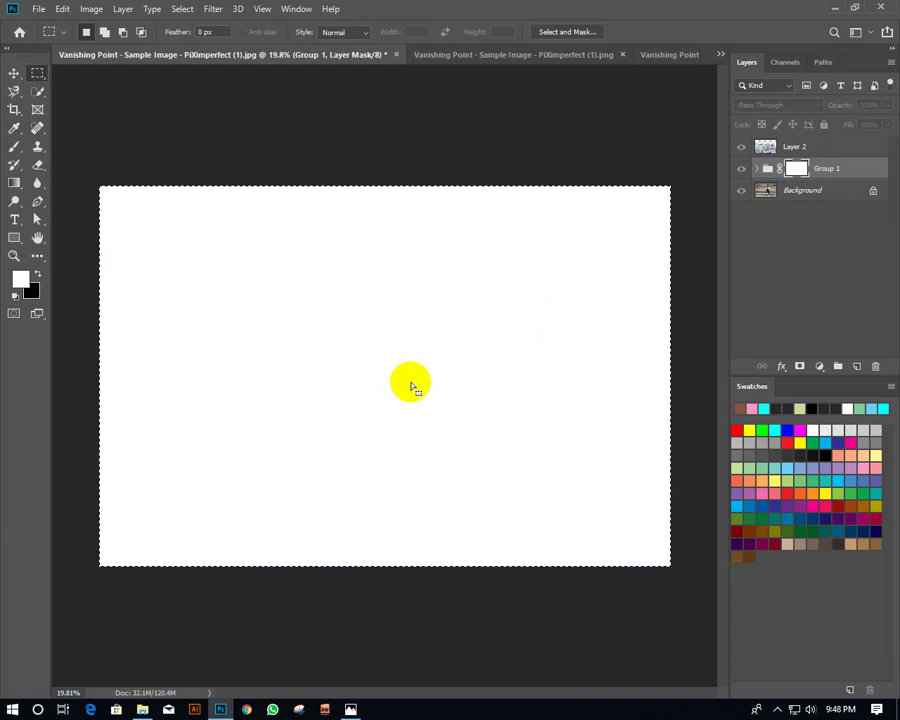
click(768, 149)
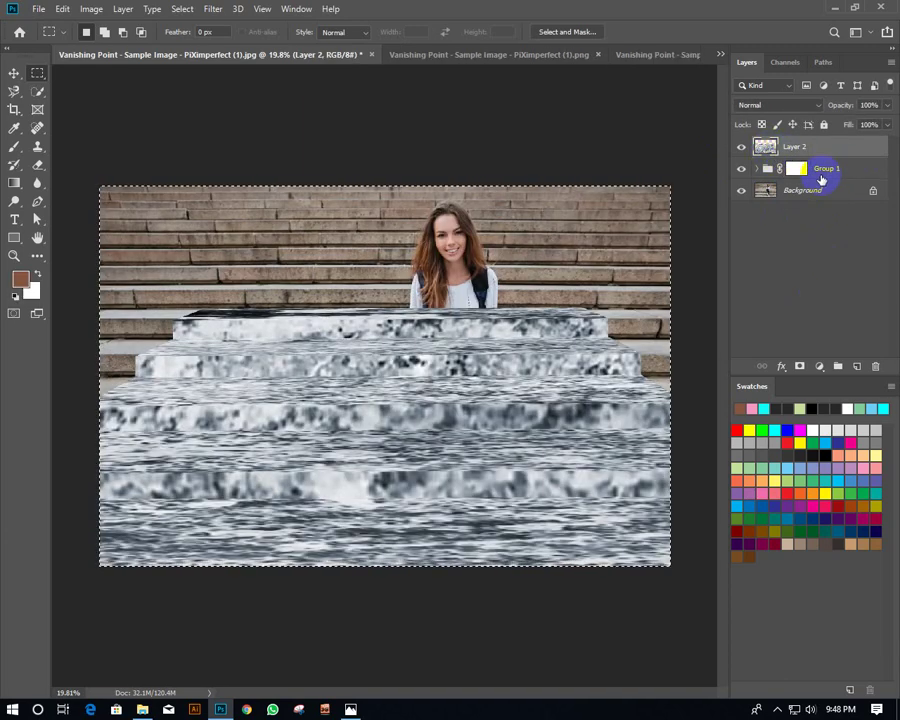
click(797, 170)
alt+click(799, 172)
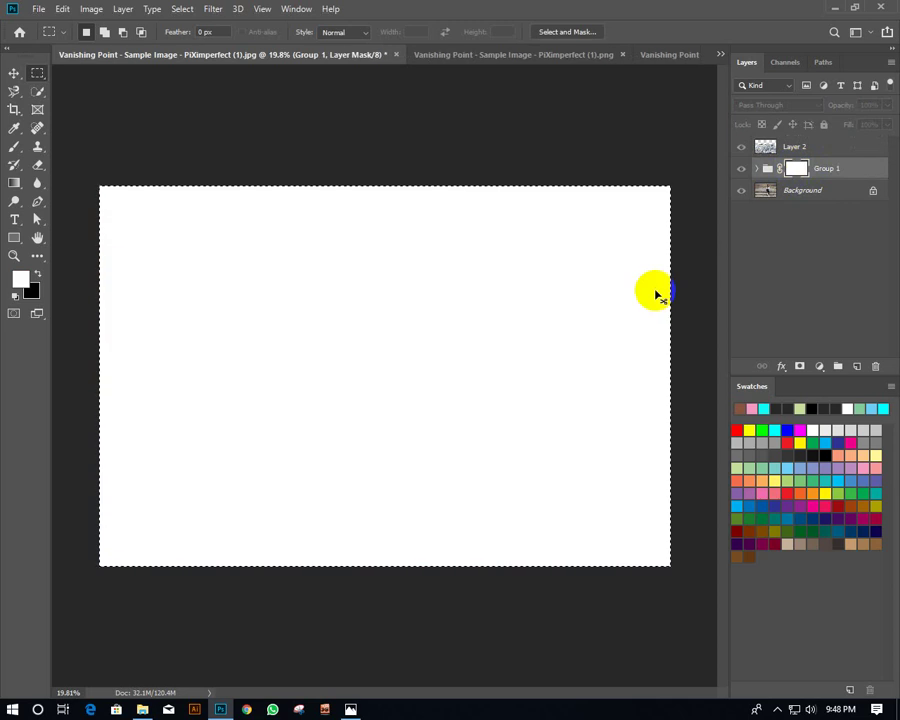
key(ctrl+v)
mouse_move(380, 344)
mouse_down()
mouse_move(403, 358)
mouse_move(402, 389)
mouse_up()
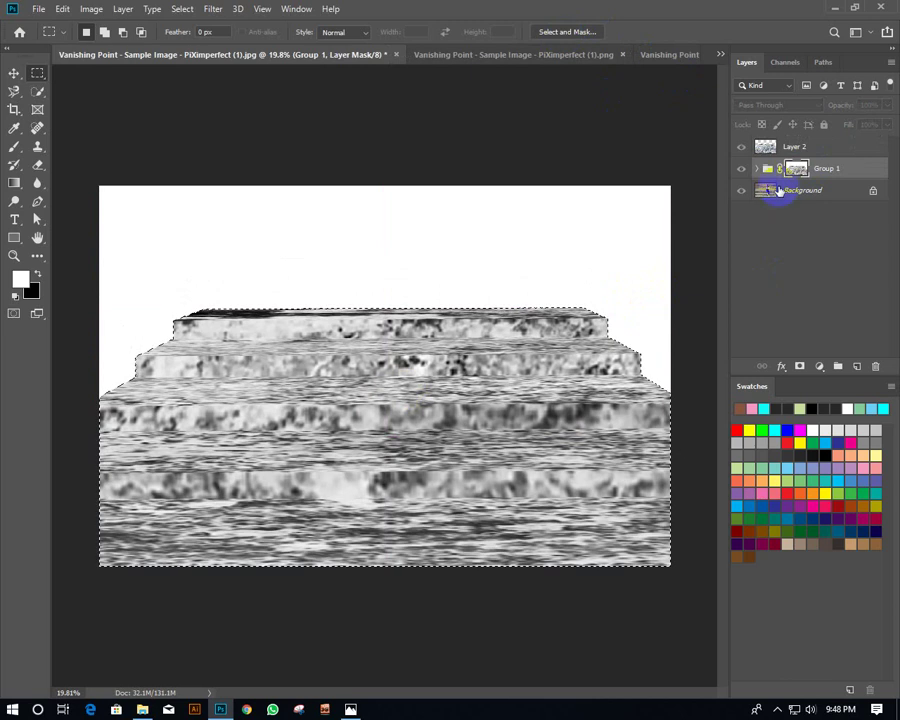
Toggle Layer 2's visibility to compare the worn mandala with and without it.
click(741, 148)
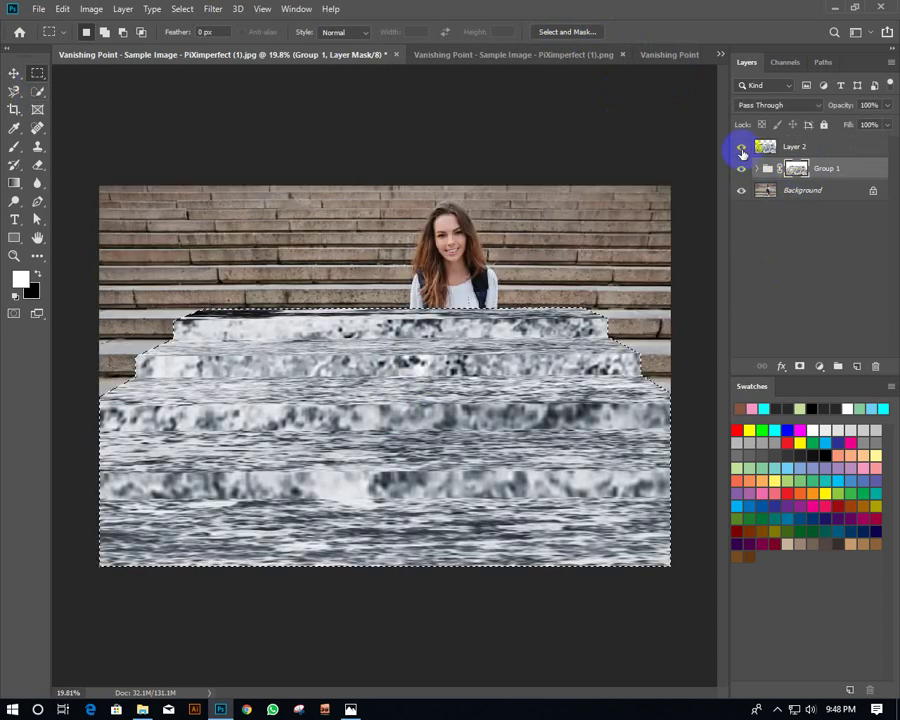
click(741, 147)
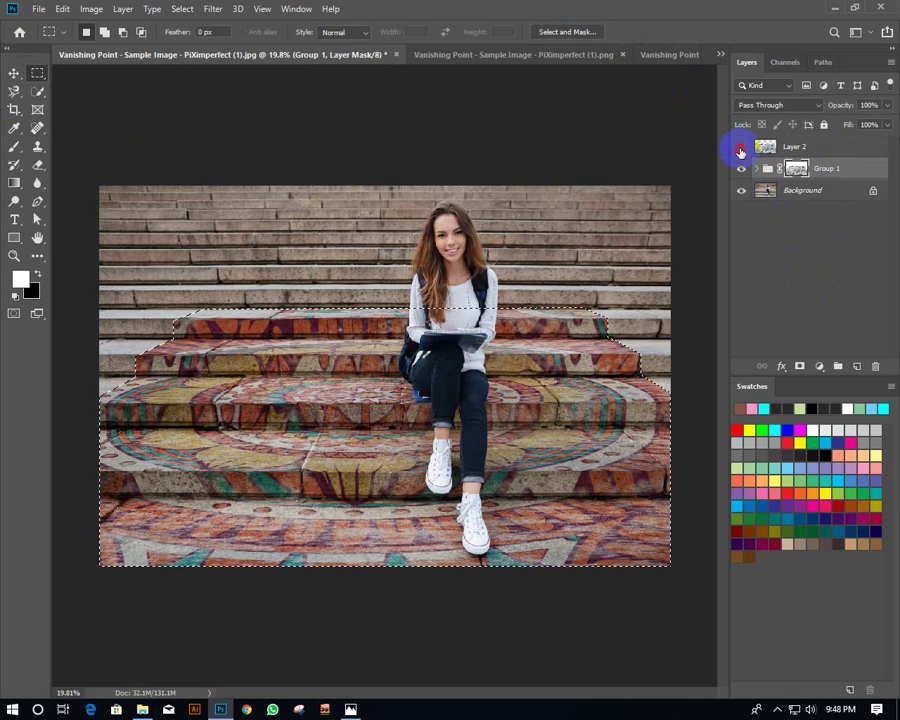
click(741, 150)
click(741, 151)
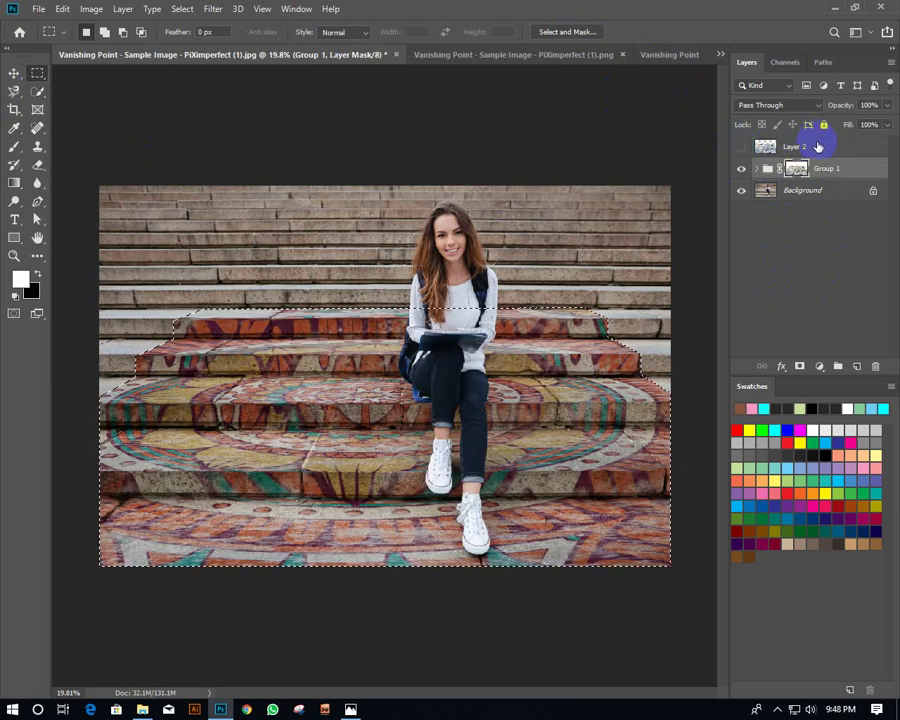
Drag Layer 2 to the trash, leaving Group 1 and Background.
drag(818, 147, 874, 366)
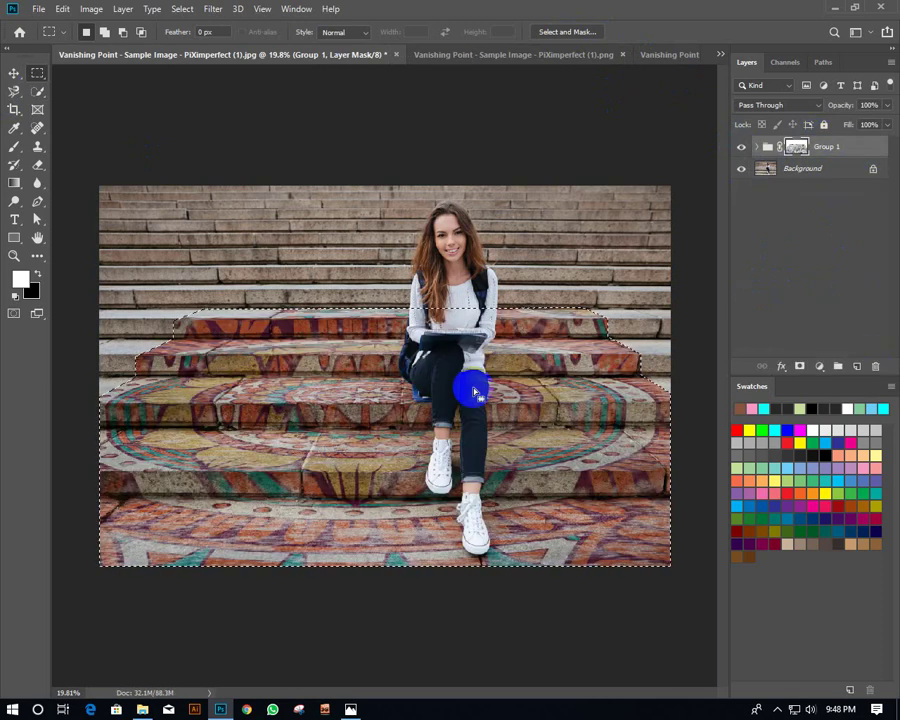
scroll(376, 483, up, 1)
scroll(378, 484, up, 1)
scroll(288, 568, up, 1)
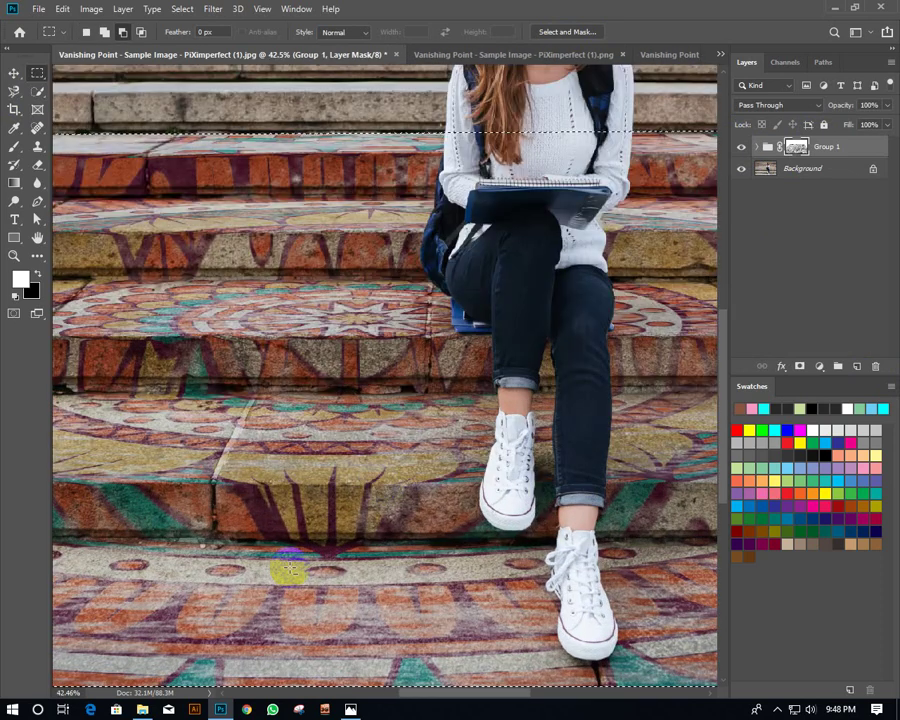
scroll(289, 618, down, 2)
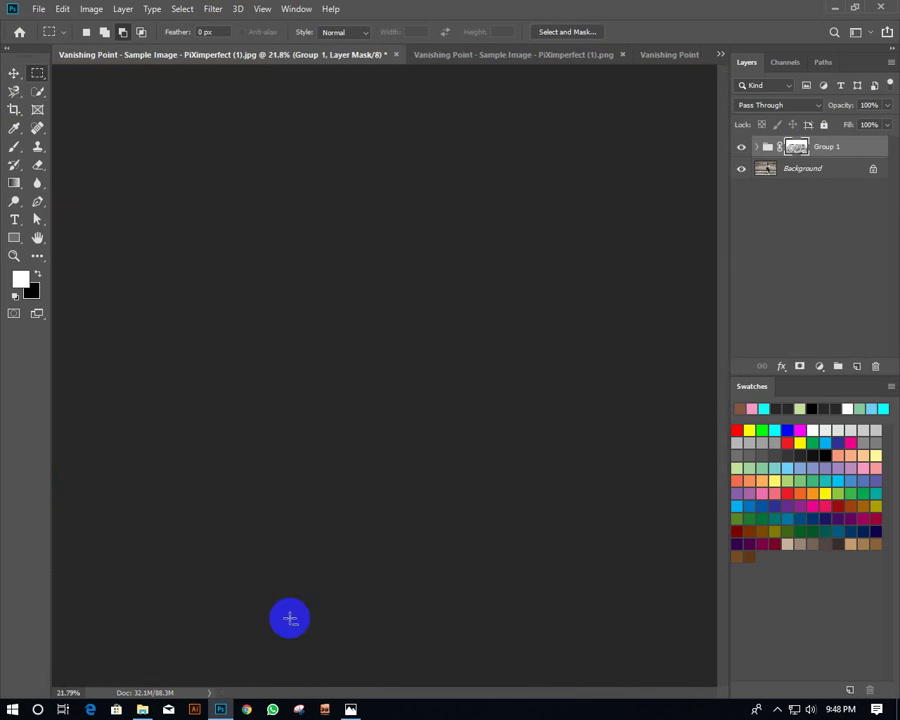
scroll(601, 338, down, 1)
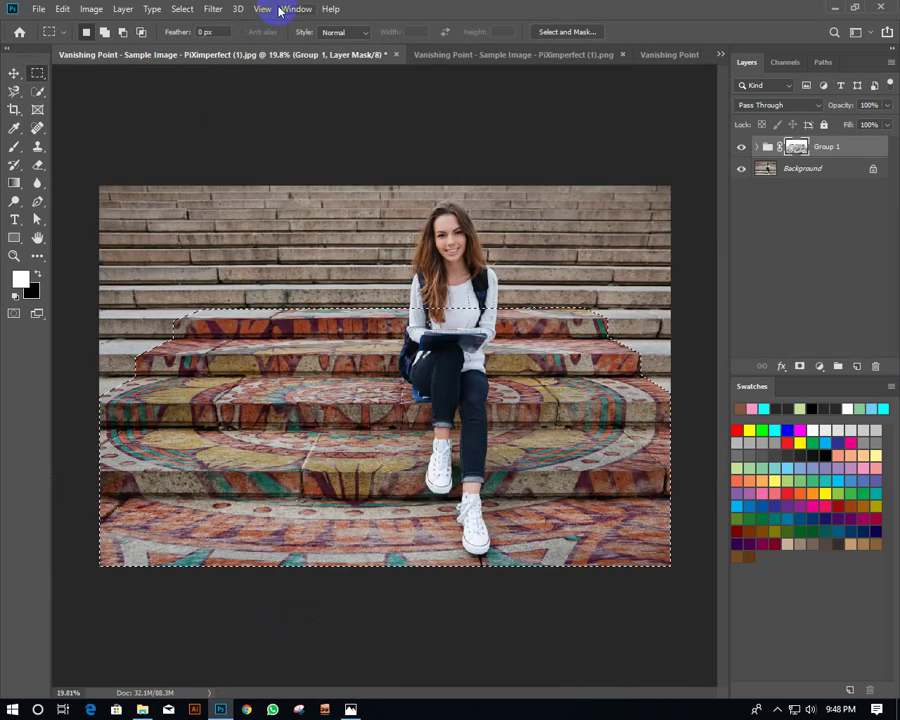
Apply Levels to Group 1's mask, raising the Output Levels black slider.
click(153, 12)
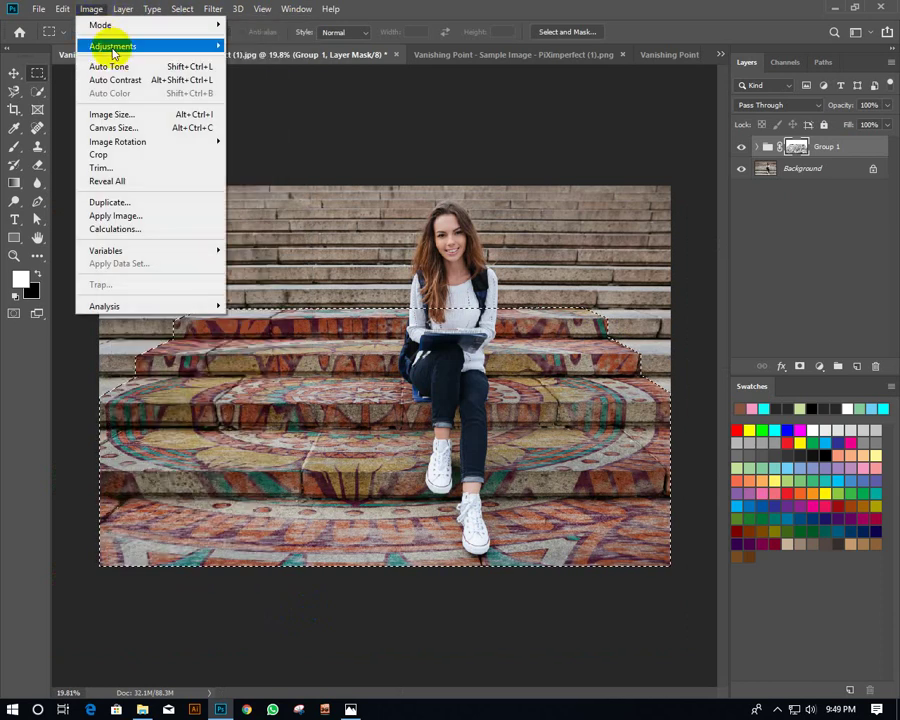
mouse_move(113, 46)
click(264, 60)
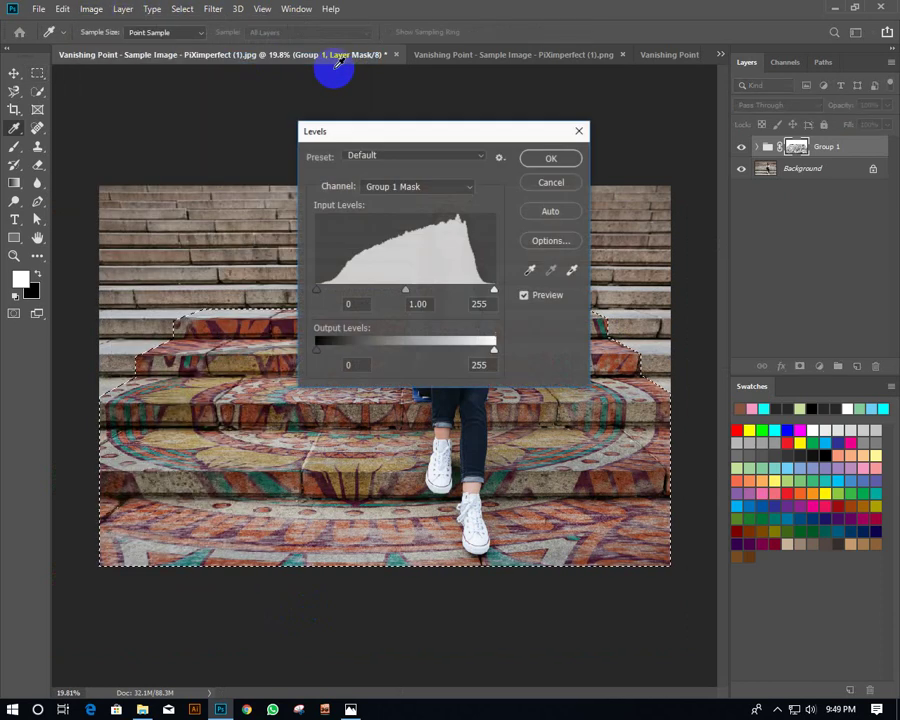
drag(407, 130, 645, 46)
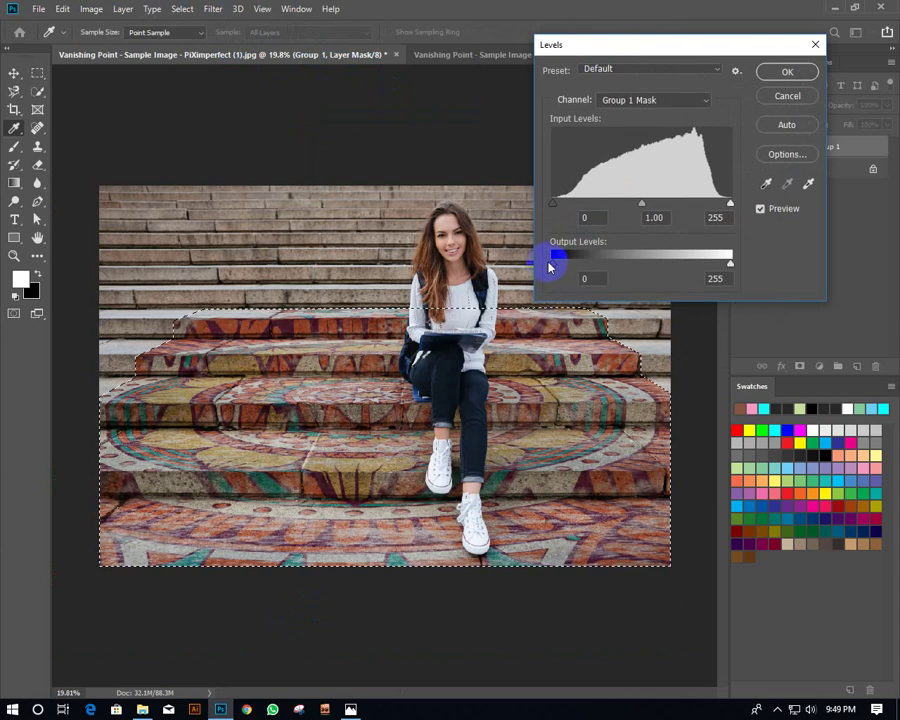
mouse_move(553, 270)
mouse_down()
mouse_move(733, 266)
mouse_move(598, 268)
mouse_up()
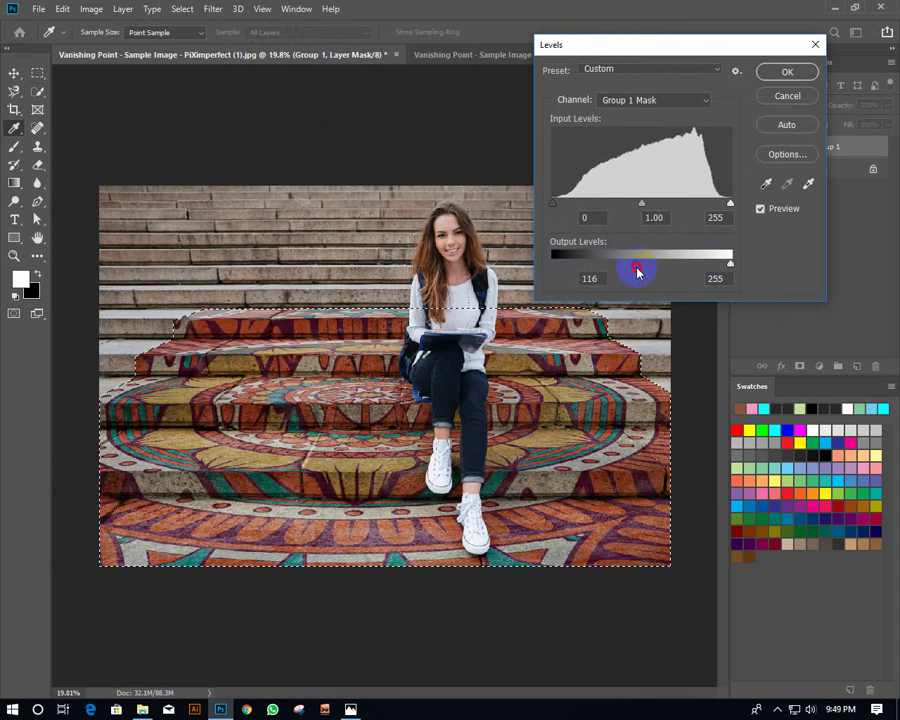
drag(591, 268, 576, 267)
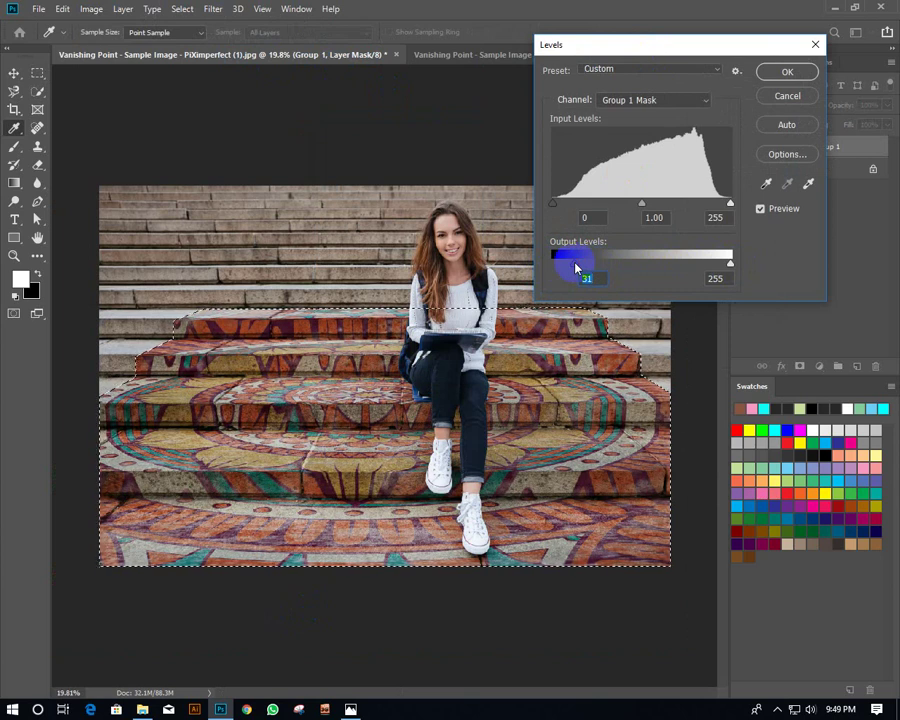
drag(575, 267, 593, 265)
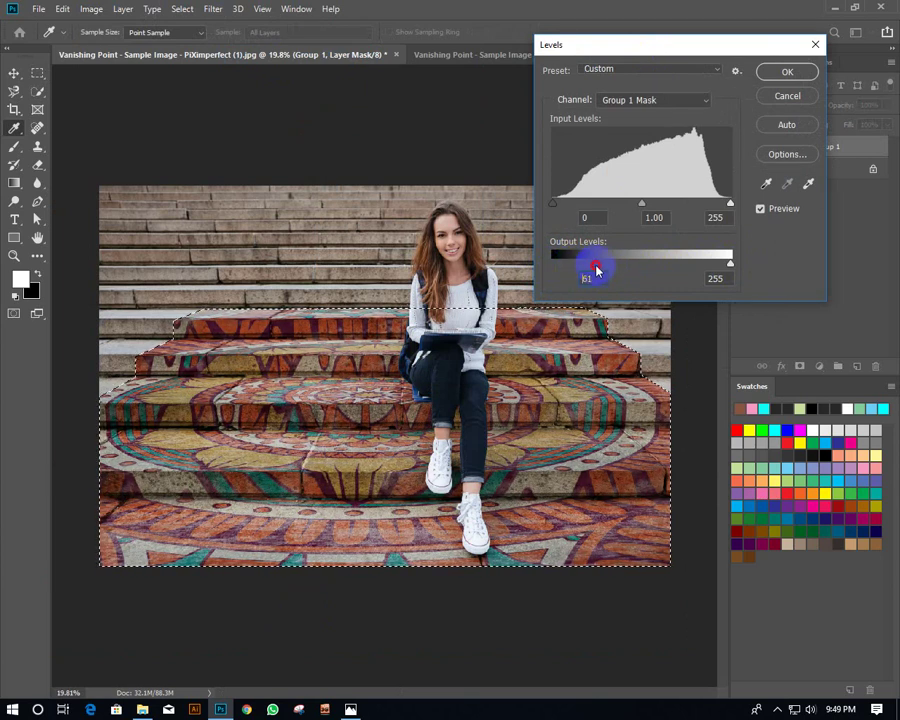
click(805, 68)
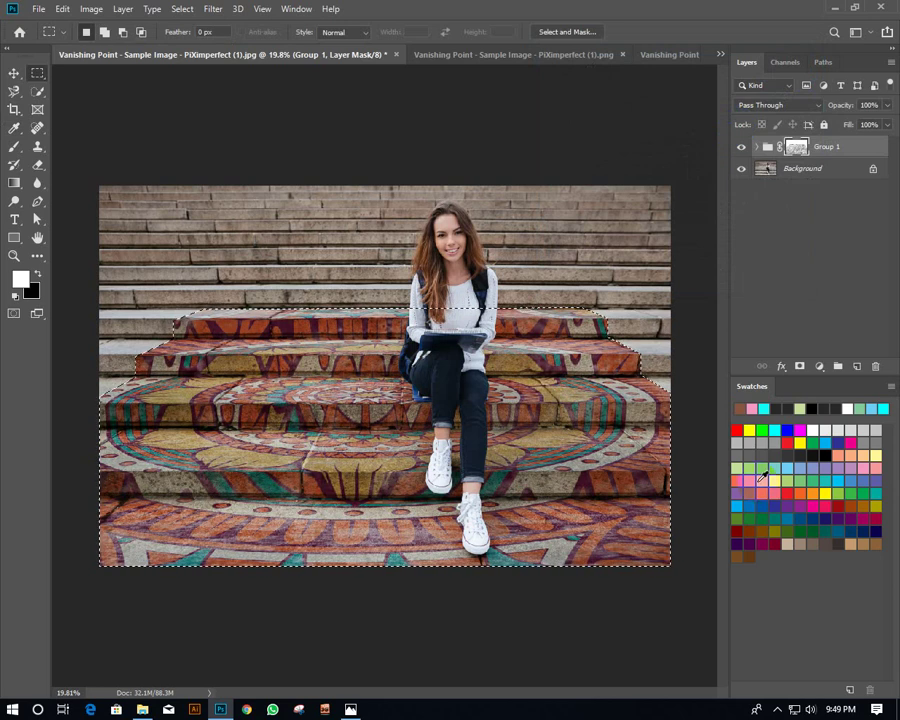
Deselect the steps and zoom in on the top painted step.
key(ctrl+d)
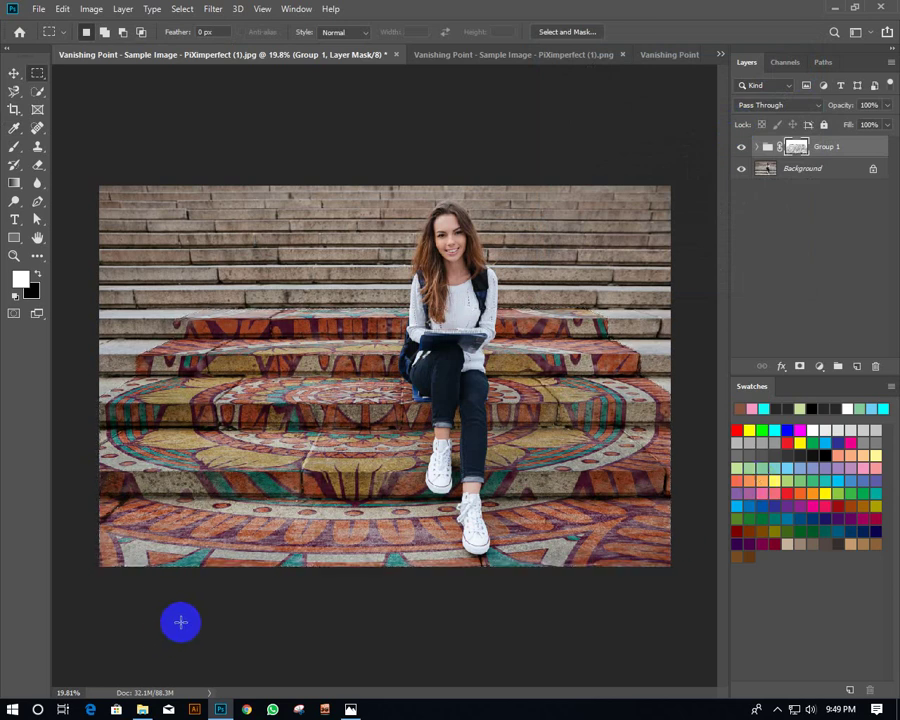
scroll(183, 621, up, 2)
scroll(192, 614, up, 2)
scroll(268, 578, up, 2)
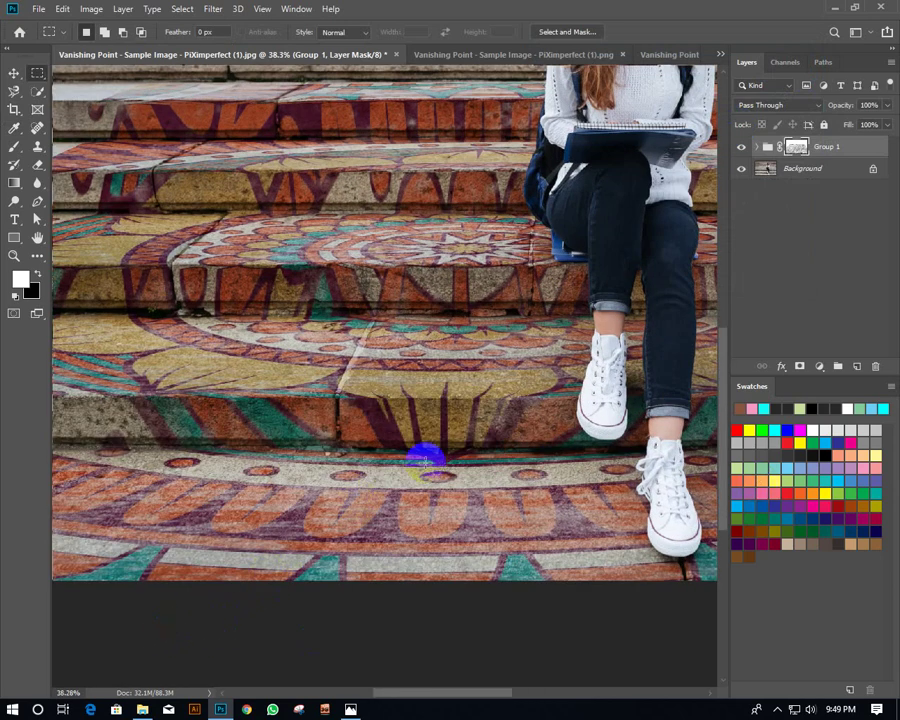
scroll(422, 452, up, 2)
scroll(355, 420, down, 2)
scroll(362, 422, down, 2)
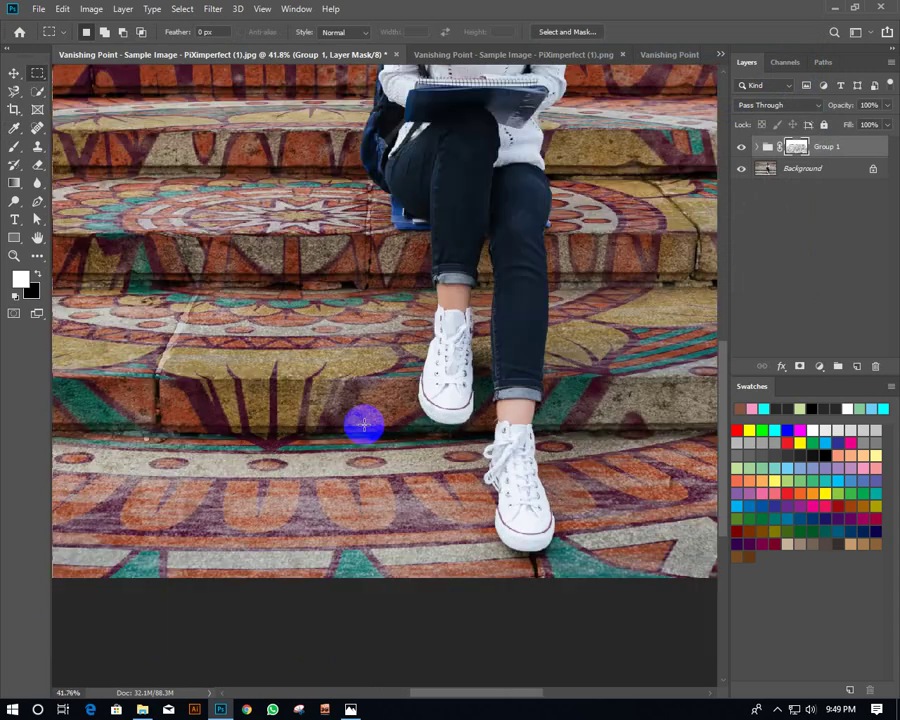
scroll(125, 297, down, 1)
scroll(472, 361, up, 2)
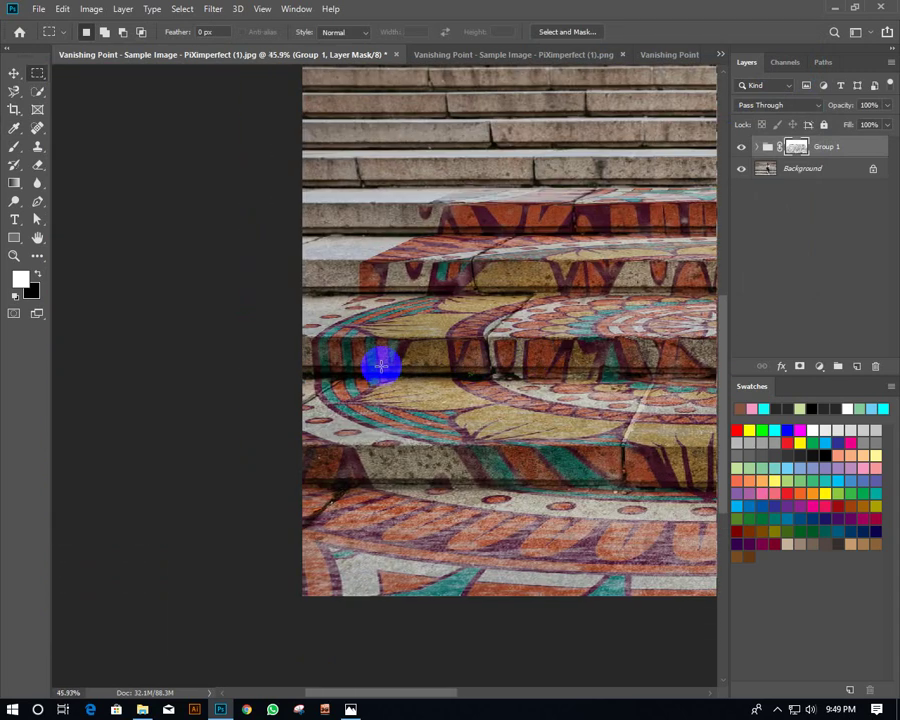
scroll(380, 345, up, 2)
scroll(378, 343, down, 2)
scroll(297, 452, up, 2)
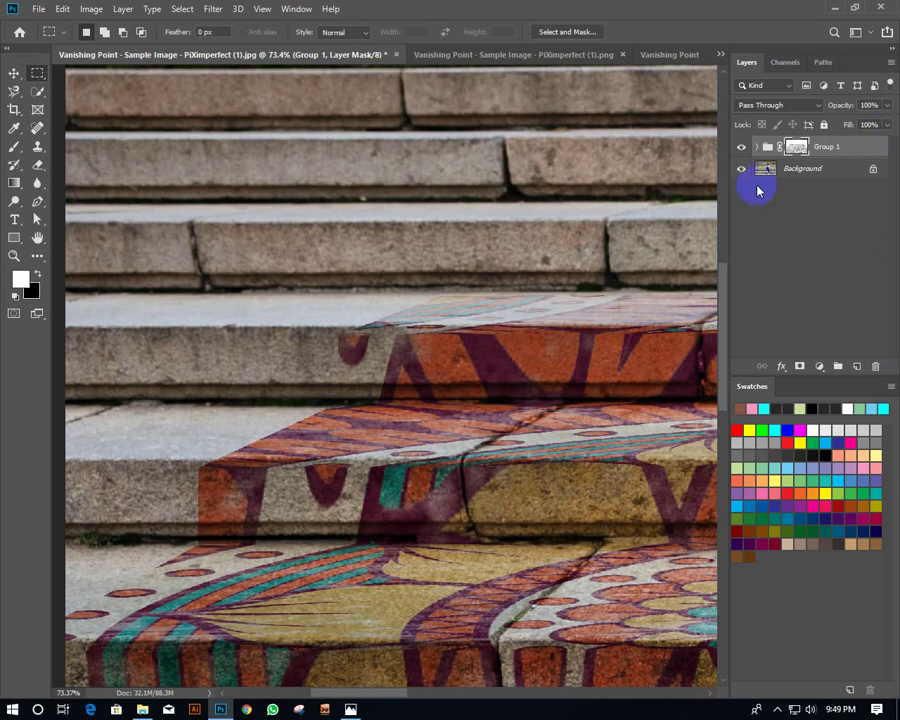
Expand Group 1, select Layer 1, and paint the pattern's upper step edge with a 40 px brush.
click(755, 148)
click(776, 172)
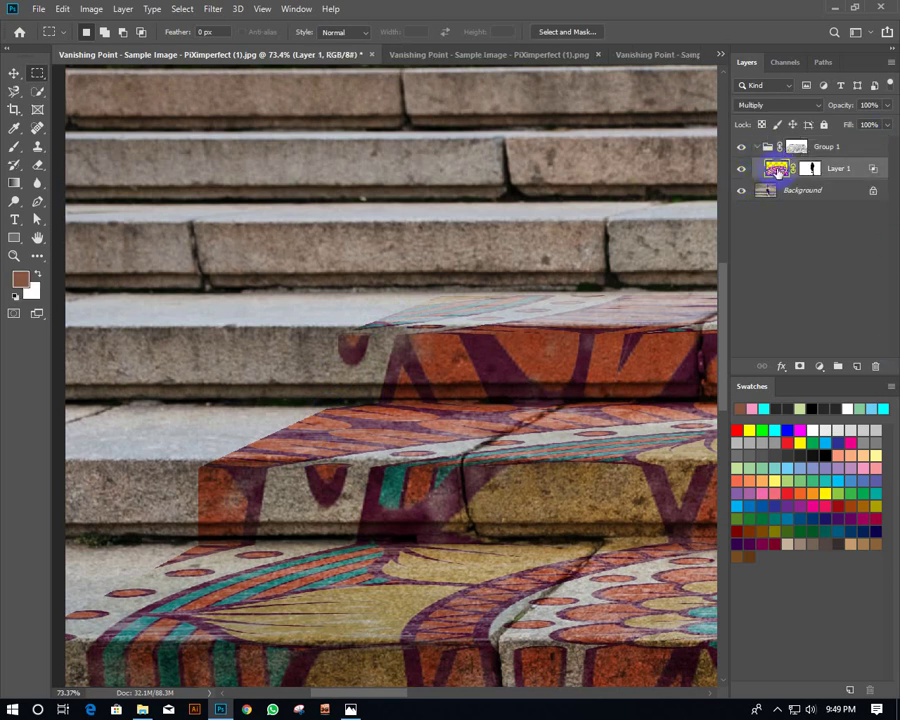
click(14, 146)
key(bracketright)
key(bracketright)
key(bracketright)
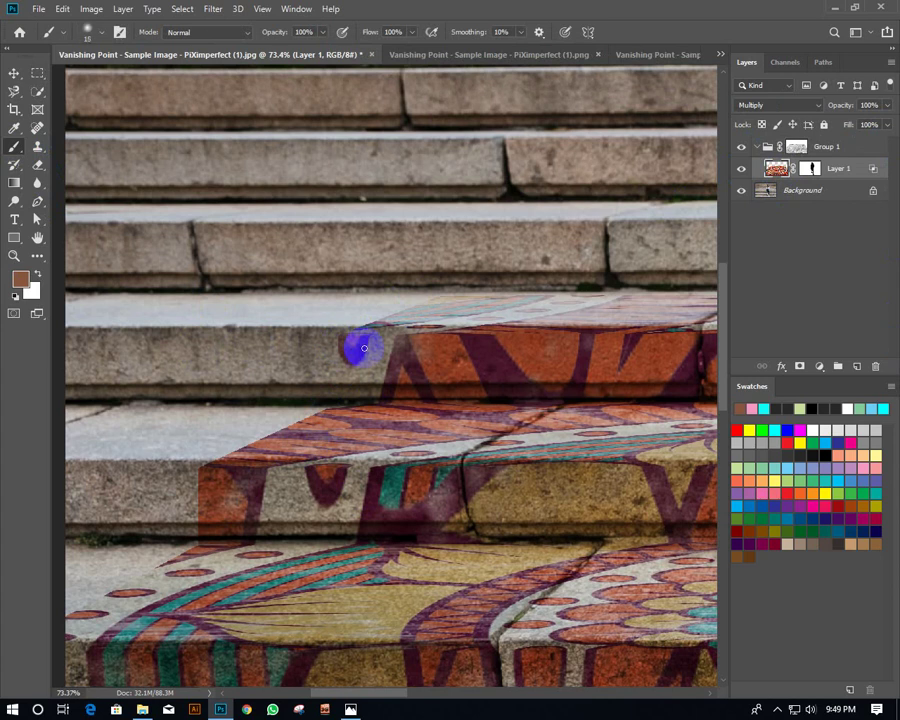
drag(357, 348, 436, 297)
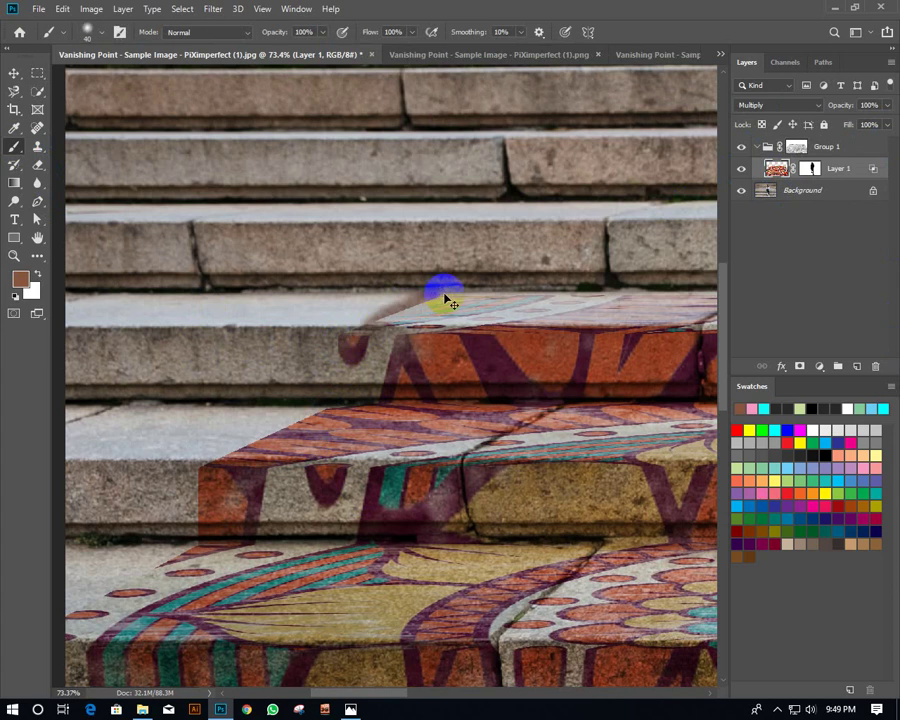
key(ctrl+z)
key(ctrl+shift+d)
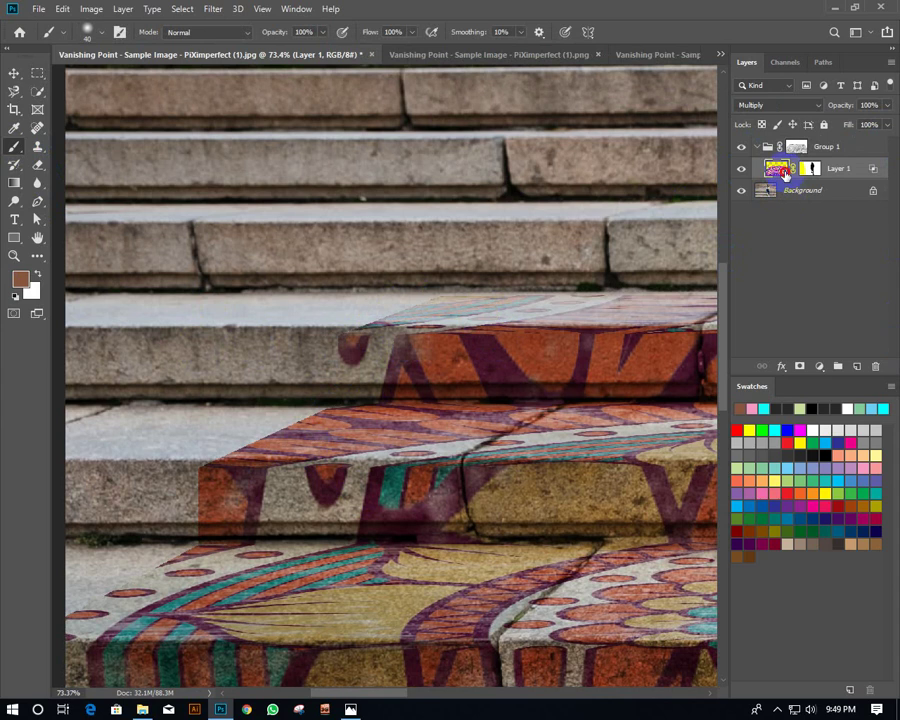
double_click(785, 172)
click(770, 38)
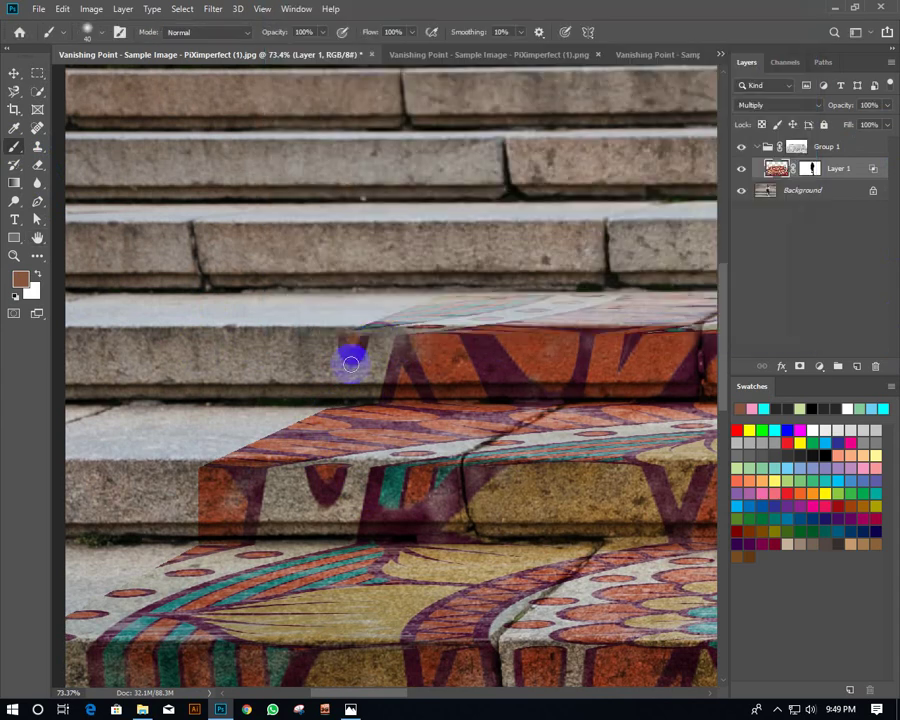
drag(345, 335, 377, 325)
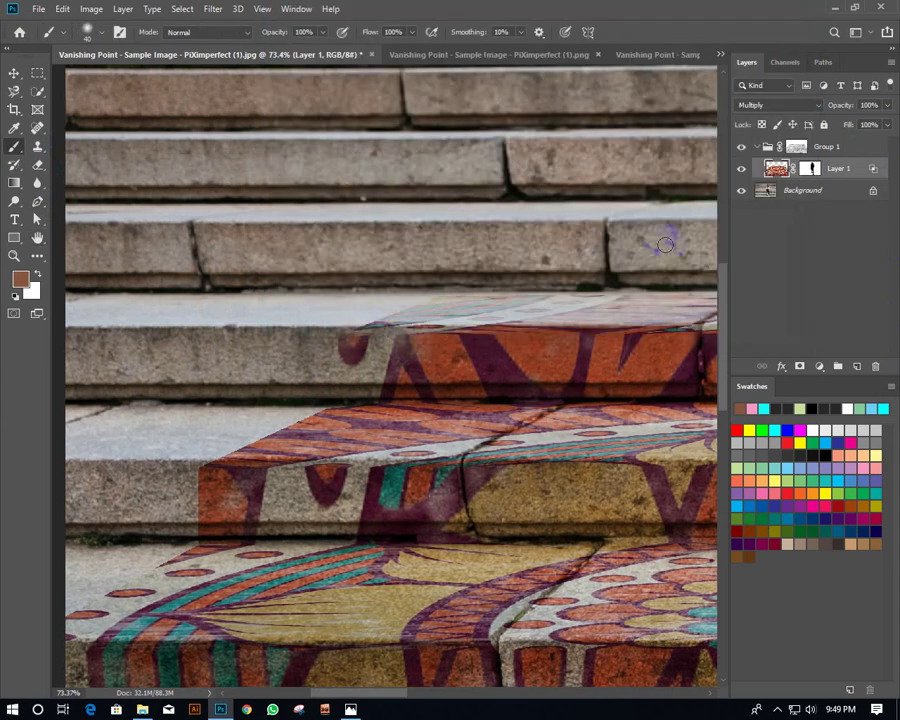
Target Layer 1's mask and tidy the pattern along the upper step edge.
click(810, 169)
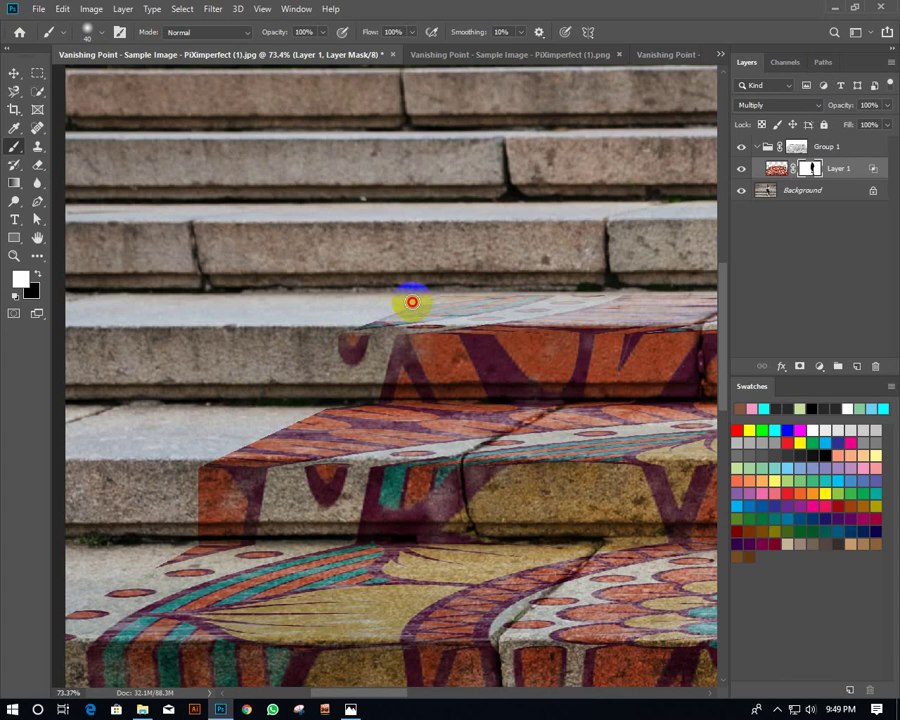
click(778, 150)
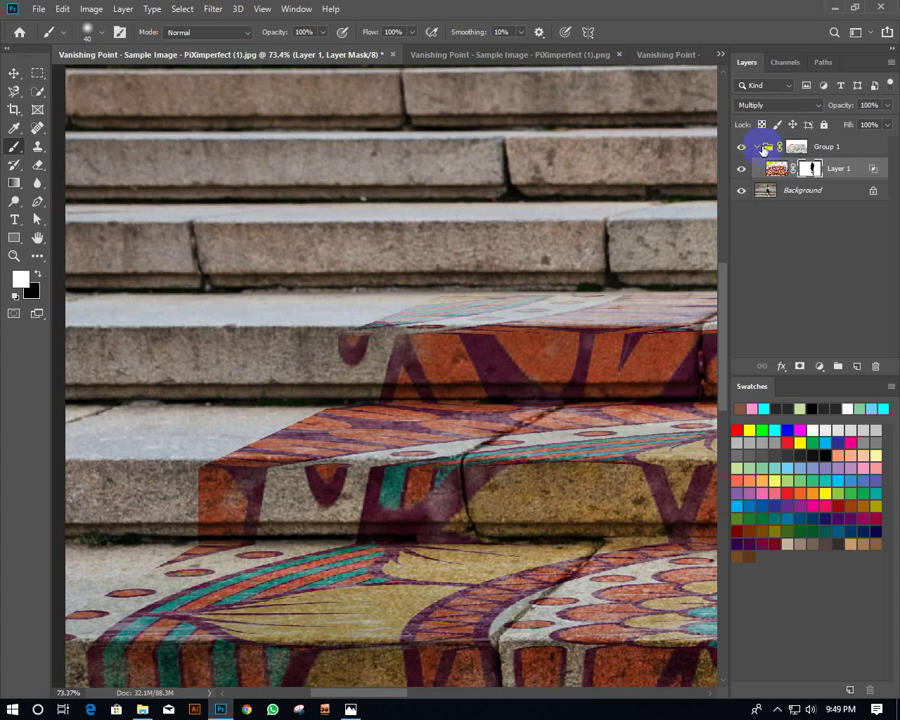
click(760, 147)
click(760, 147)
click(765, 192)
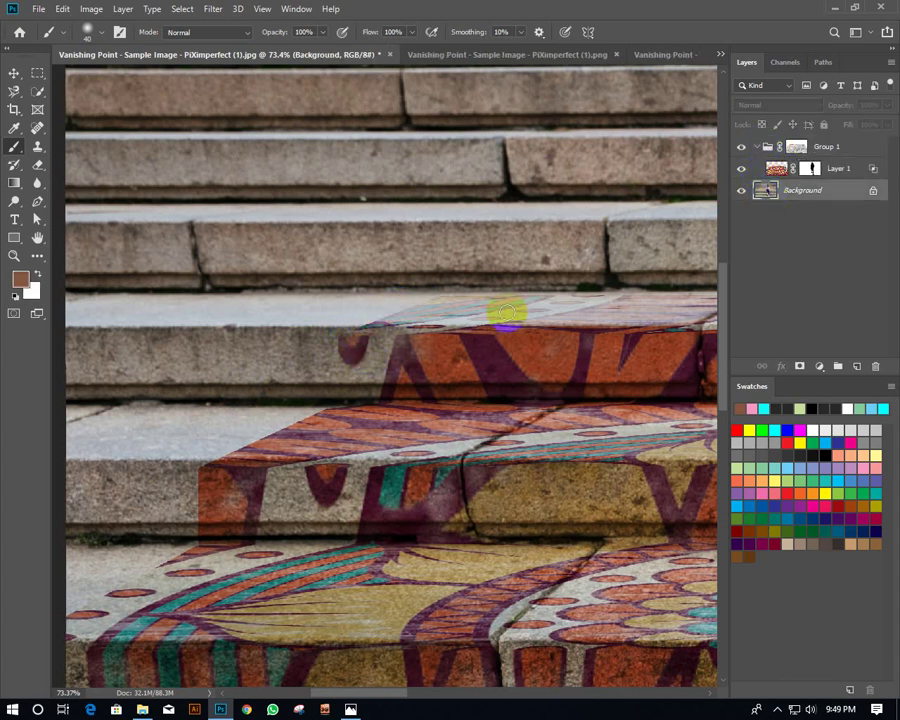
double_click(776, 170)
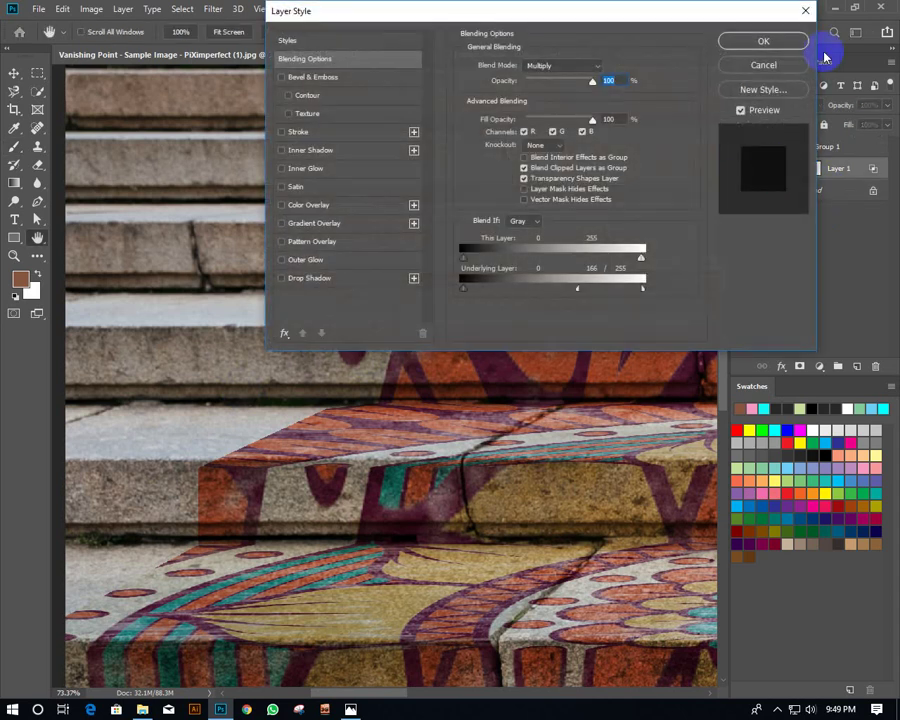
key(Return)
key(b)
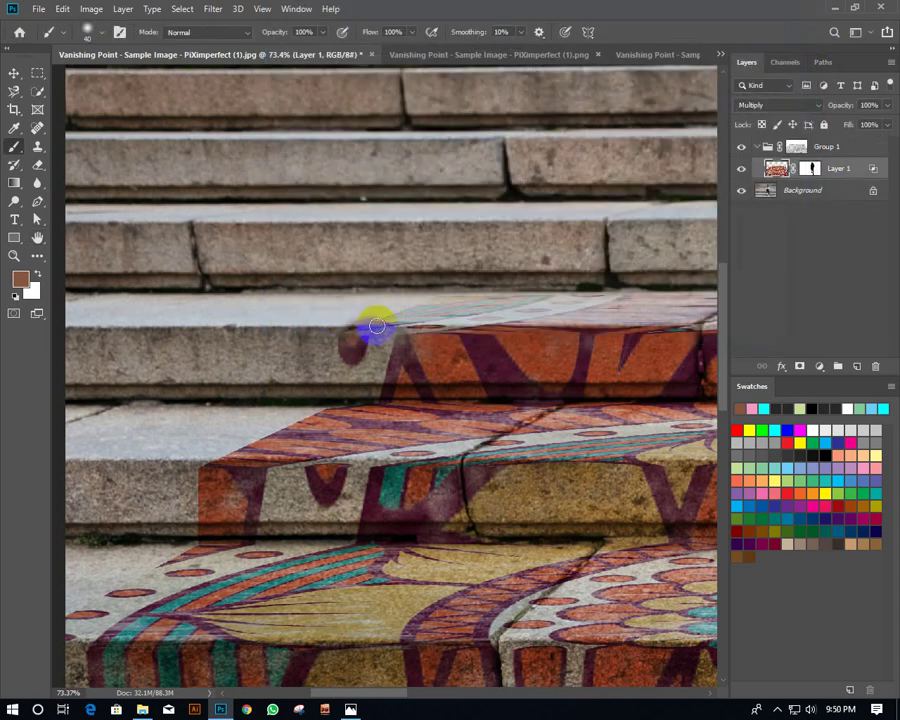
mouse_move(376, 326)
mouse_down()
mouse_move(356, 336)
mouse_move(420, 290)
mouse_move(330, 310)
mouse_move(340, 320)
mouse_up()
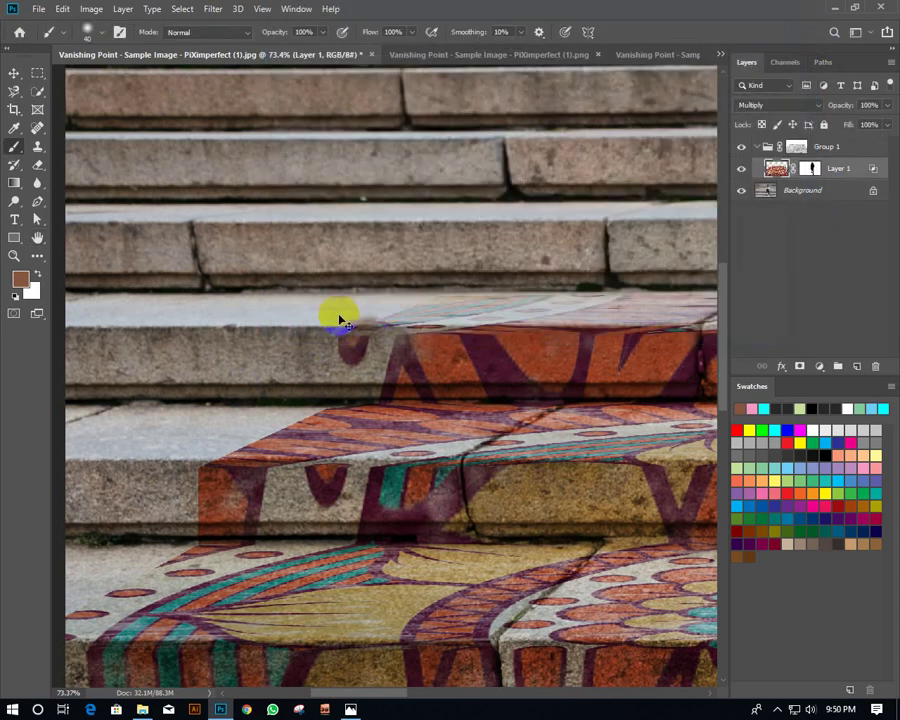
Choose a General Brushes preset and paint out the purple spill on the plain step.
click(88, 31)
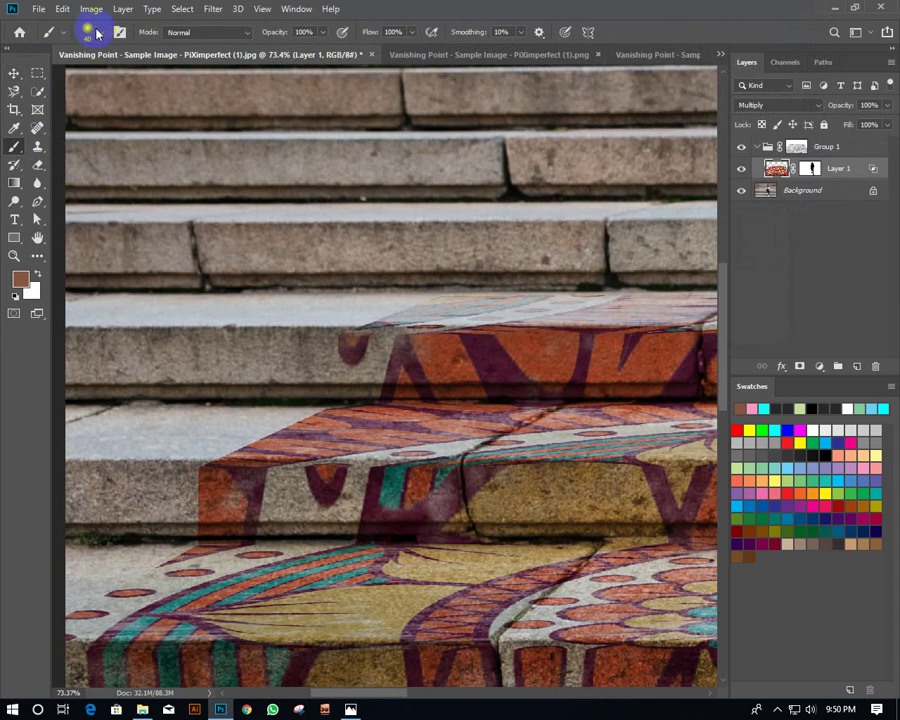
click(90, 31)
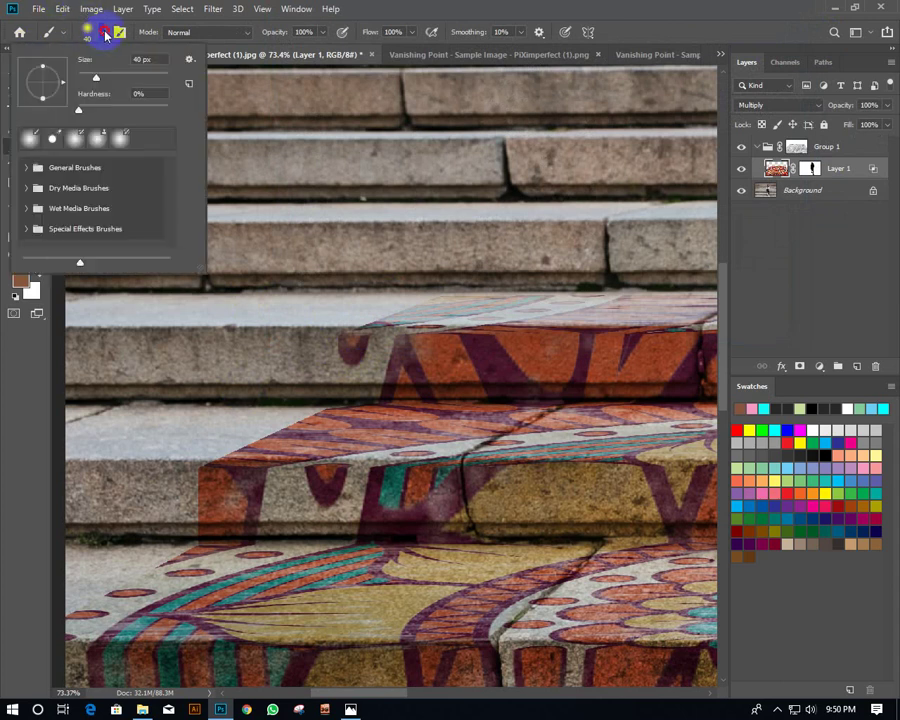
click(31, 172)
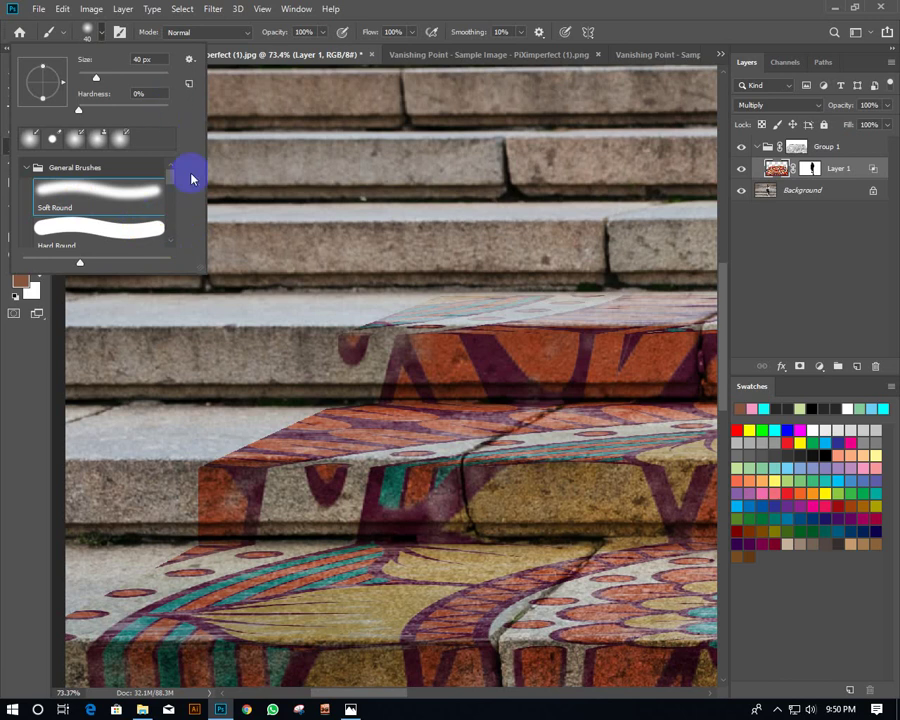
click(16, 321)
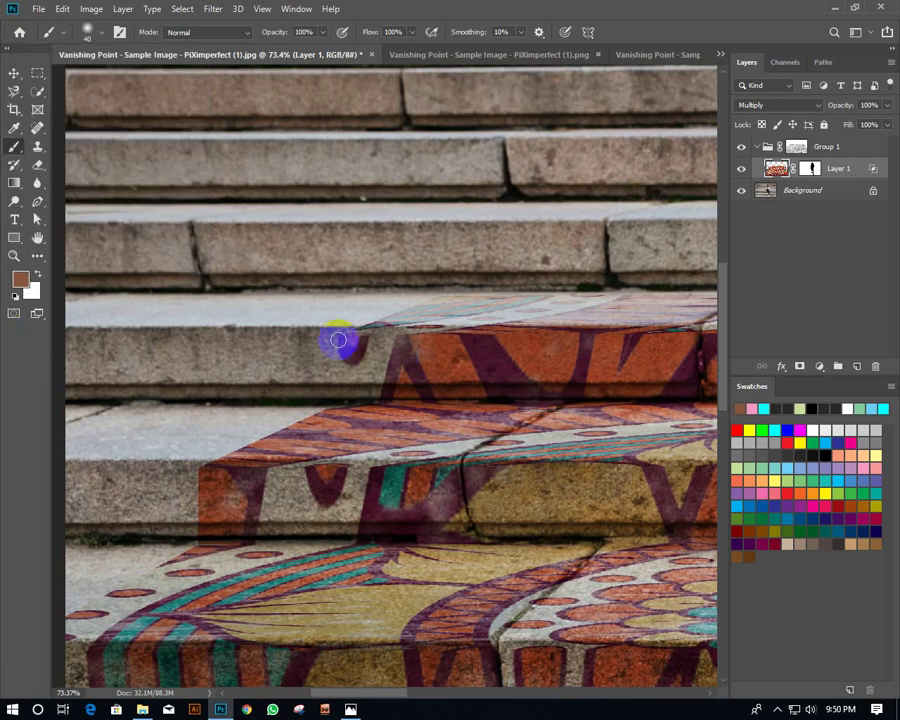
drag(338, 344, 339, 370)
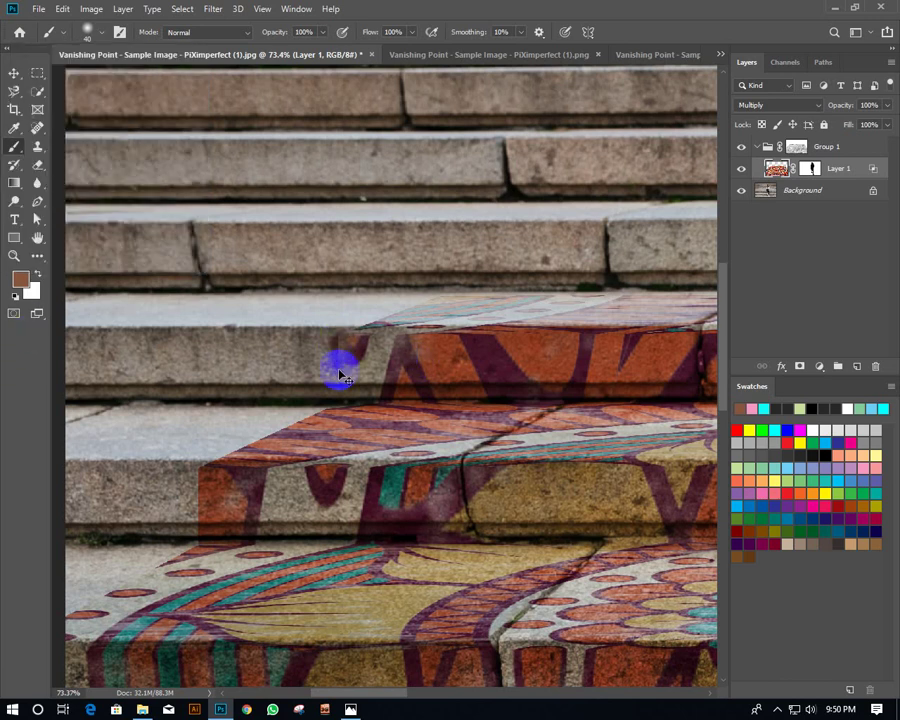
click(822, 168)
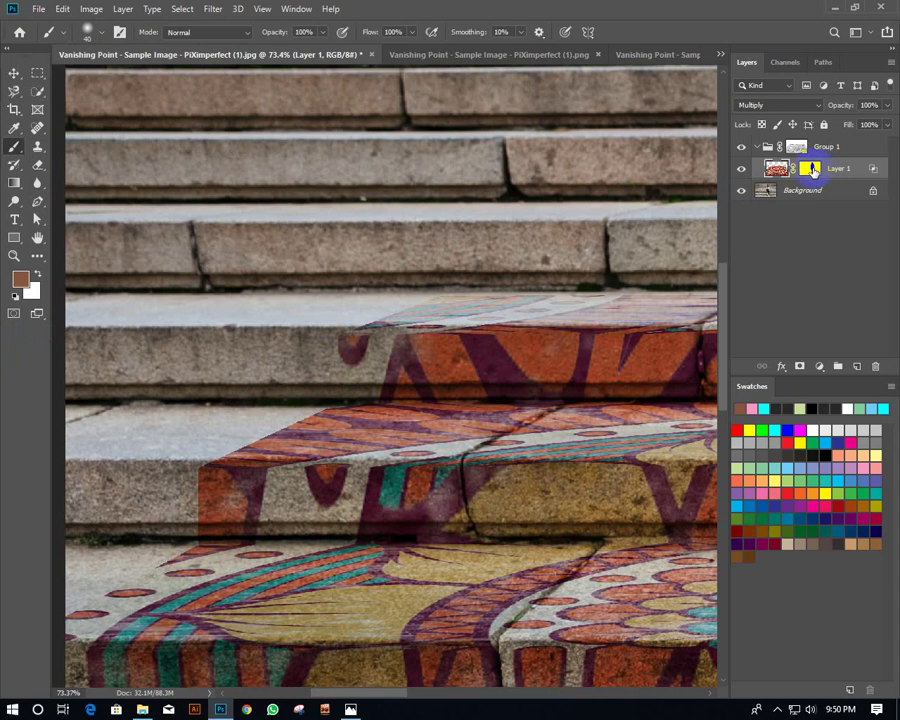
click(766, 190)
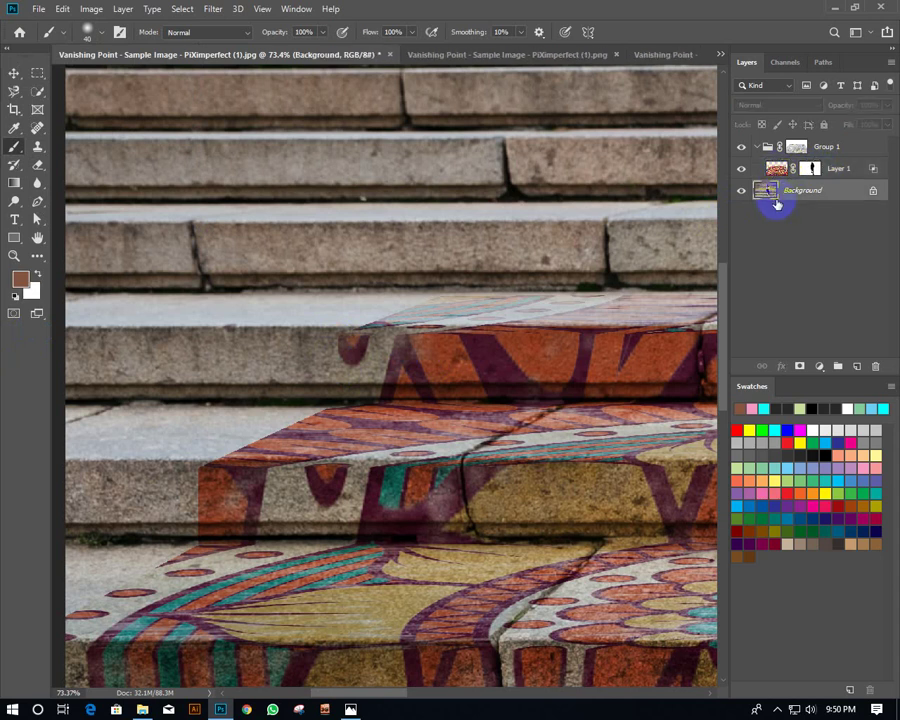
click(776, 169)
double_click(777, 171)
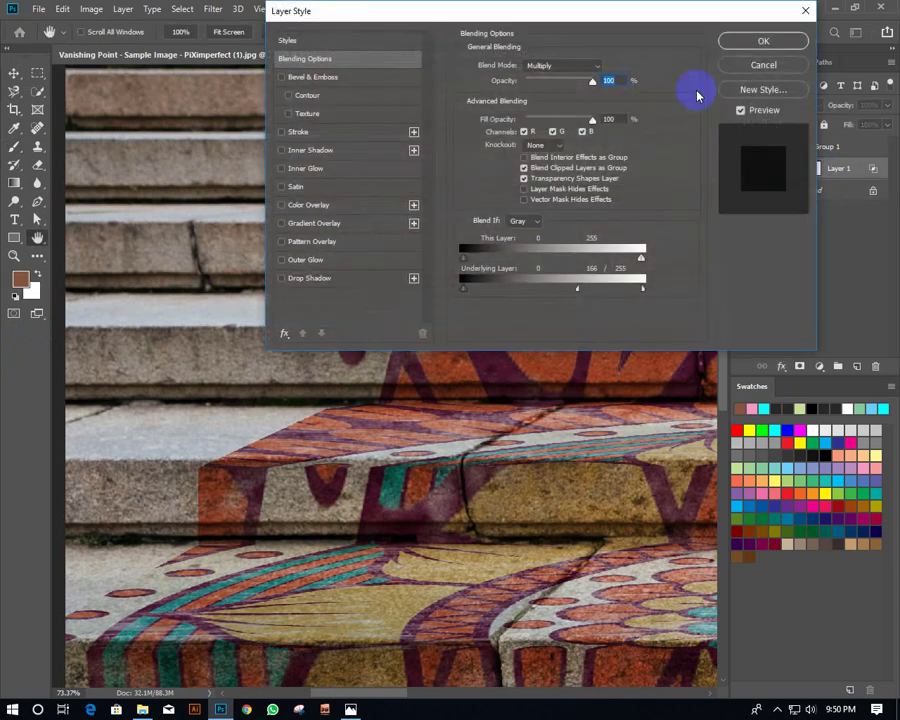
click(779, 44)
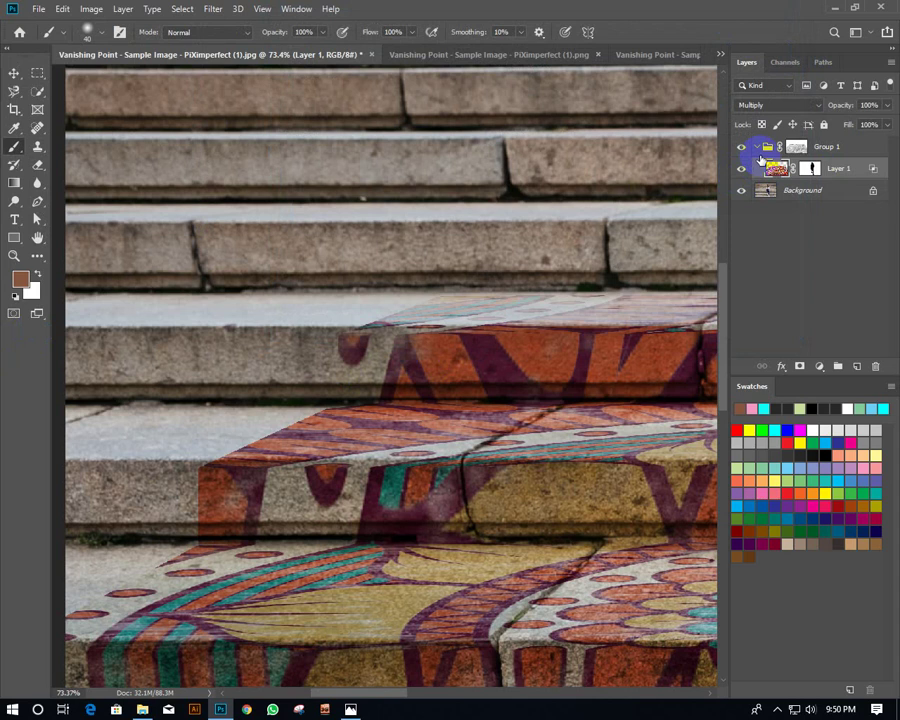
Paint on Group 1's mask to reveal more pattern along the step's top edge.
drag(794, 163, 797, 147)
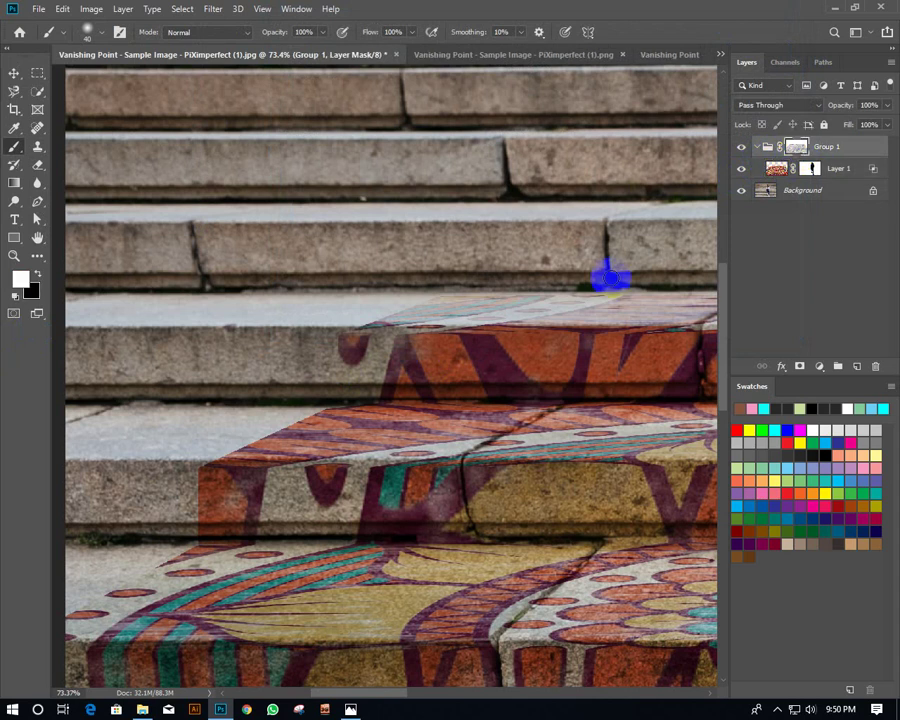
click(353, 327)
mouse_move(367, 326)
mouse_down()
mouse_move(427, 300)
mouse_move(595, 266)
mouse_up()
click(778, 190)
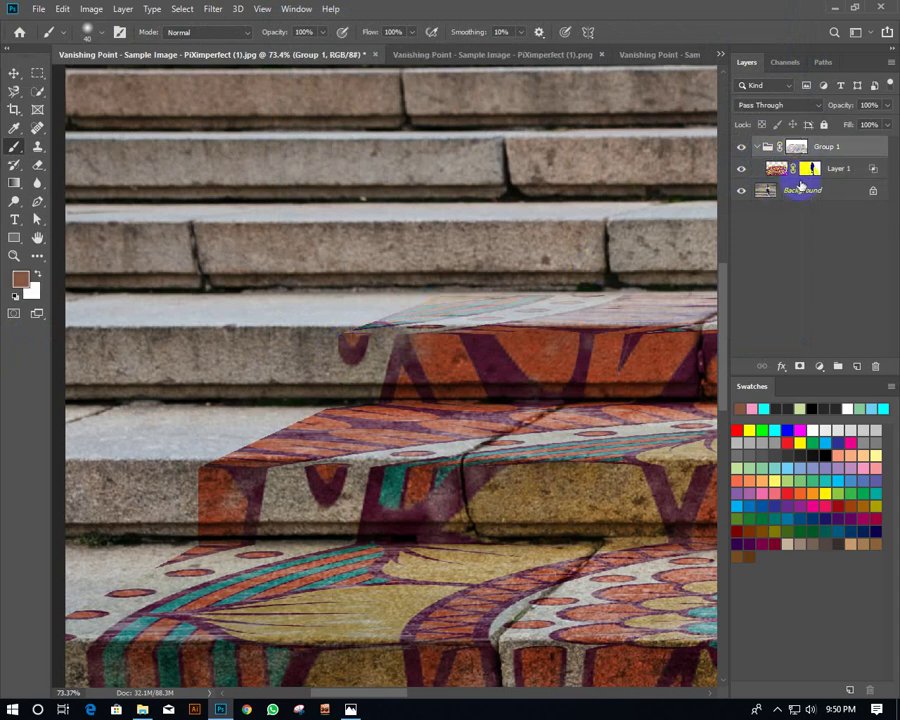
click(775, 172)
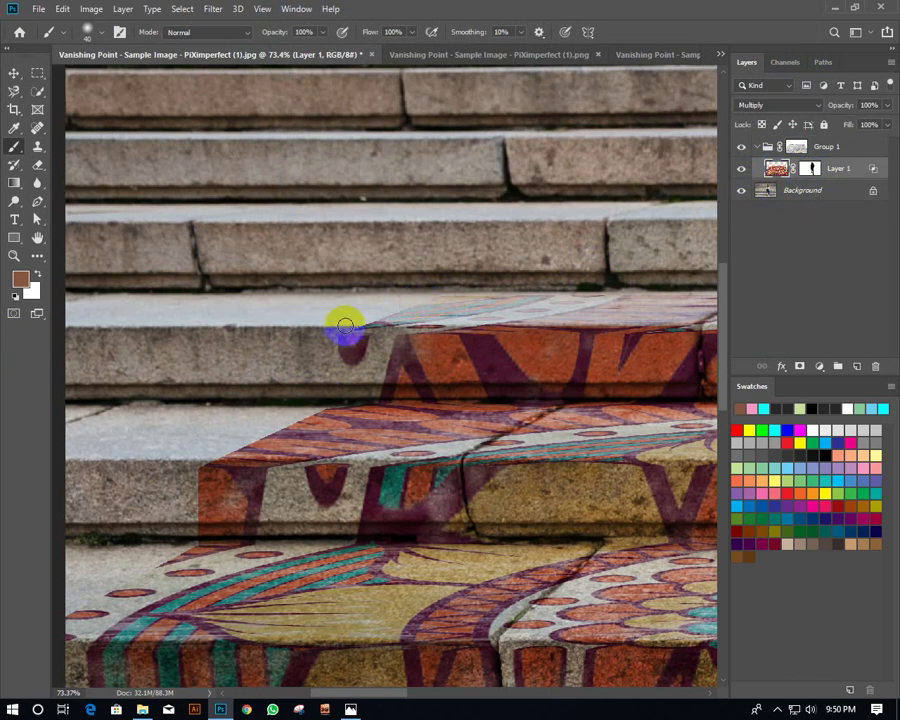
Sample the light grey stone colour and brush down the step's front edge to reveal more pattern.
alt+click(410, 310)
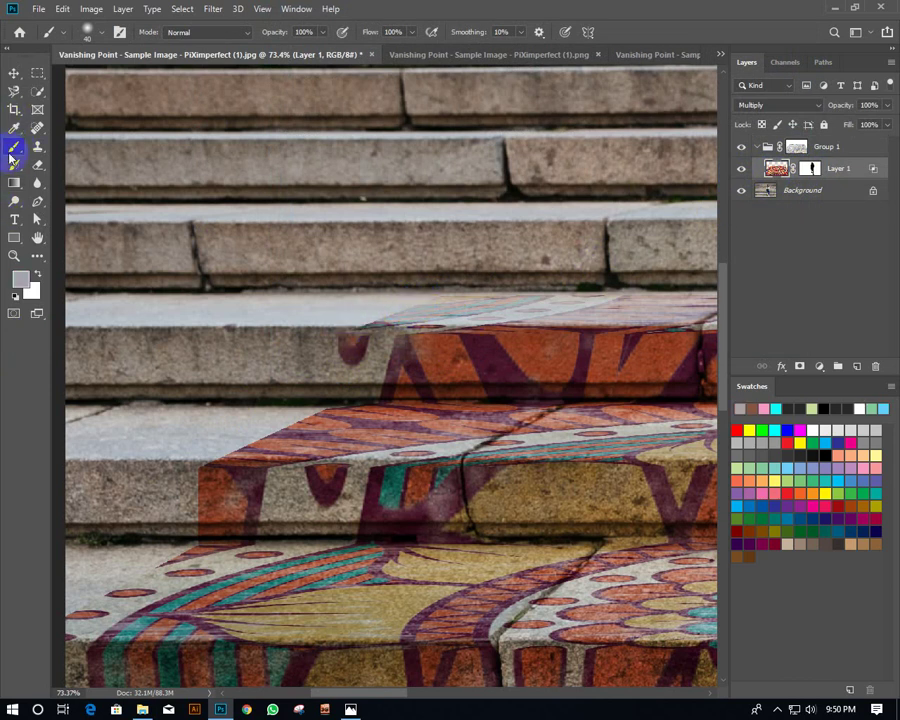
click(13, 110)
click(13, 128)
click(13, 148)
click(15, 147)
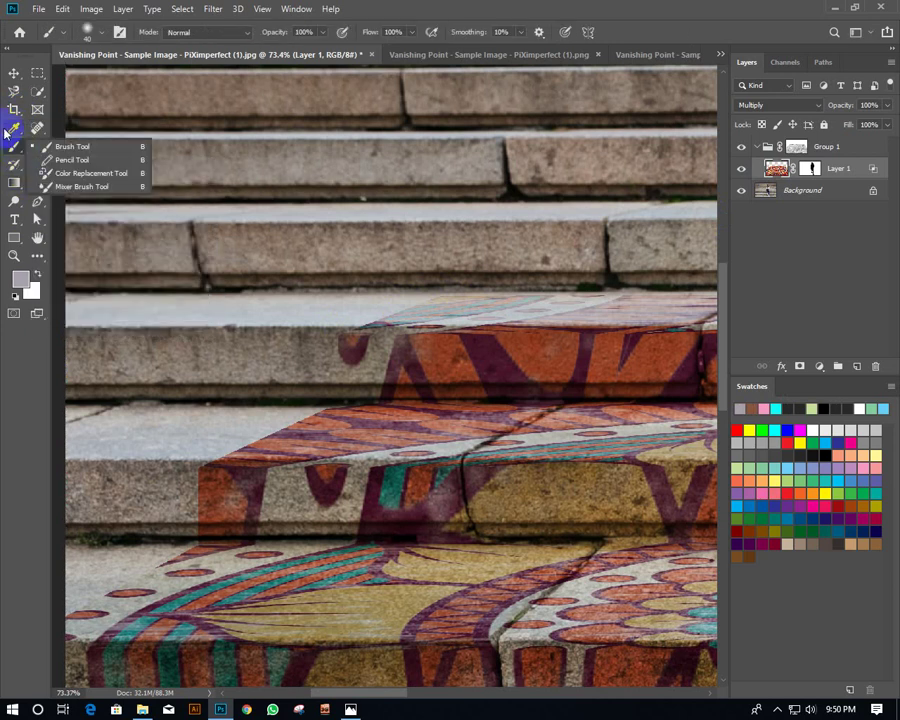
click(12, 111)
click(14, 147)
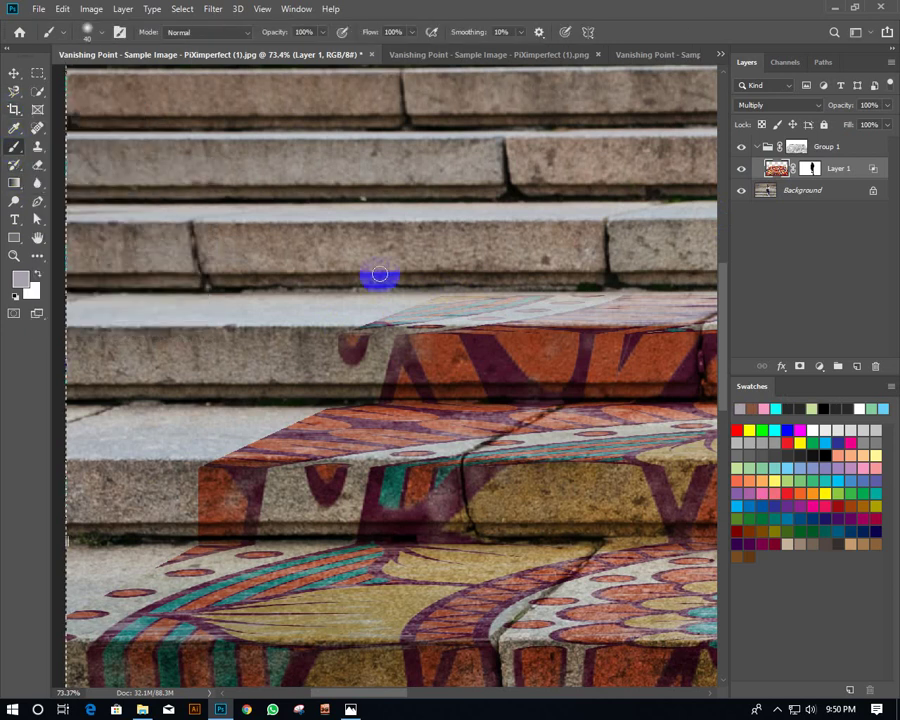
click(369, 318)
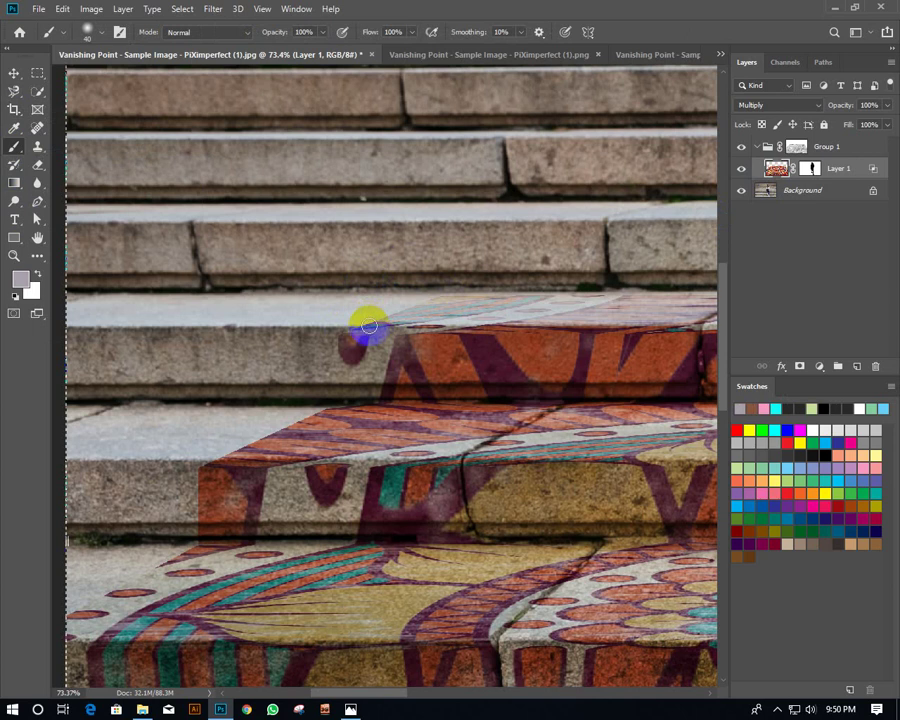
mouse_move(344, 335)
mouse_down()
mouse_move(338, 402)
mouse_move(356, 373)
mouse_move(142, 399)
mouse_up()
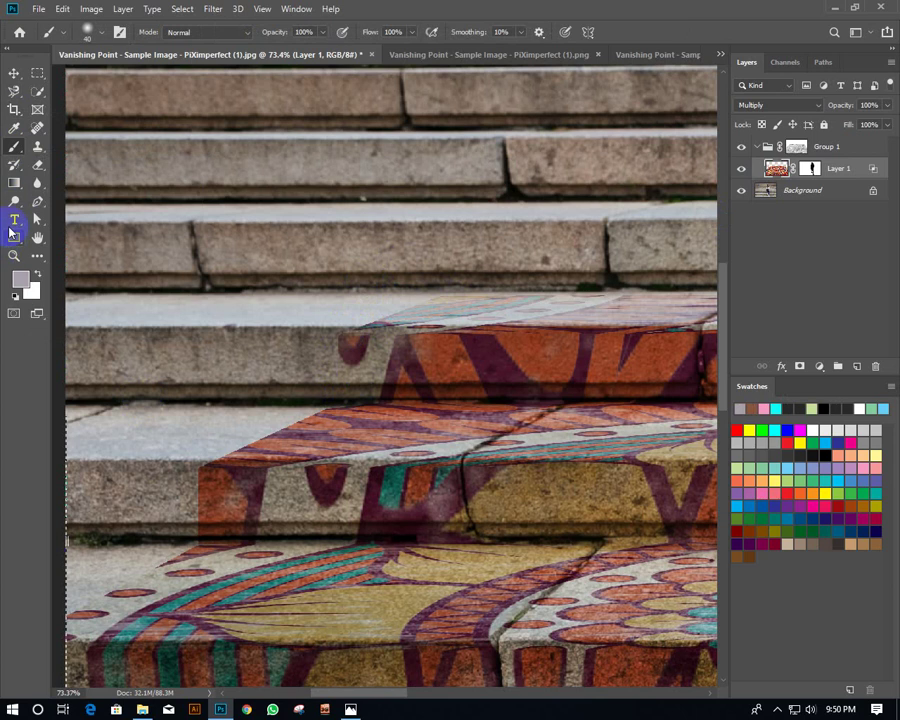
Swap colours and mask the pattern off the left ends, upper step, and right-edge step.
key(x)
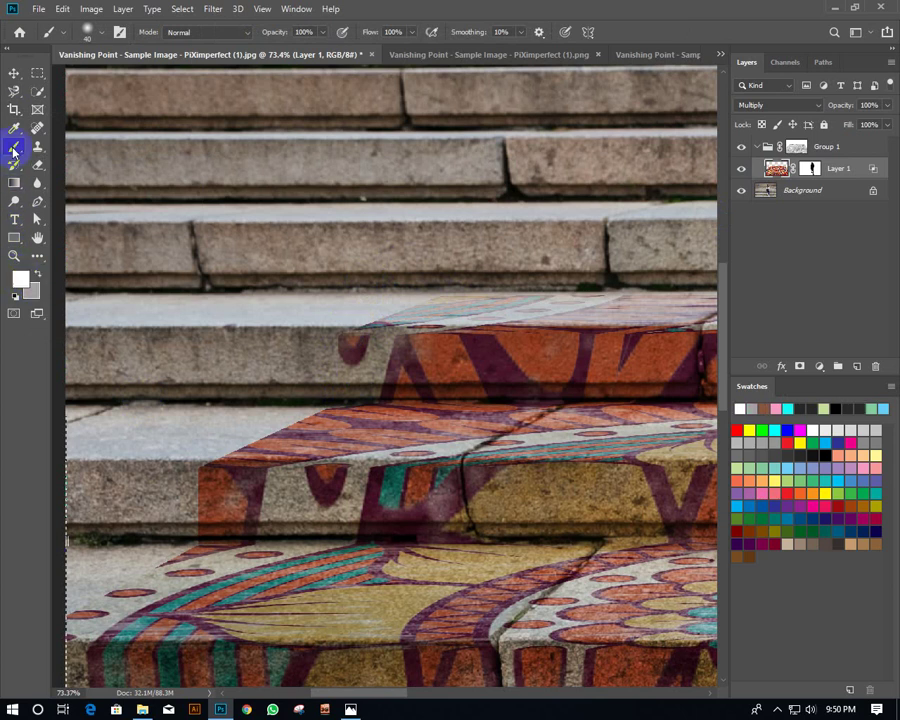
mouse_move(337, 368)
mouse_down()
mouse_move(440, 293)
mouse_move(352, 320)
mouse_move(366, 316)
mouse_up()
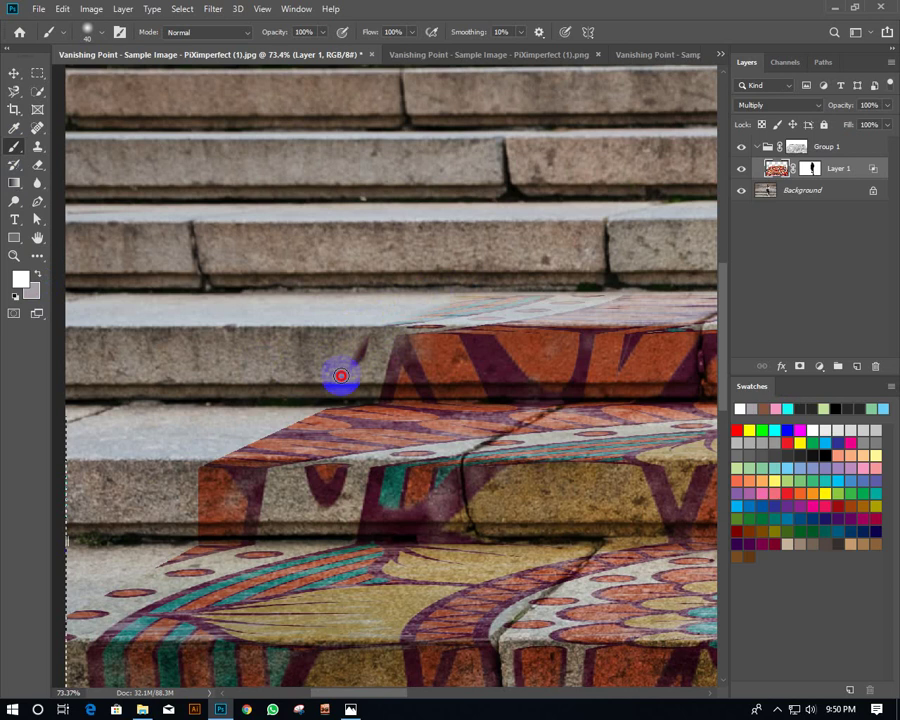
mouse_move(341, 376)
mouse_down()
mouse_move(317, 411)
mouse_move(237, 462)
mouse_move(339, 396)
mouse_up()
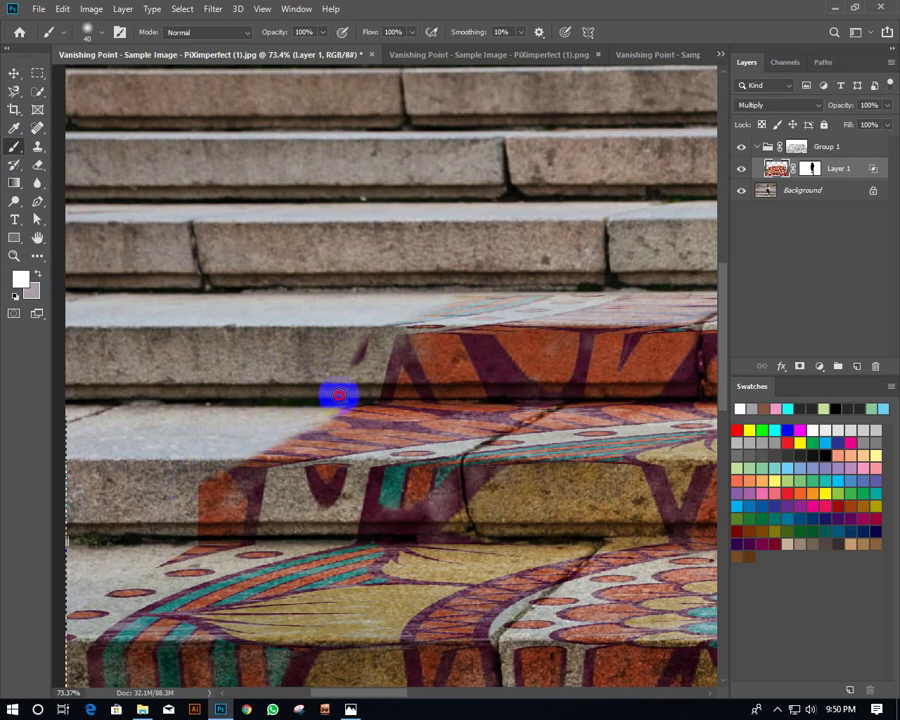
drag(297, 482, 381, 295)
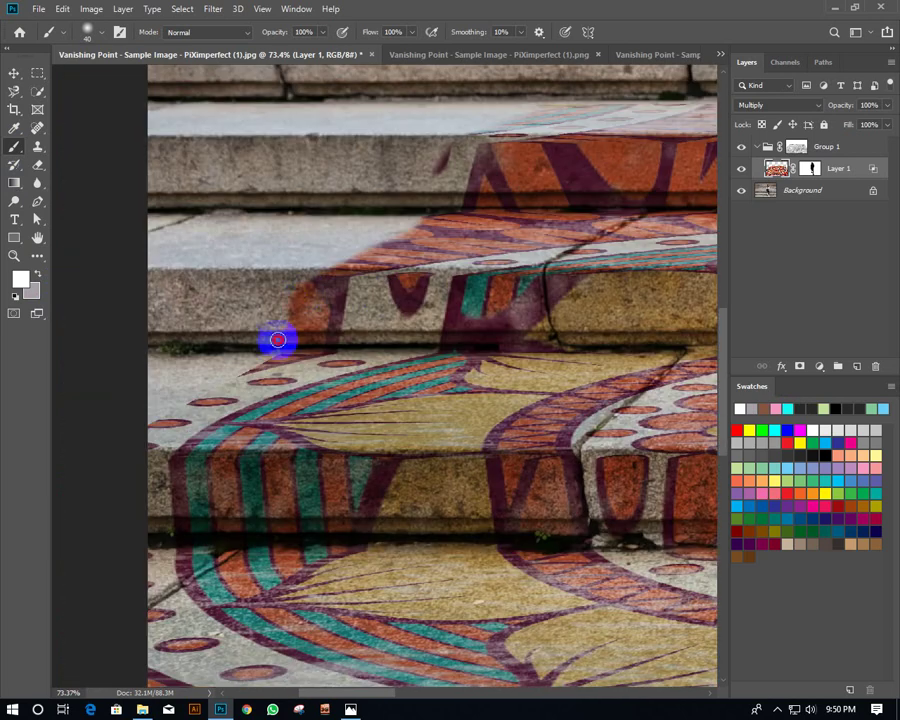
drag(278, 340, 305, 285)
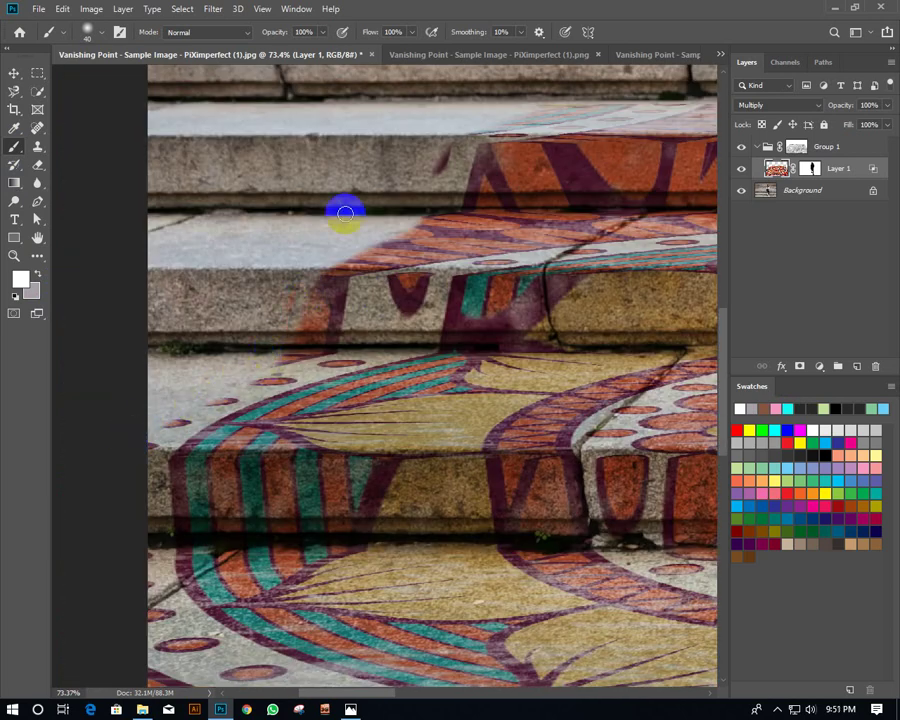
drag(166, 497, 200, 392)
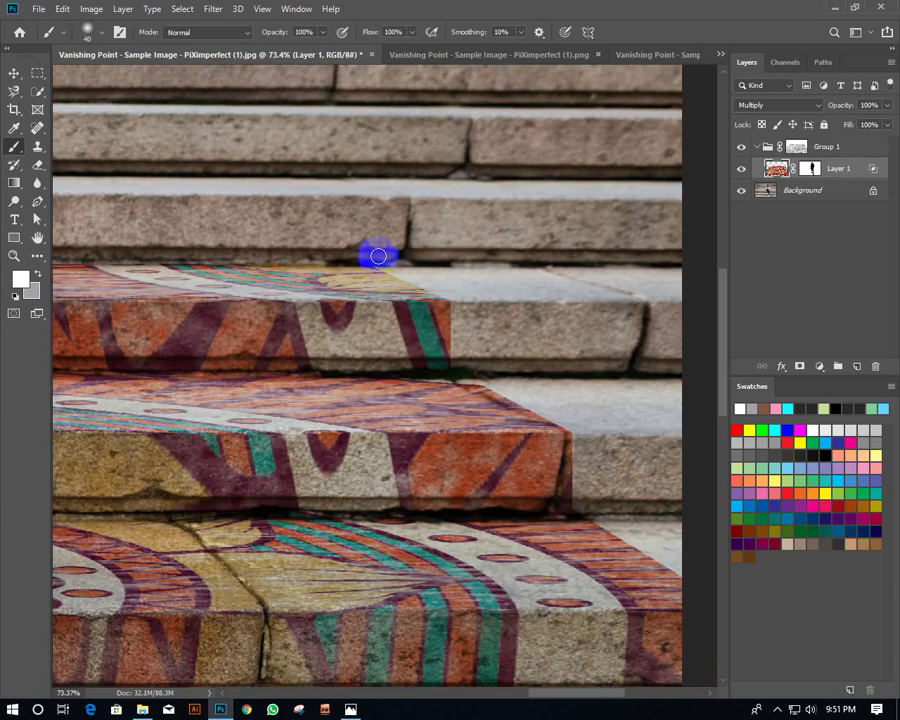
mouse_move(384, 276)
mouse_down()
mouse_move(440, 307)
mouse_move(428, 283)
mouse_move(450, 348)
mouse_move(480, 390)
mouse_move(566, 446)
mouse_move(532, 378)
mouse_move(480, 364)
mouse_move(528, 411)
mouse_up()
mouse_move(727, 459)
mouse_down()
mouse_move(514, 295)
mouse_move(315, 390)
mouse_move(266, 620)
mouse_up()
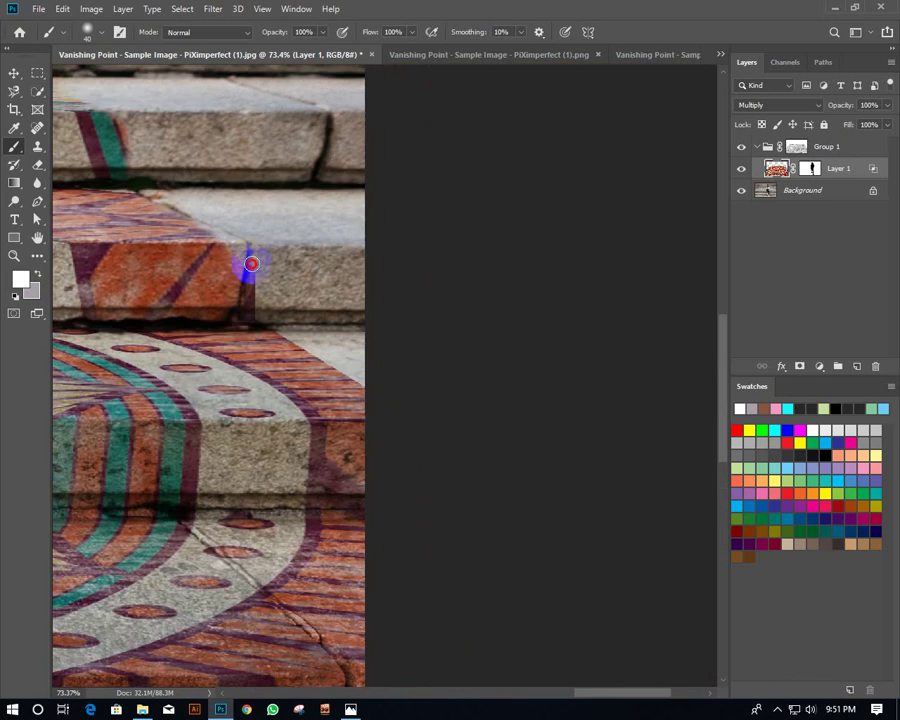
mouse_move(267, 323)
mouse_down()
mouse_move(358, 393)
mouse_move(247, 318)
mouse_up()
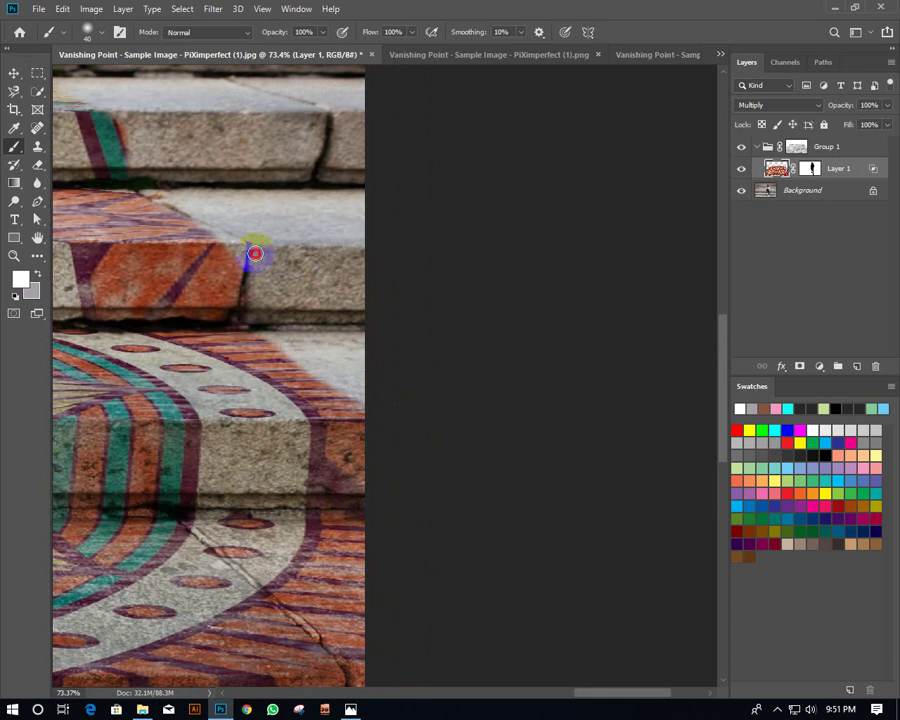
Zoom out to view the whole stair composite and switch to the Move tool.
scroll(307, 355, down, 2)
scroll(307, 355, down, 3)
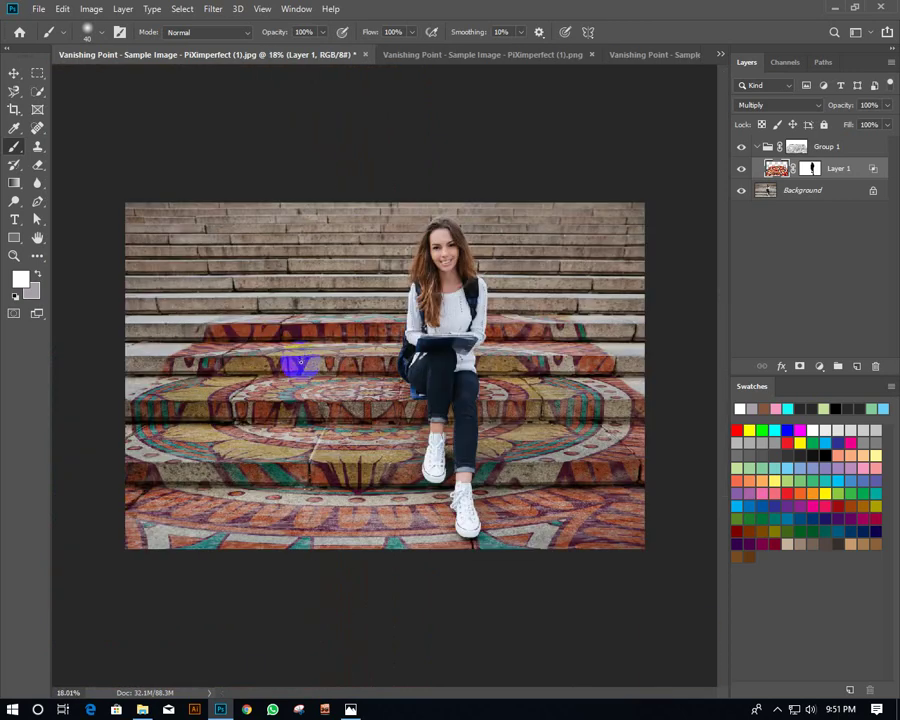
click(14, 71)
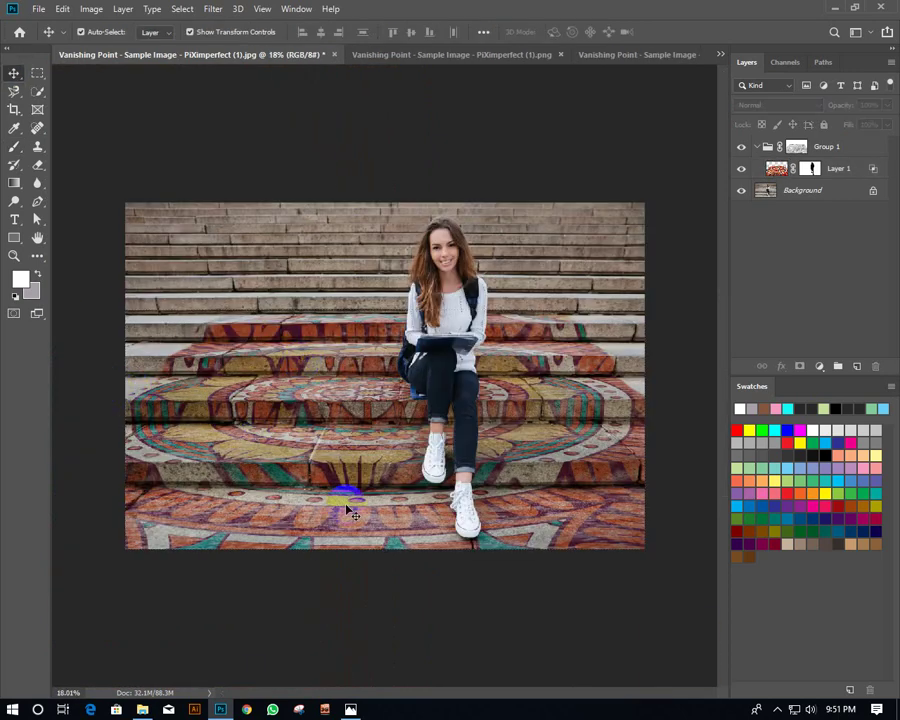
click(415, 587)
right_click(448, 508)
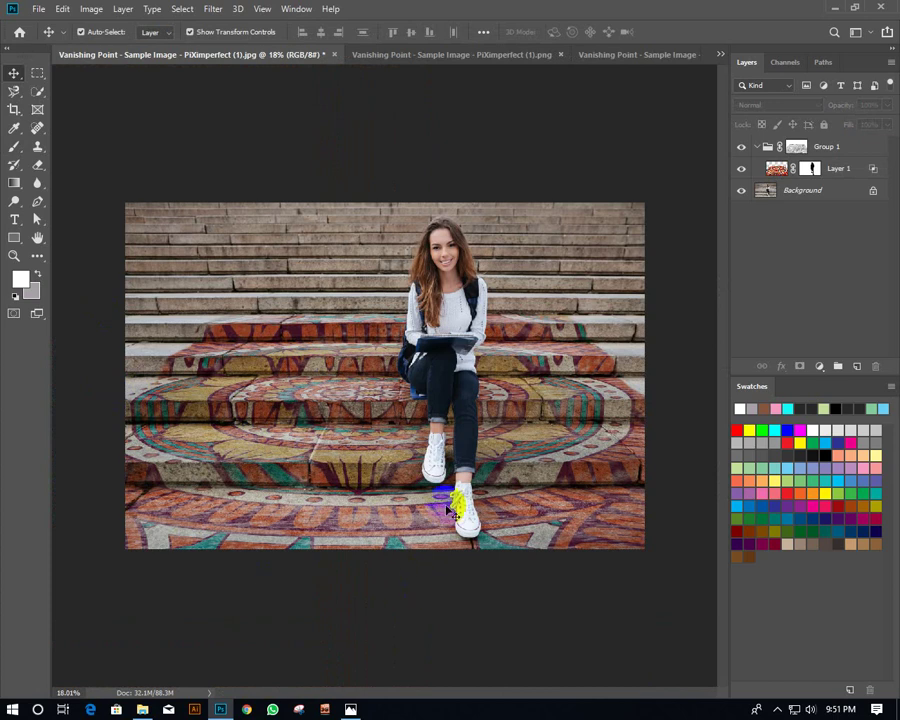
scroll(365, 503, up, 2)
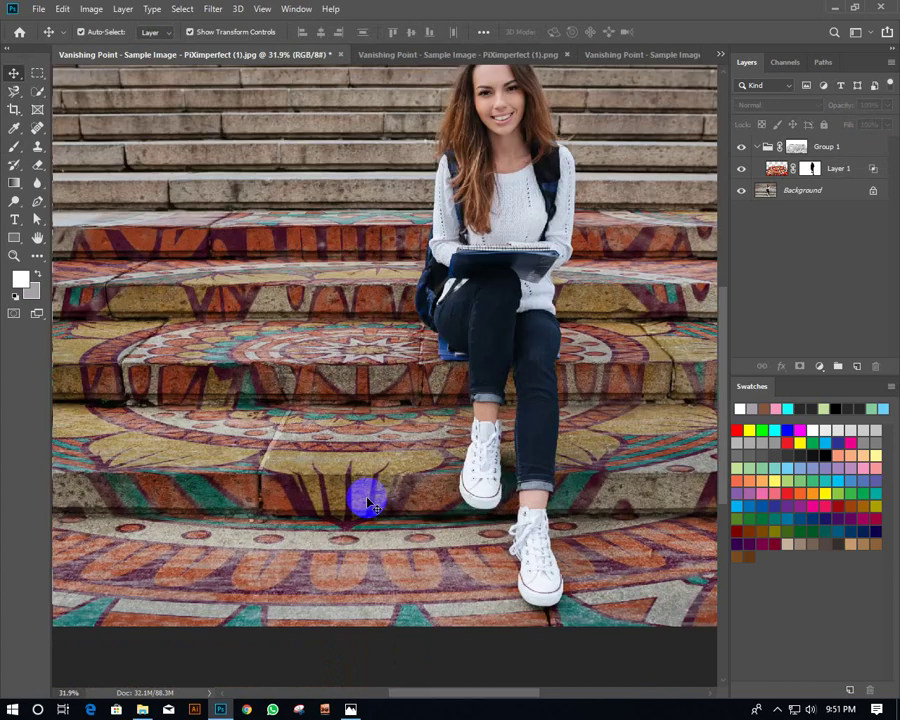
scroll(365, 500, up, 2)
scroll(365, 500, up, 2)
scroll(368, 502, down, 3)
scroll(360, 495, down, 3)
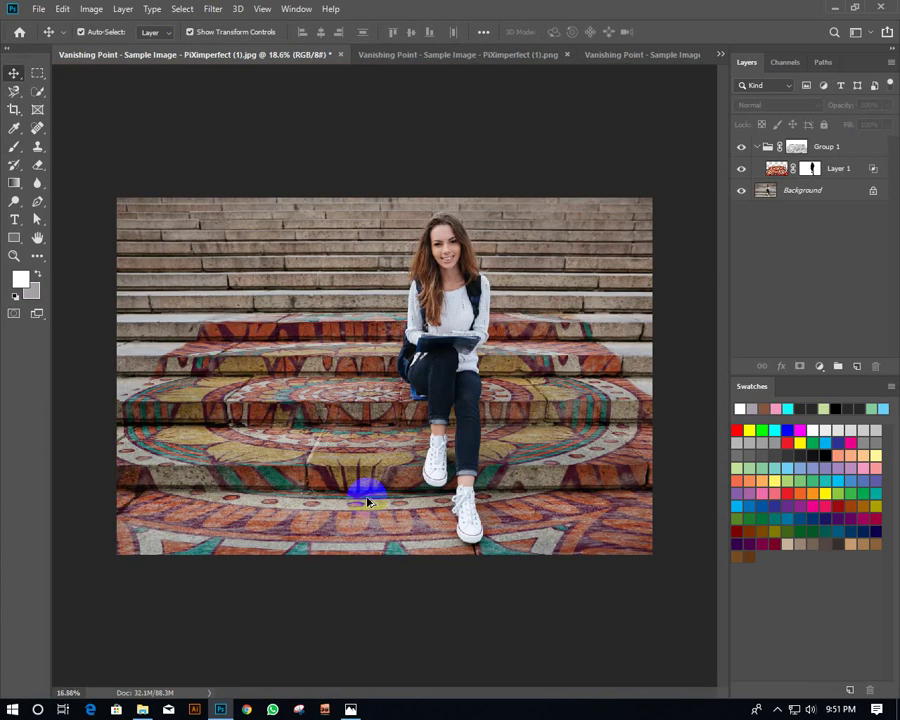
click(40, 14)
Save the composite as a JPEG named 'aaaa' on the Desktop.
click(72, 164)
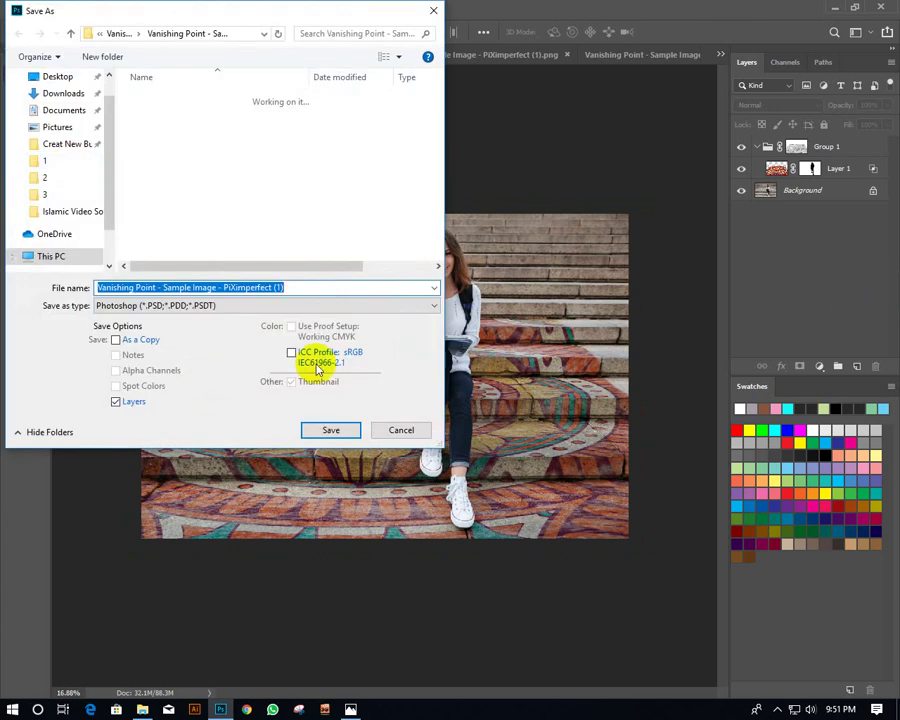
click(238, 308)
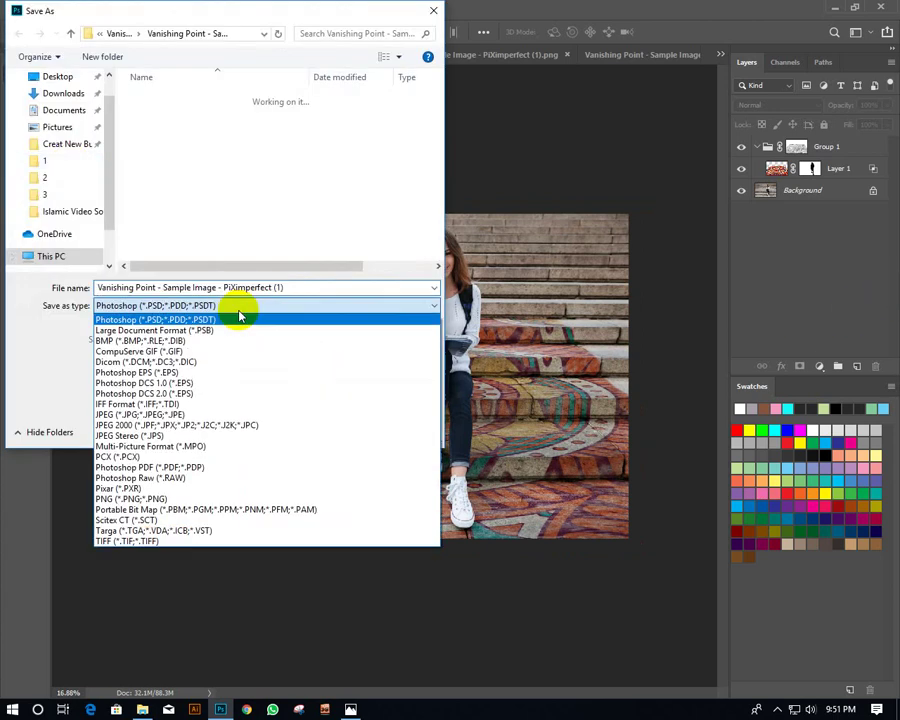
click(156, 416)
click(57, 77)
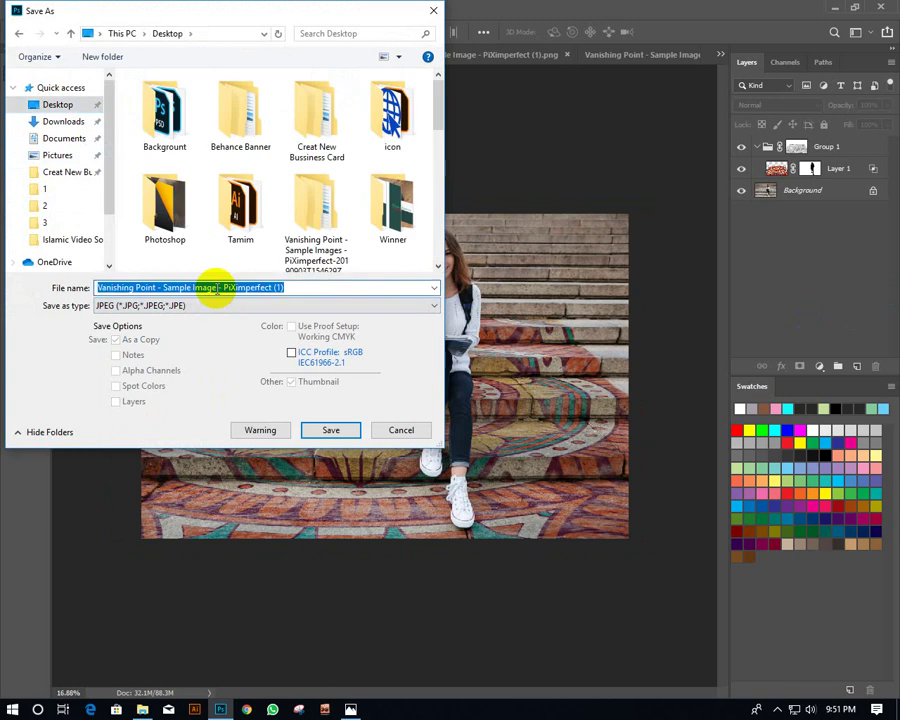
text(aaaa)
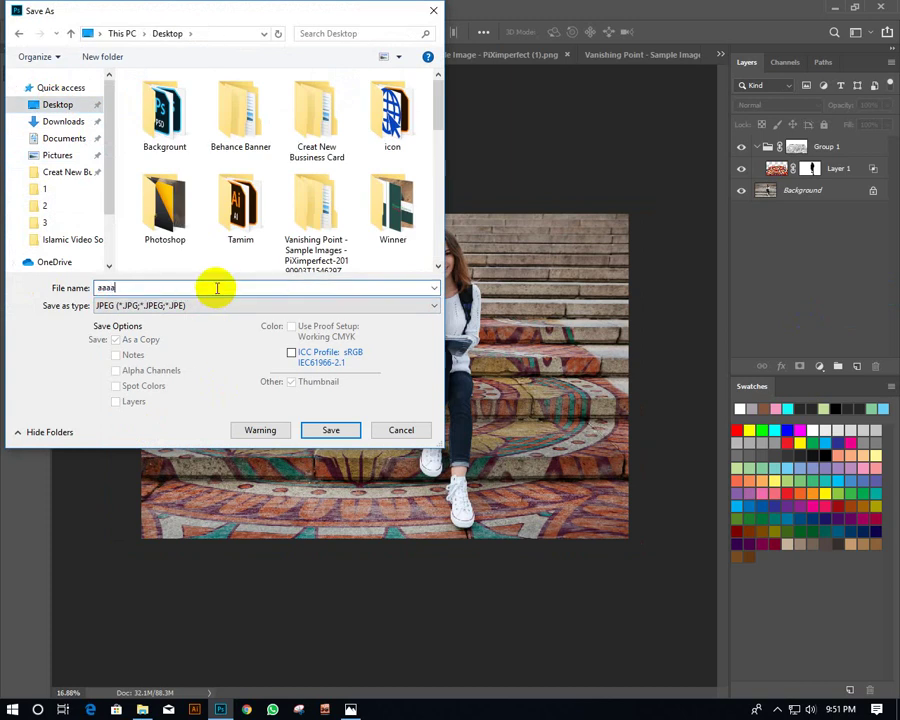
click(330, 429)
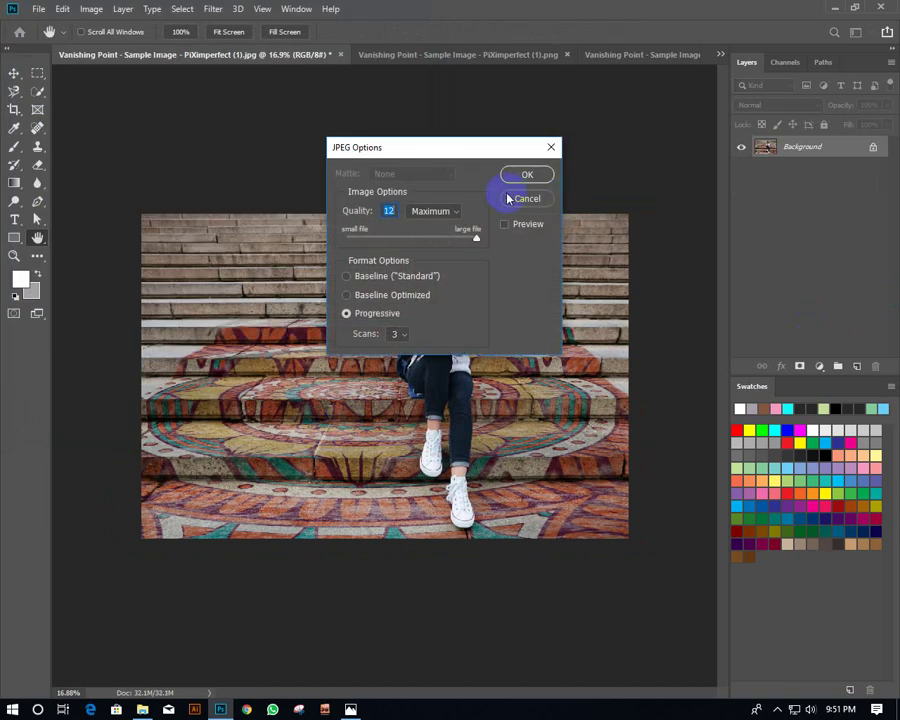
Accept JPEG Quality 12 (Maximum), reselect the Move tool, and minimize Photoshop.
click(37, 91)
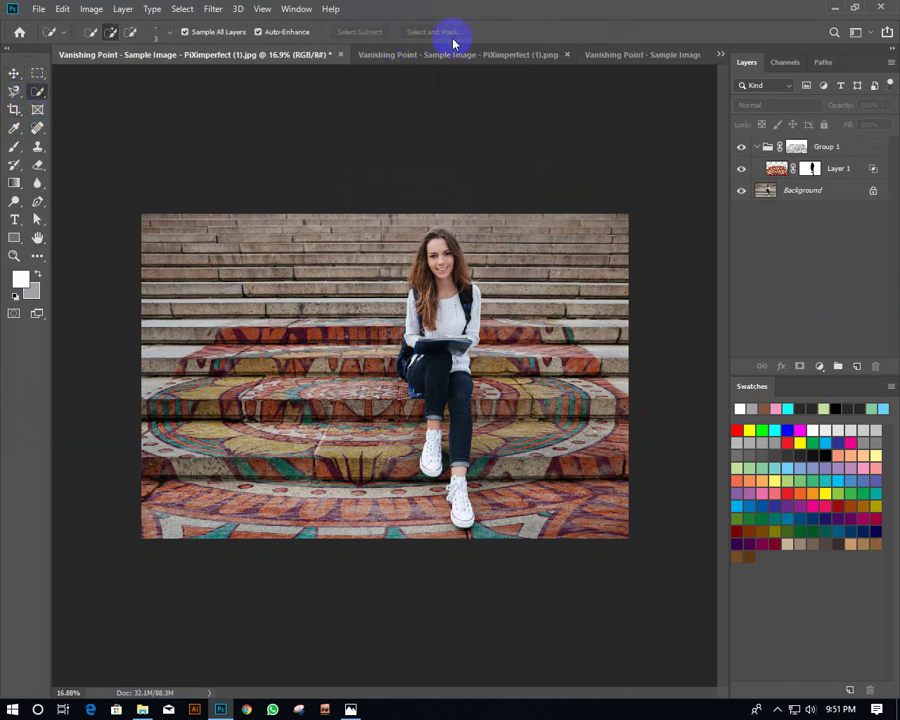
click(14, 74)
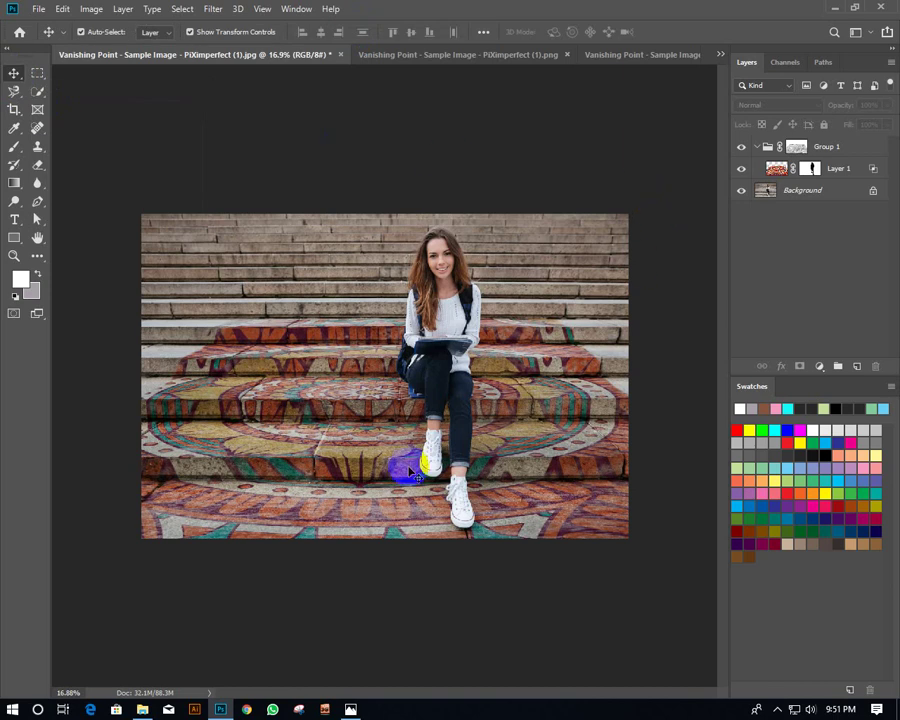
click(836, 9)
click(818, 263)
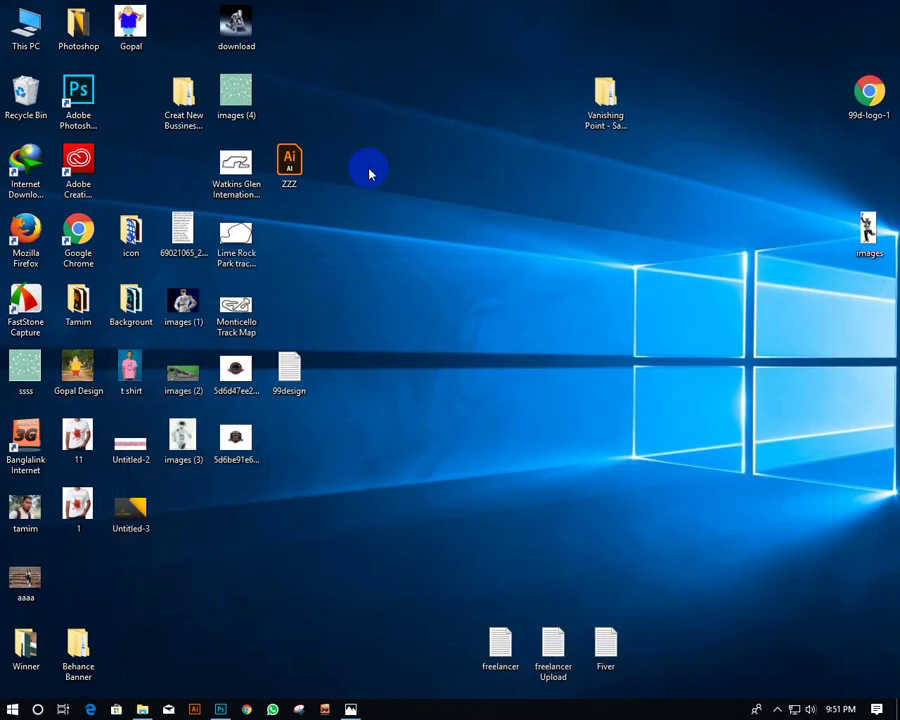